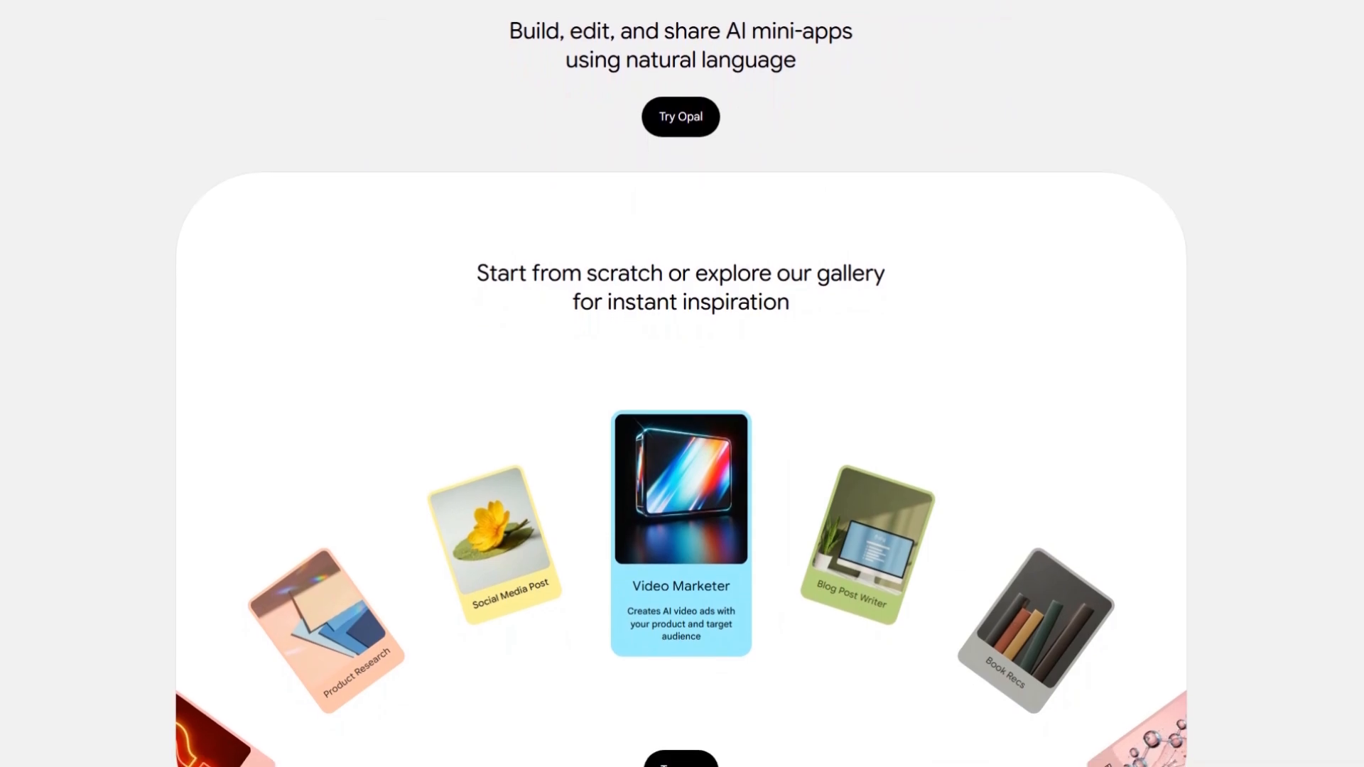
# Look through the Opal landing page, including the gallery of example apps and the introductory video section
pyautogui.scroll(-1, 682, 384)
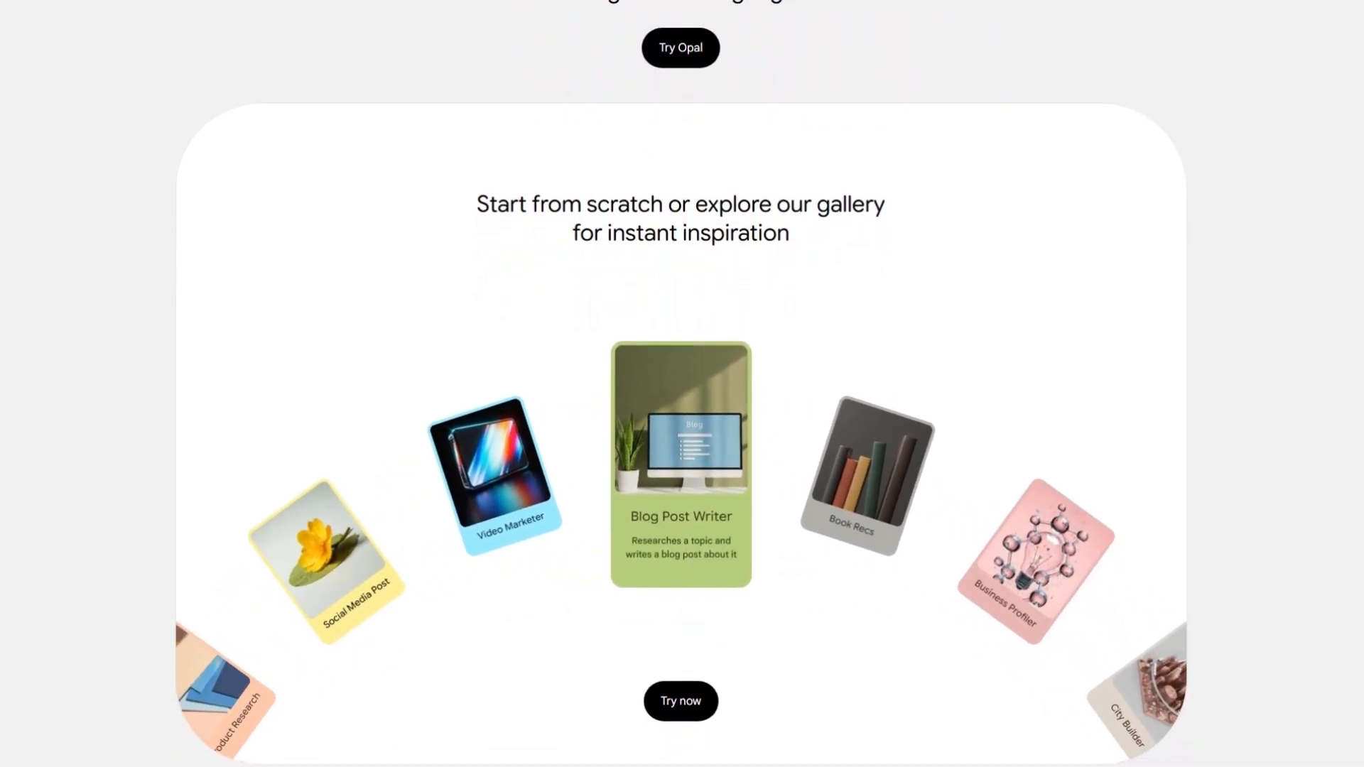
pyautogui.scroll(-1, 682, 384)
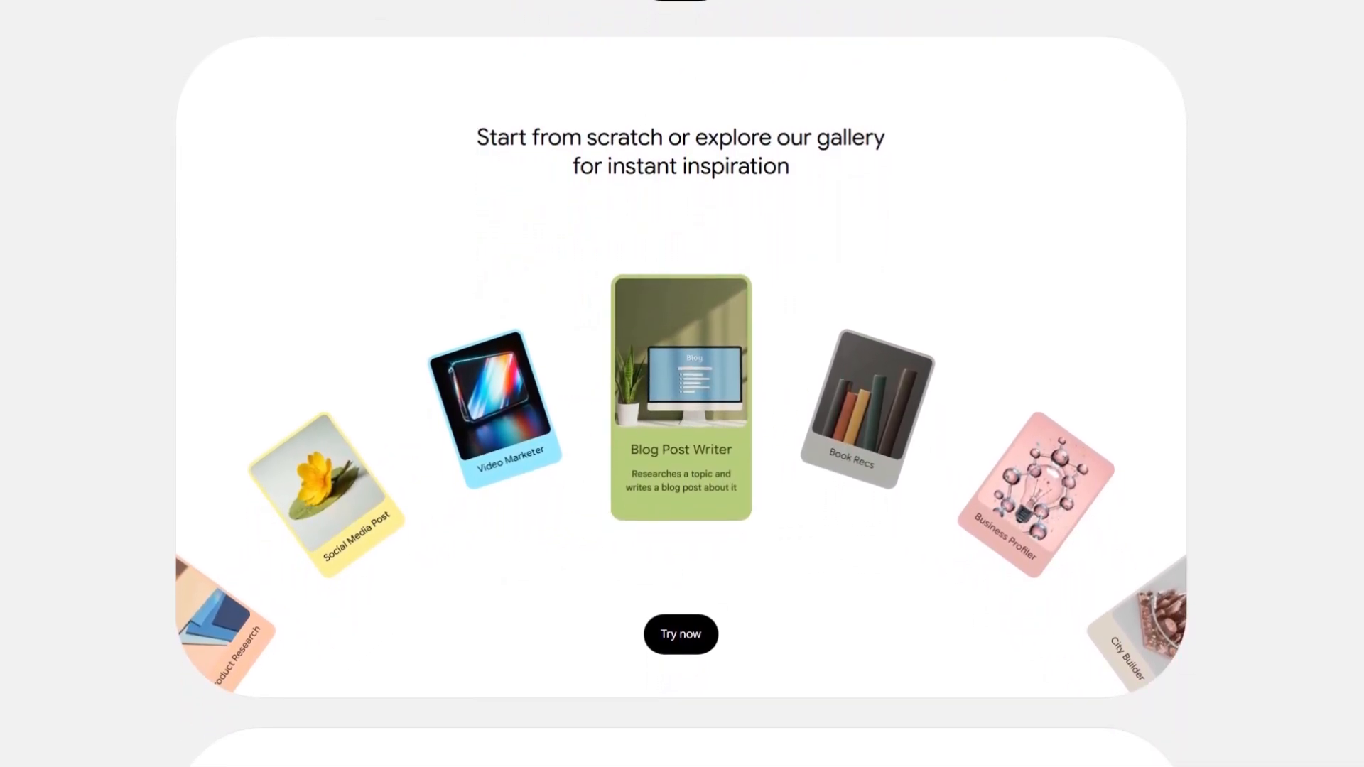
pyautogui.scroll(-1, 682, 384)
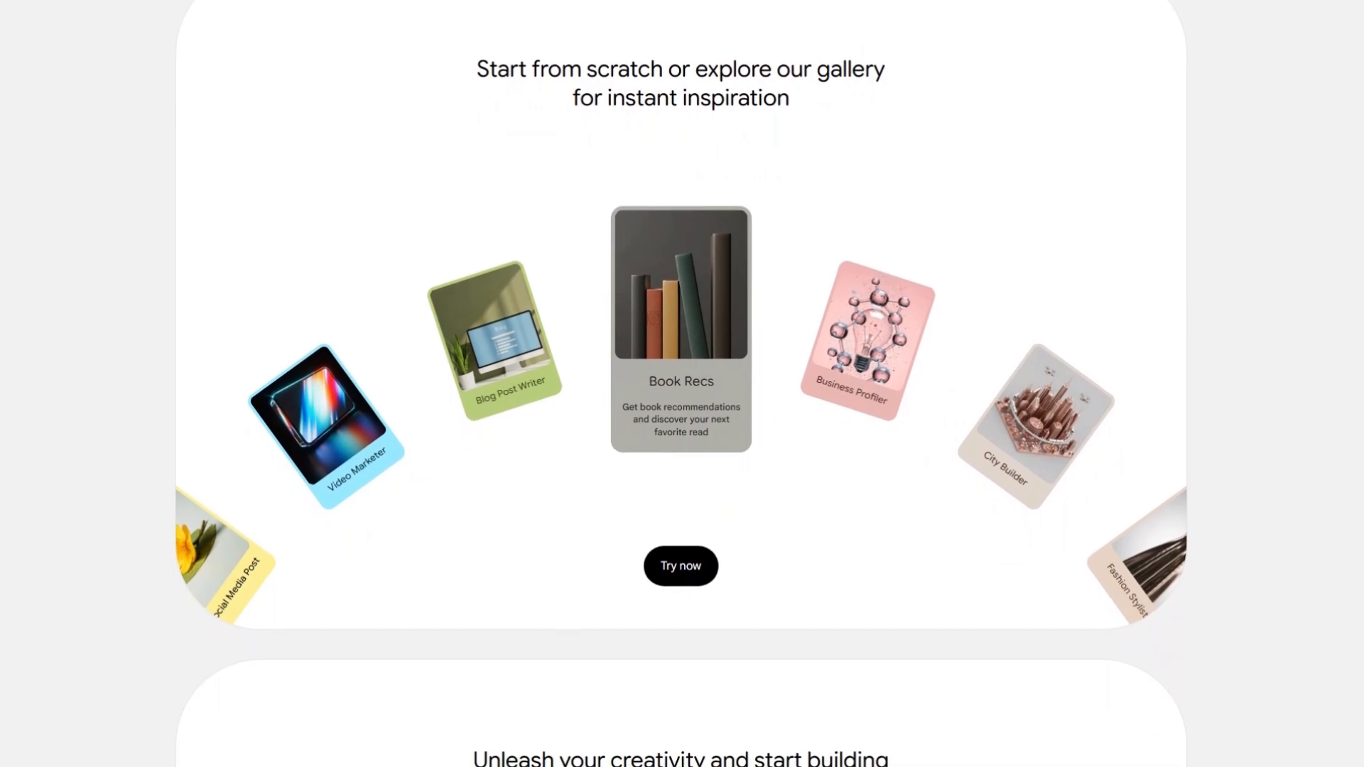
pyautogui.scroll(-1, 682, 384)
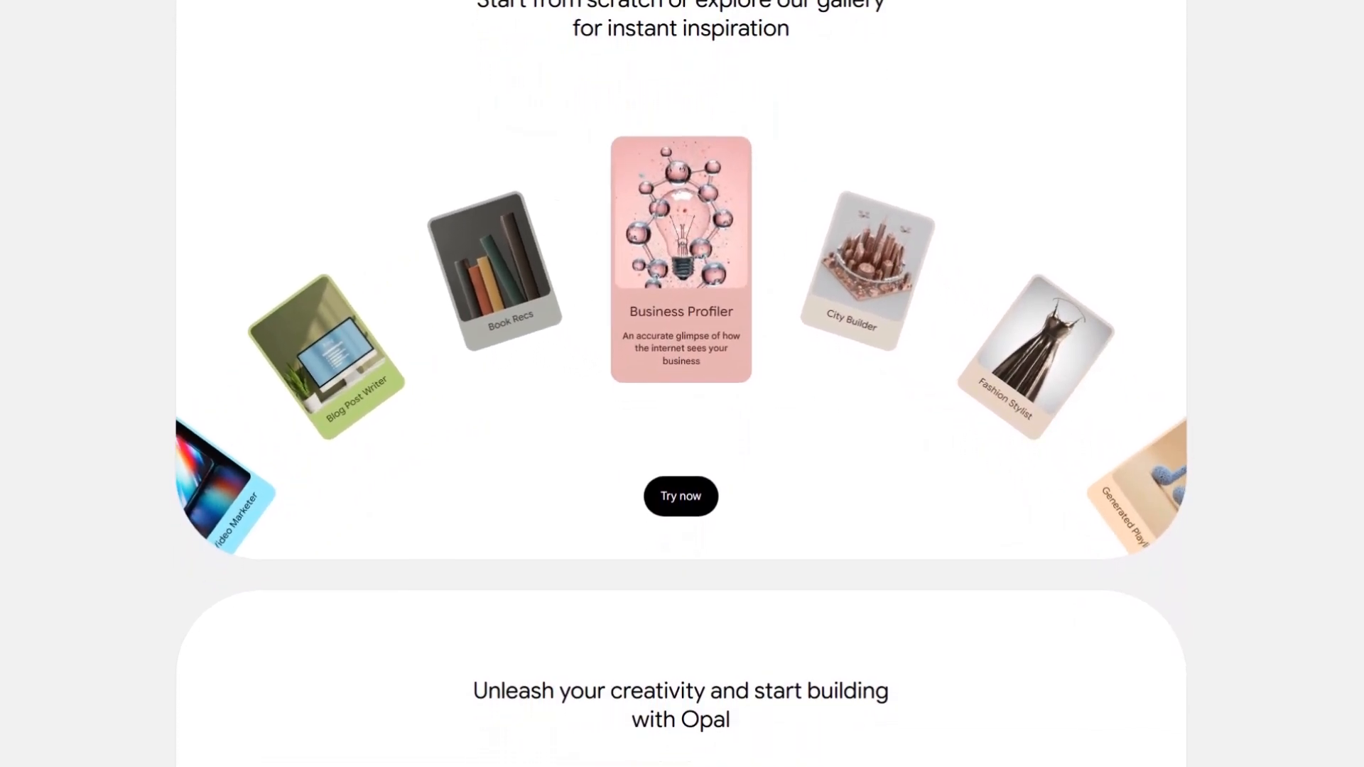
pyautogui.scroll(-1, 682, 384)
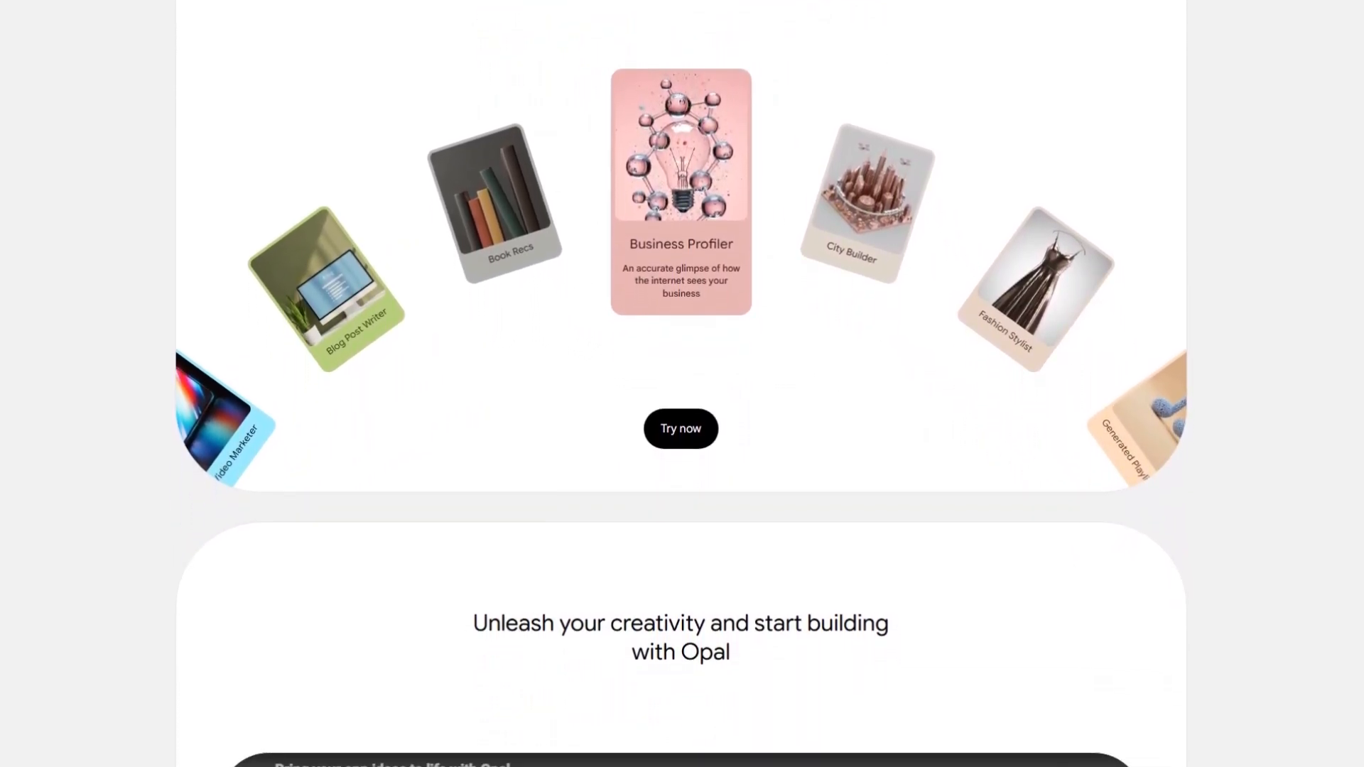
pyautogui.scroll(-1, 682, 383)
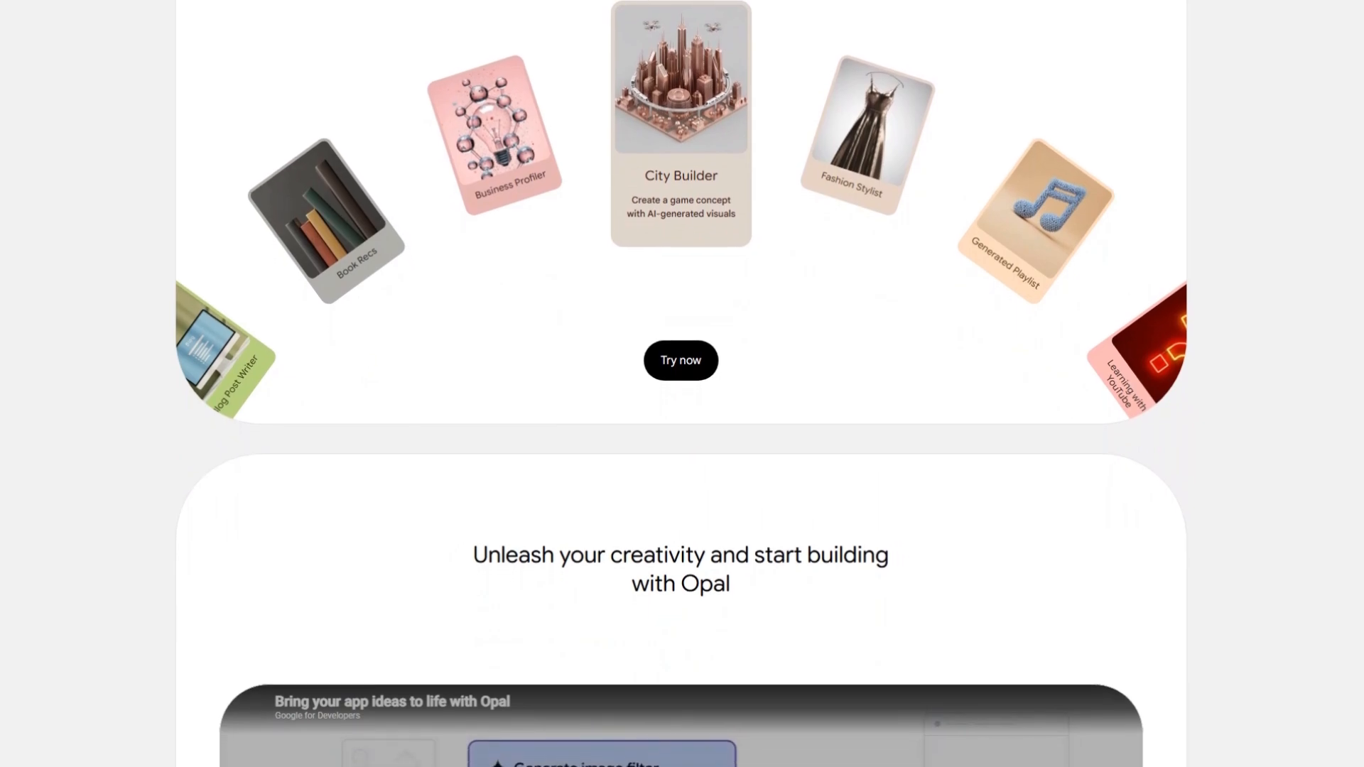
pyautogui.scroll(-1, 682, 383)
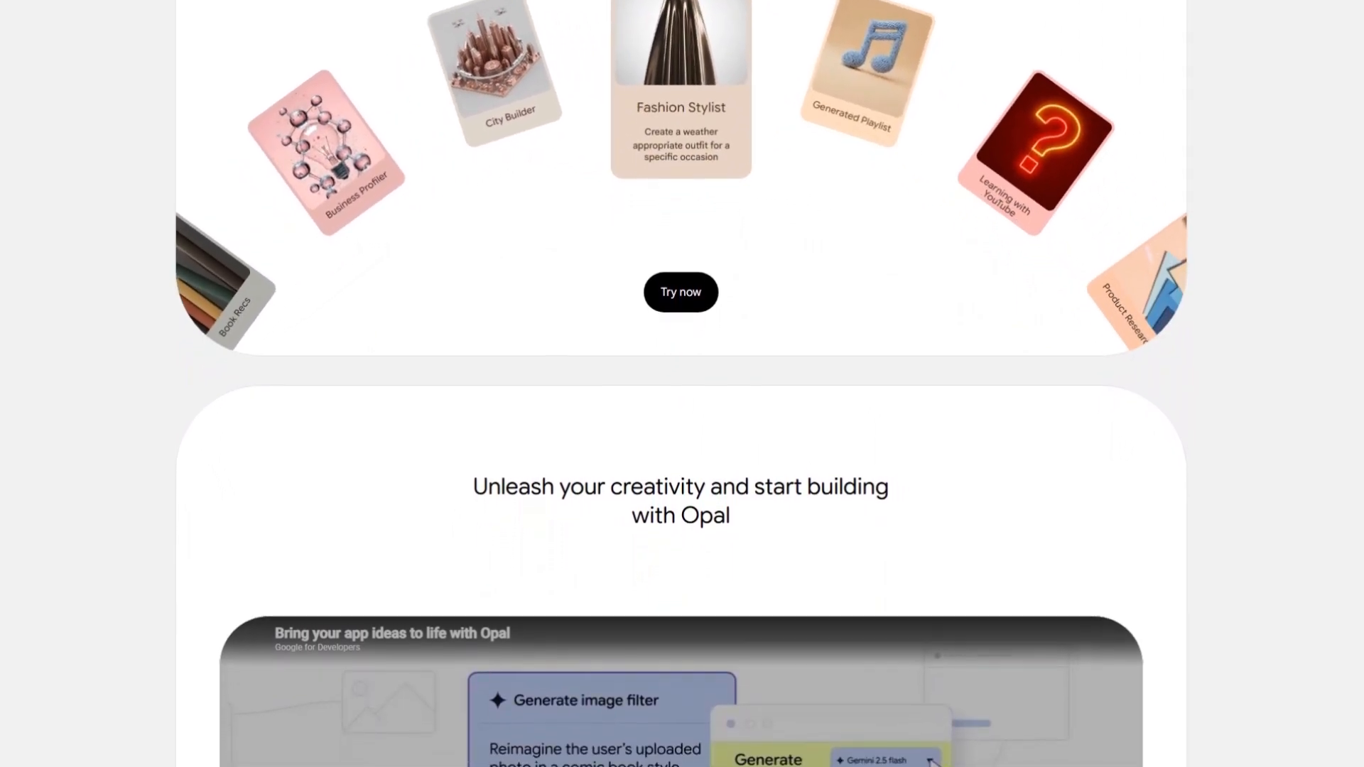
pyautogui.scroll(-1, 682, 384)
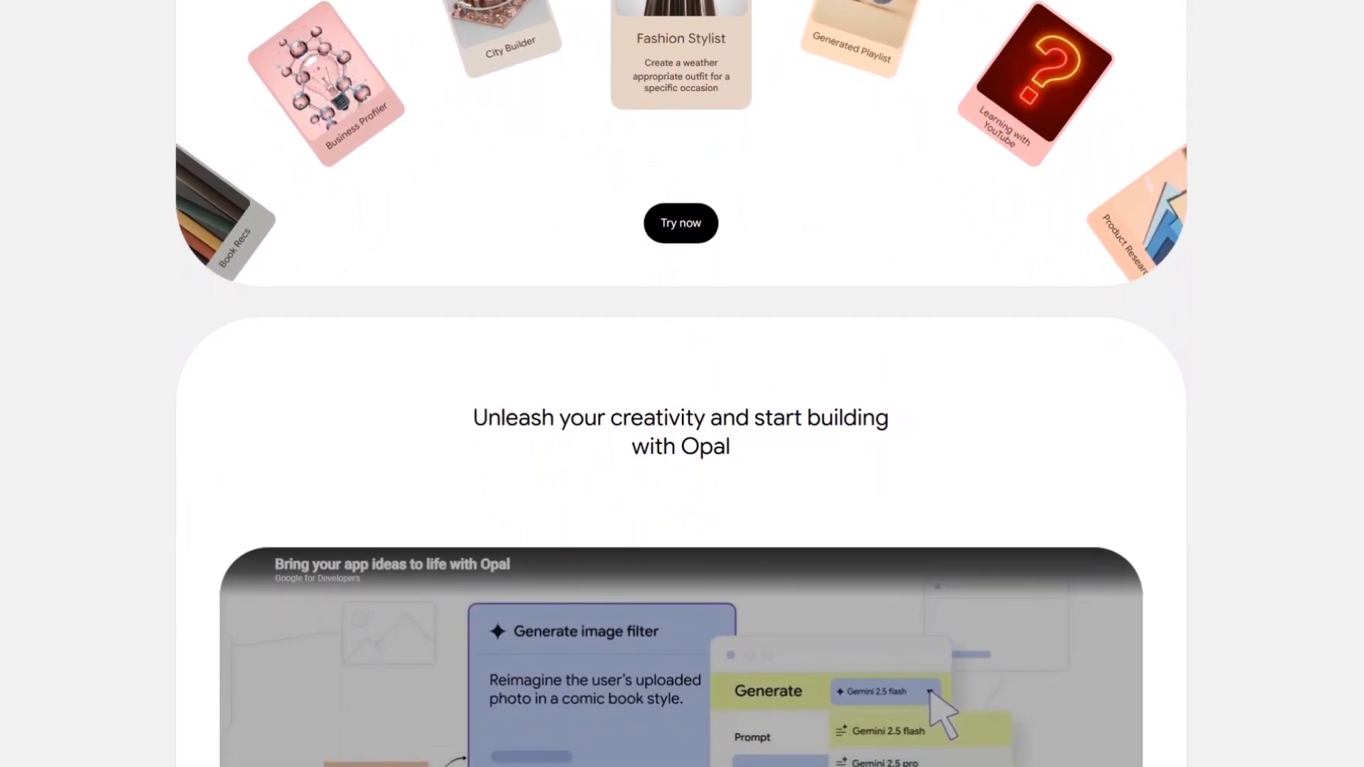
pyautogui.scroll(-1, 682, 384)
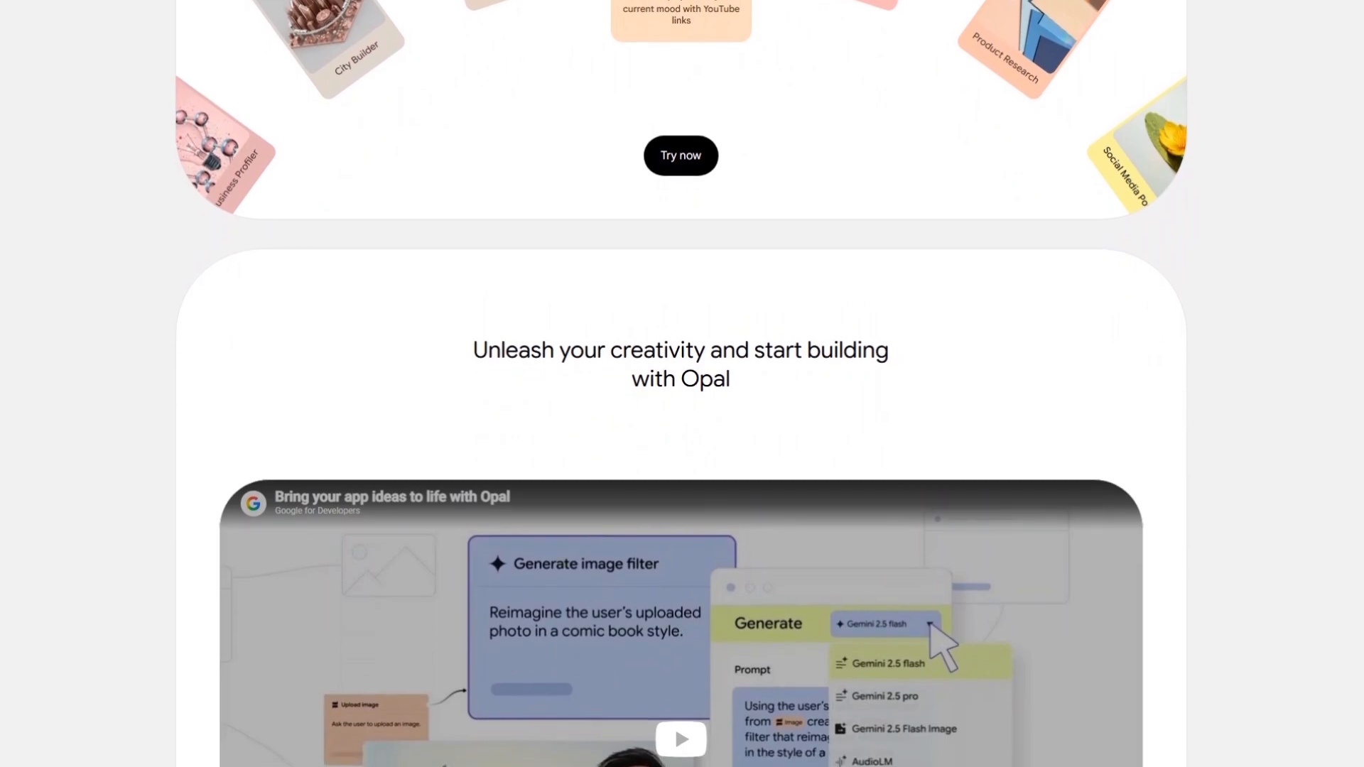
pyautogui.scroll(-1, 682, 383)
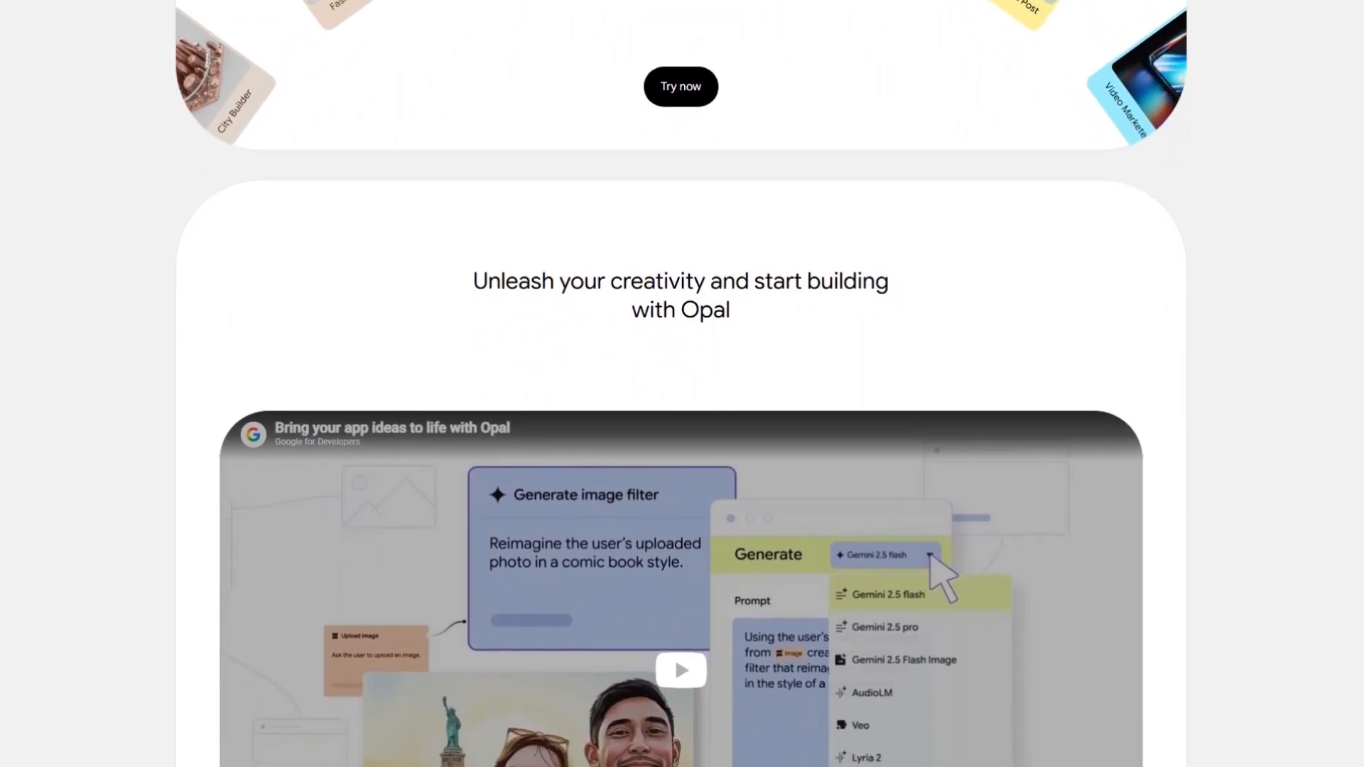
pyautogui.scroll(-1, 681, 384)
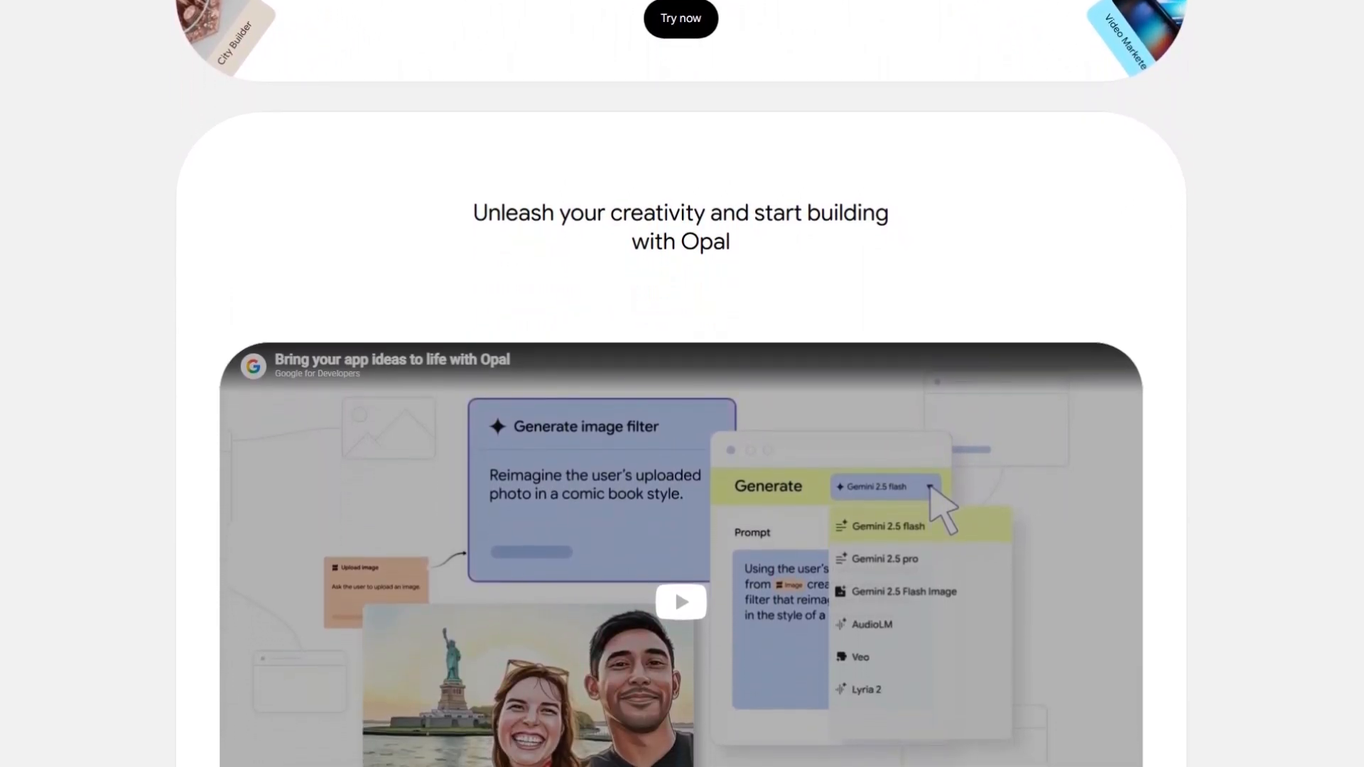
pyautogui.scroll(-1, 682, 383)
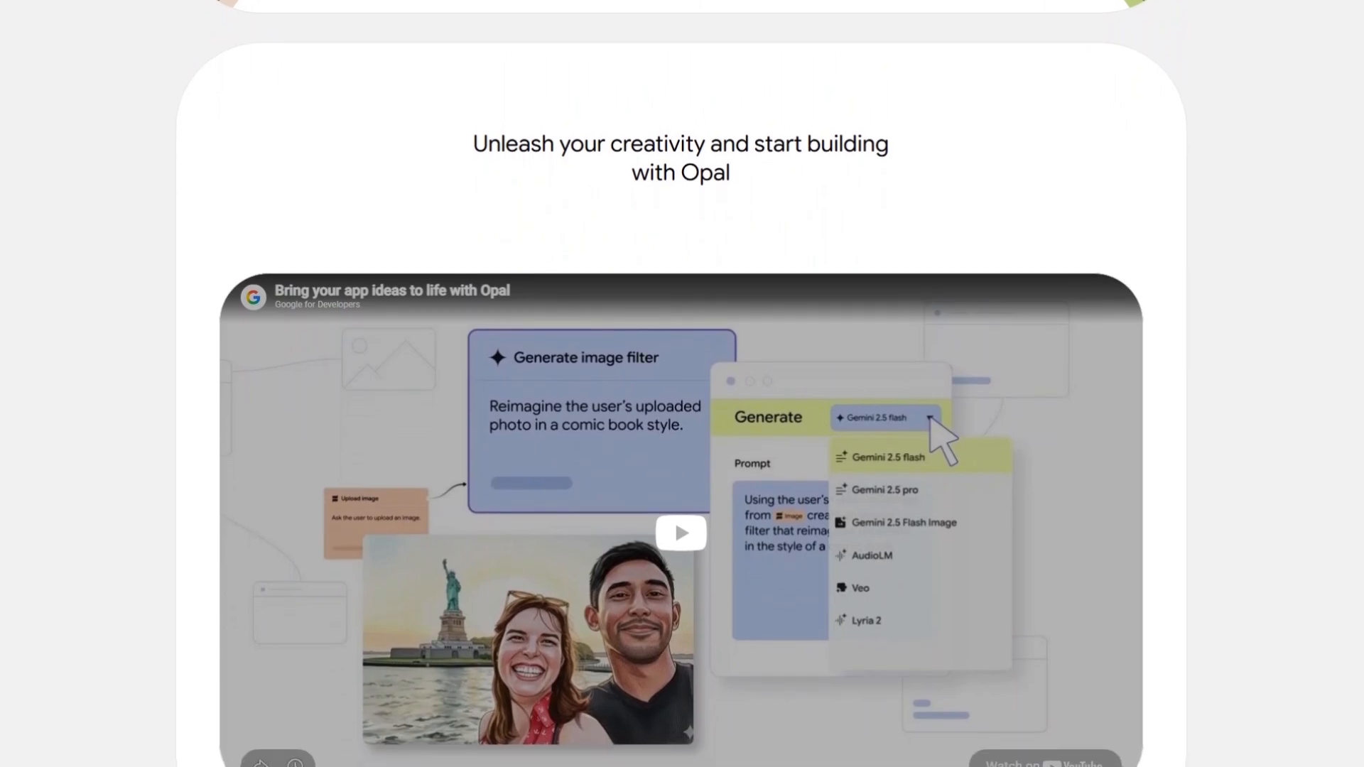
pyautogui.scroll(-1, 682, 383)
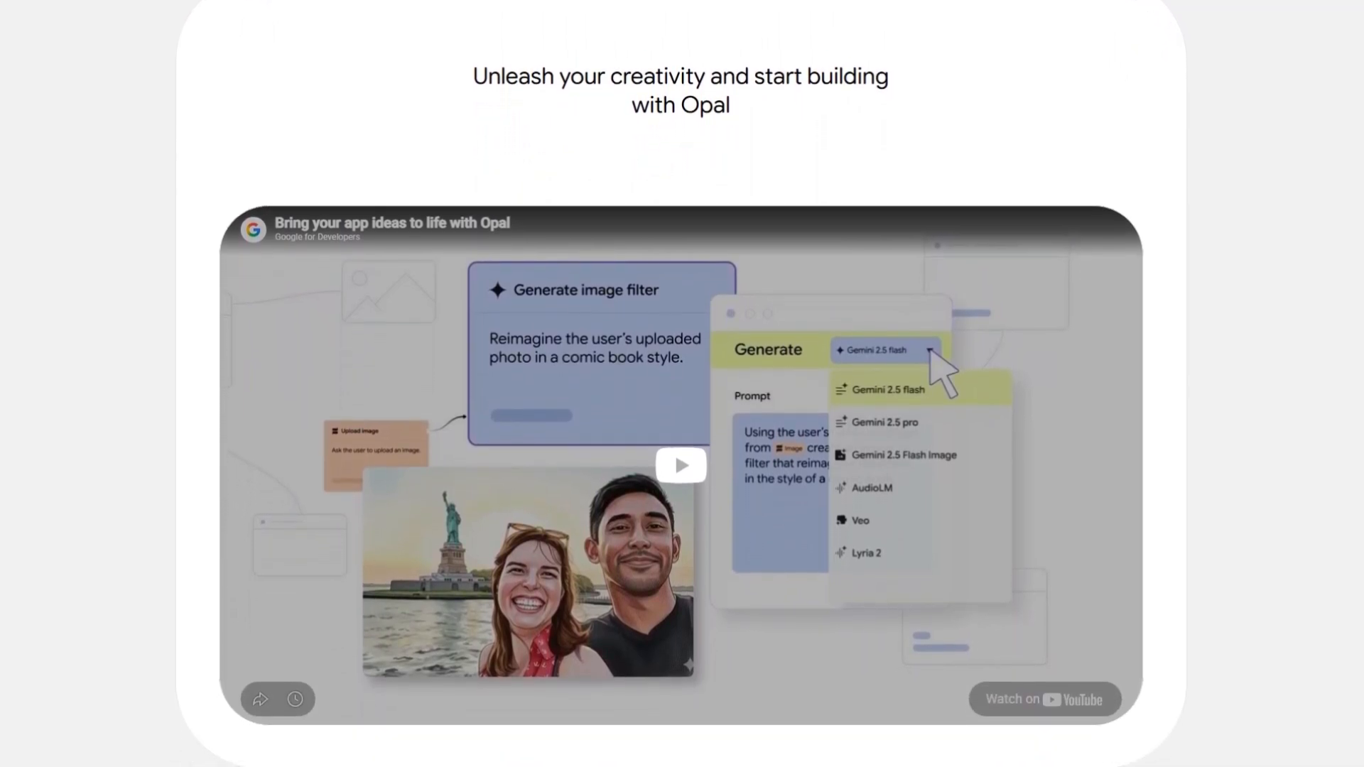
pyautogui.scroll(-1, 682, 383)
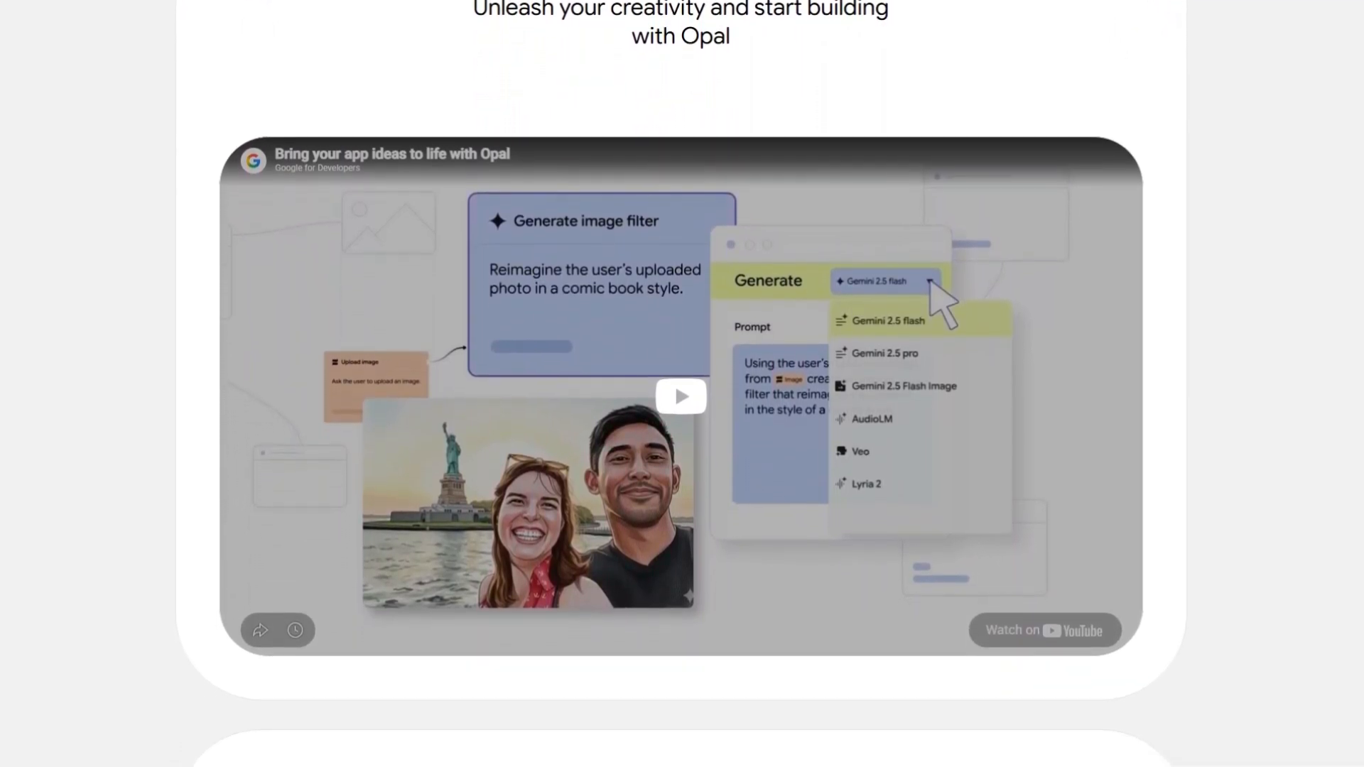
pyautogui.scroll(-1, 682, 383)
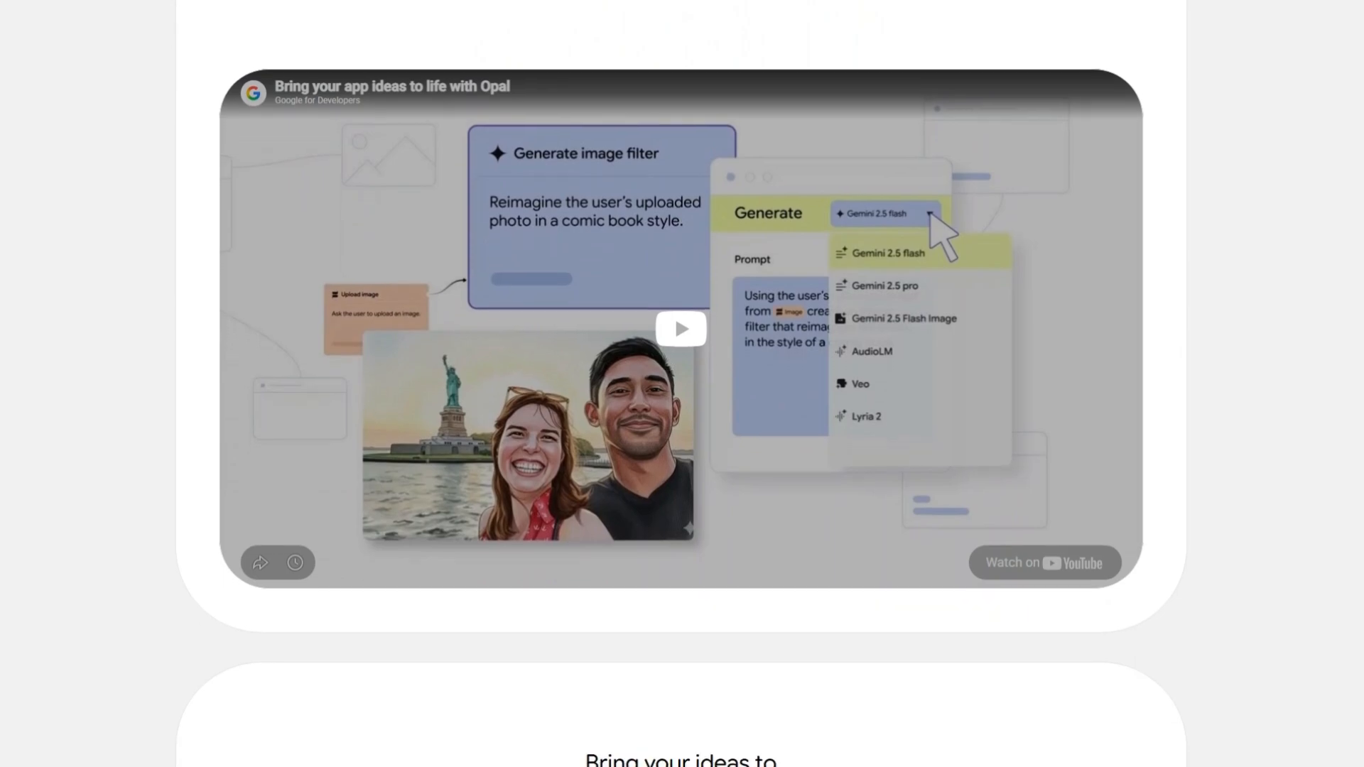
pyautogui.scroll(-1, 682, 384)
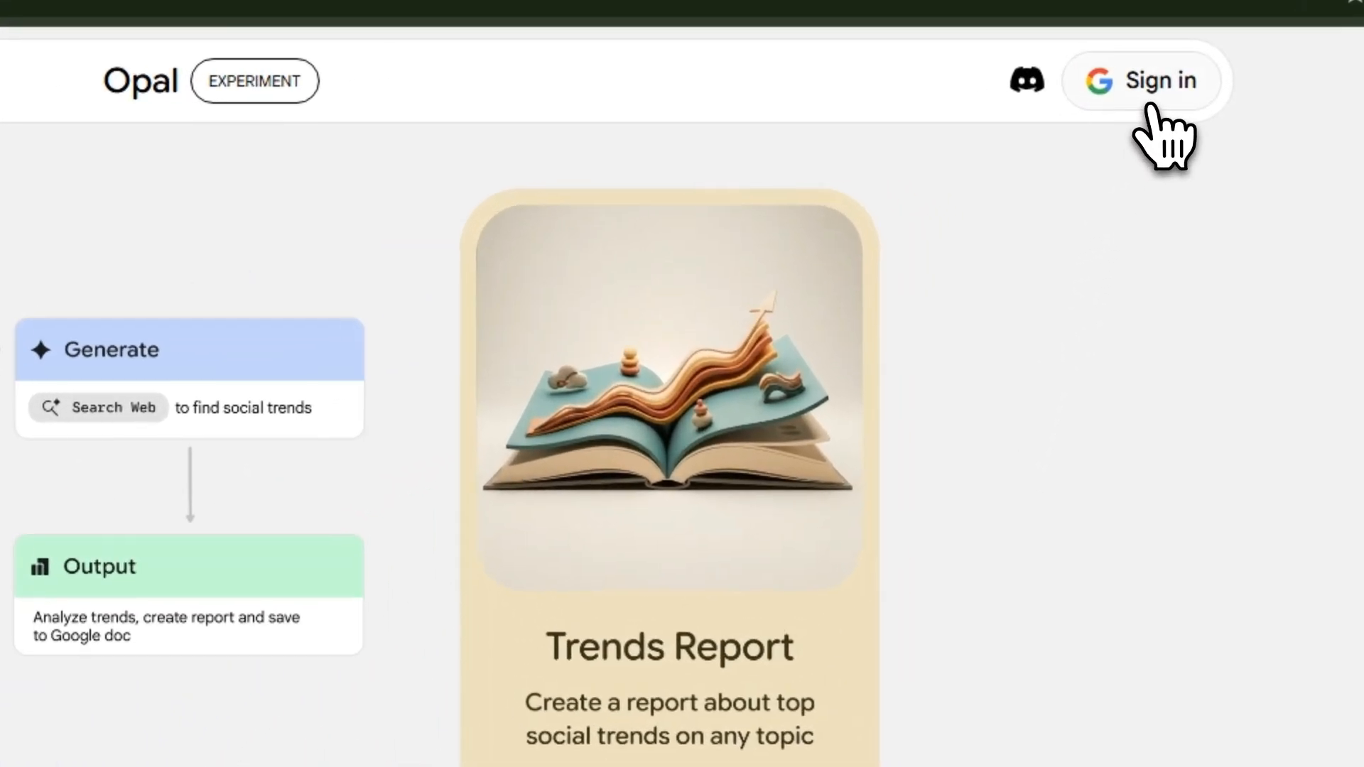
# Sign in to Opal and accept the welcome dialog with e-mail updates and research study invitations both selected
pyautogui.click(1149, 108)
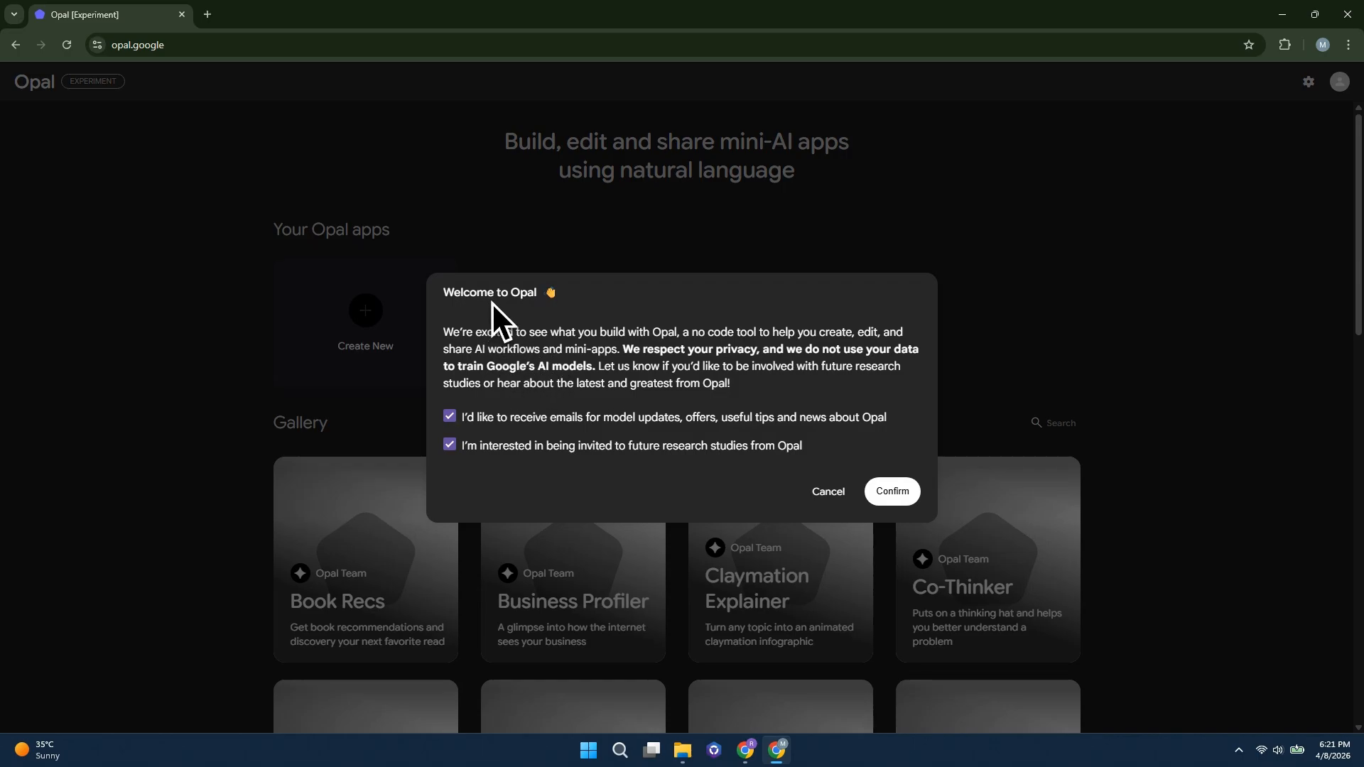
pyautogui.click(896, 492)
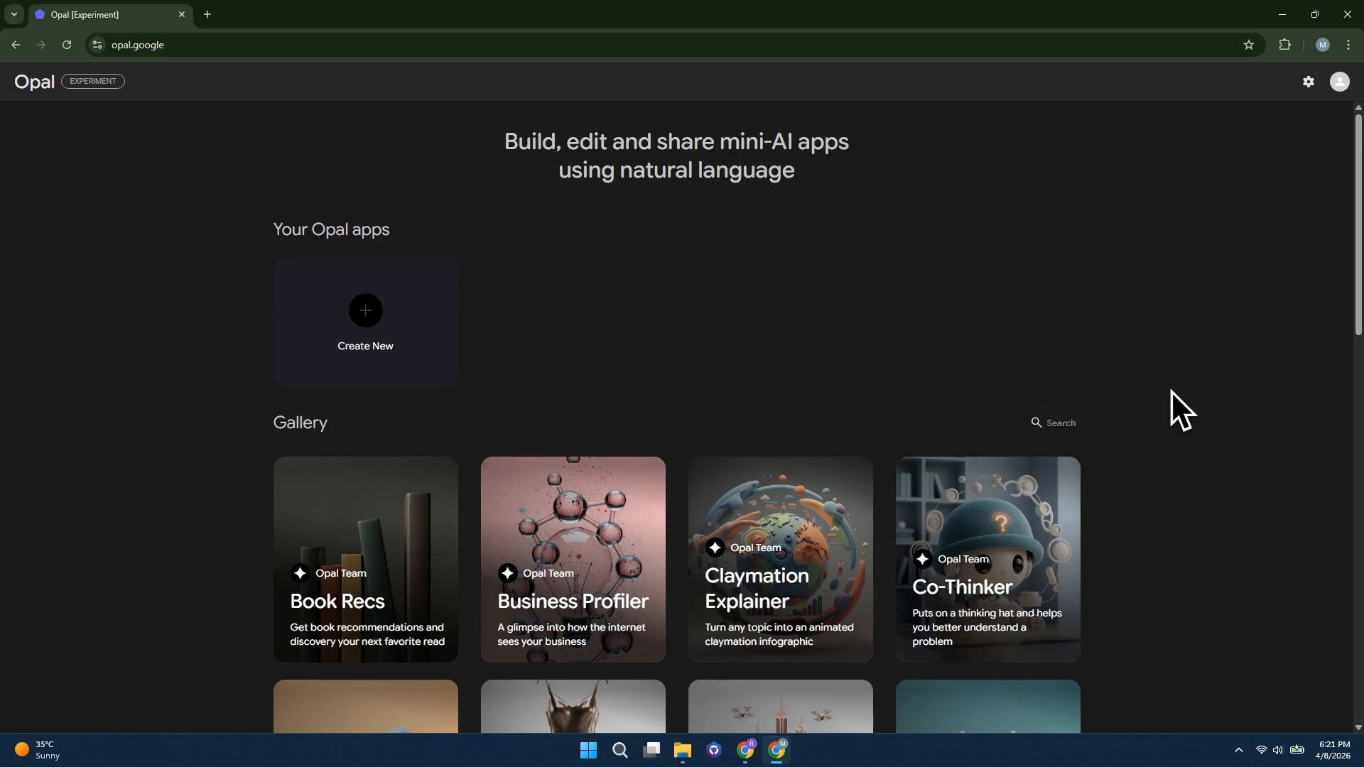
# Browse the gallery of Opal Team template apps from Book Recs through Visual Storyteller and return to its beginning
pyautogui.scroll(-3, 1195, 389)
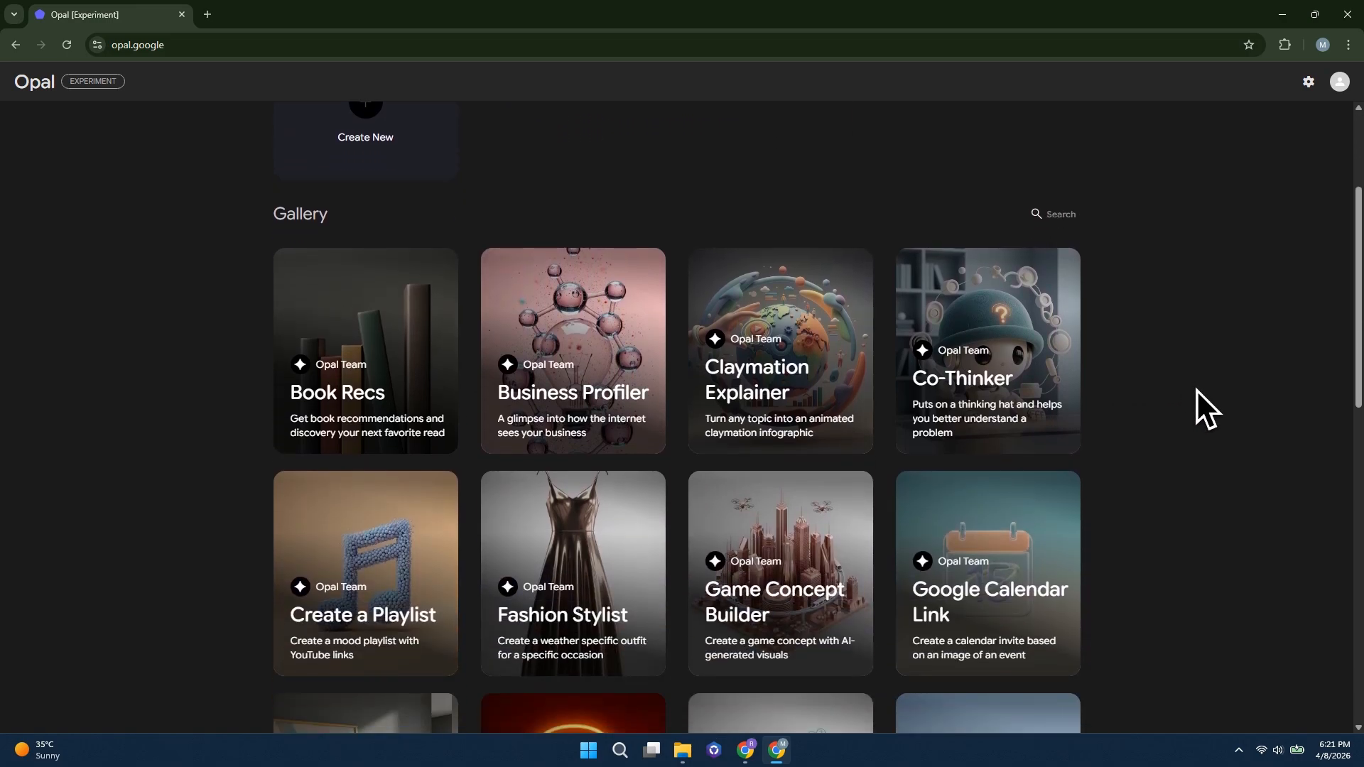
pyautogui.scroll(-1, 1196, 389)
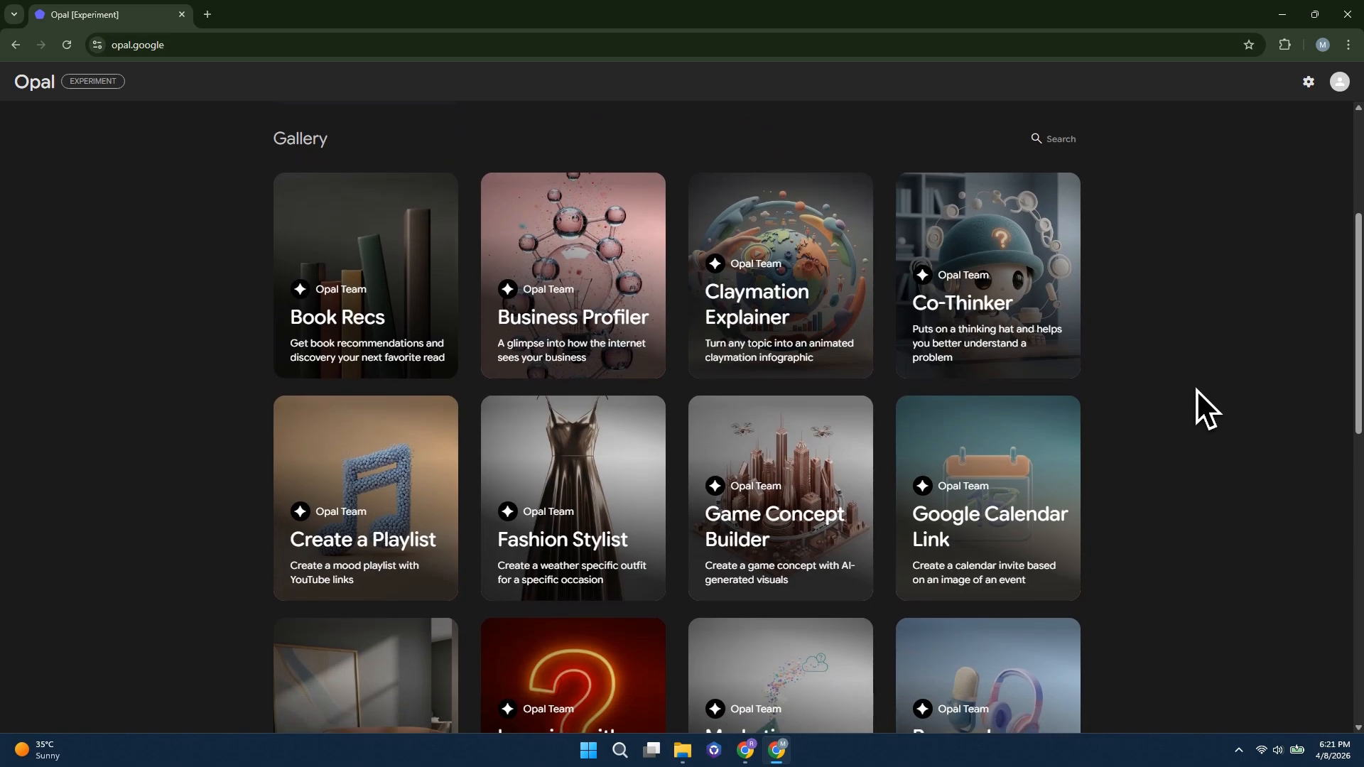
pyautogui.scroll(-1, 1196, 390)
pyautogui.scroll(-2, 1196, 389)
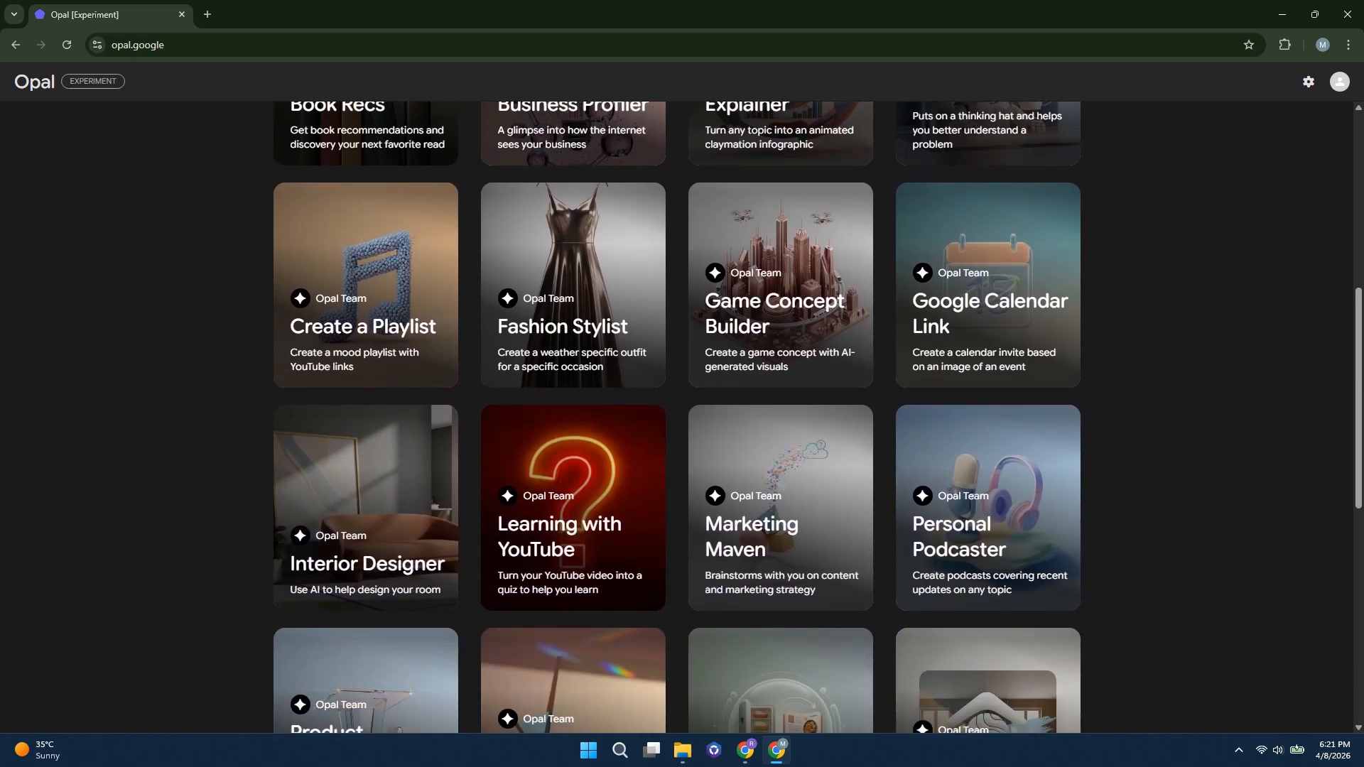
pyautogui.scroll(-3, 1196, 390)
pyautogui.scroll(-2, 1197, 389)
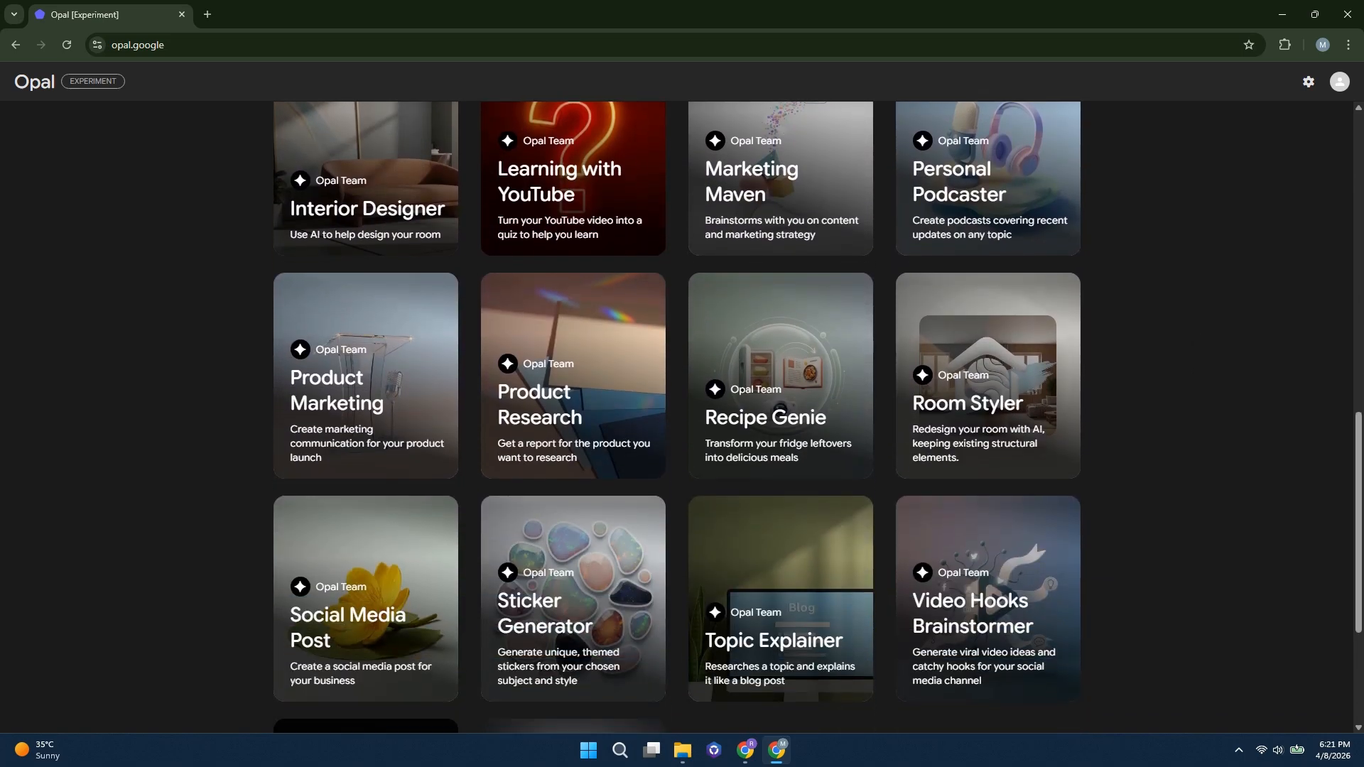
pyautogui.scroll(-3, 1200, 398)
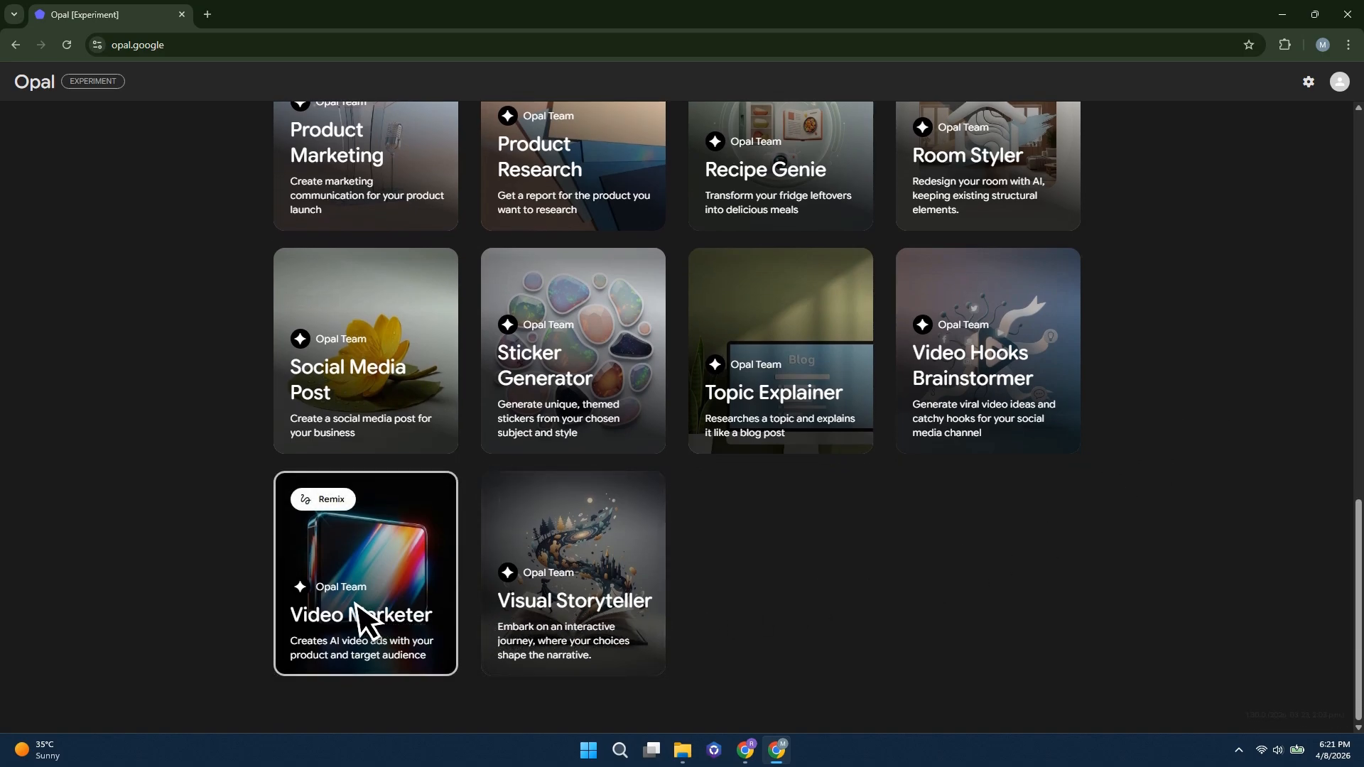
pyautogui.scroll(5, 345, 599)
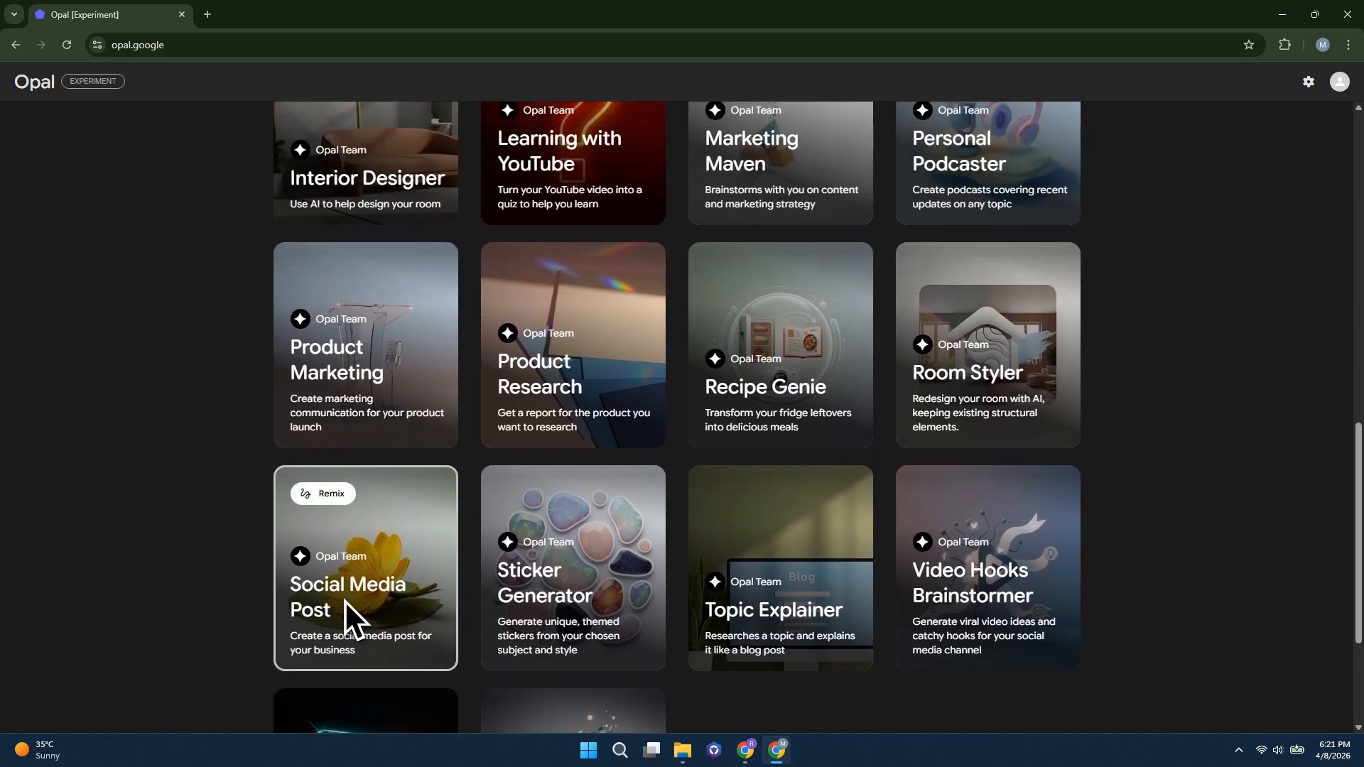
pyautogui.scroll(6, 344, 599)
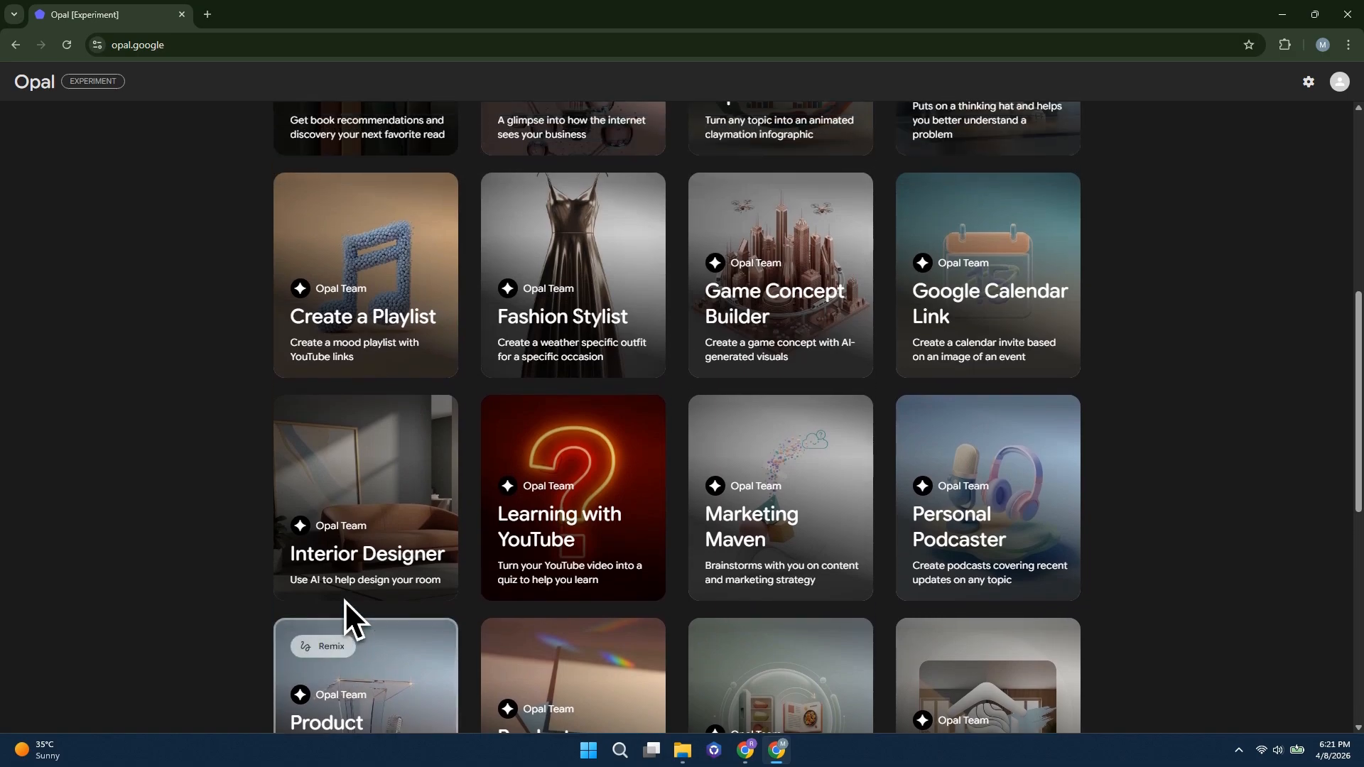
pyautogui.scroll(3, 344, 600)
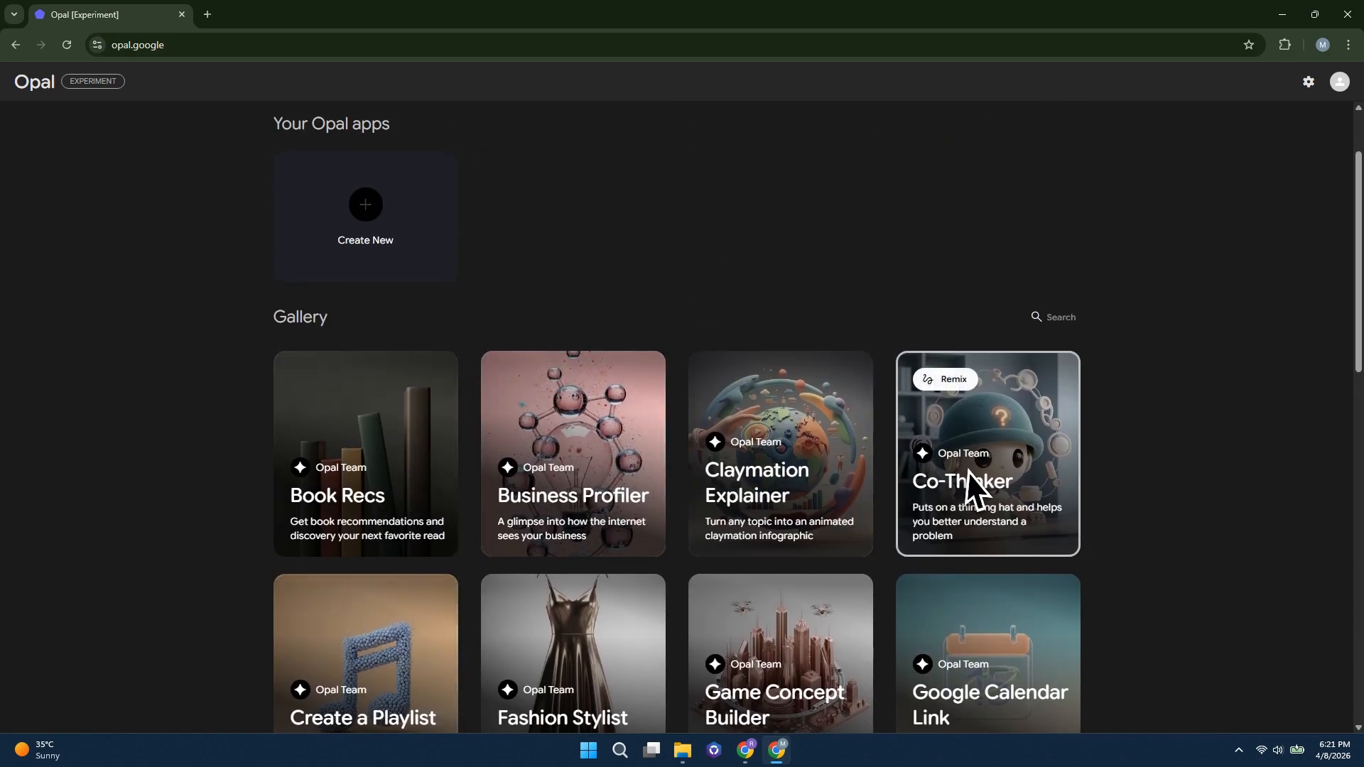
# Open the Claymation Explainer template, inspect the prompt of its Create Infographic Description step, and return to the home page
pyautogui.click(772, 479)
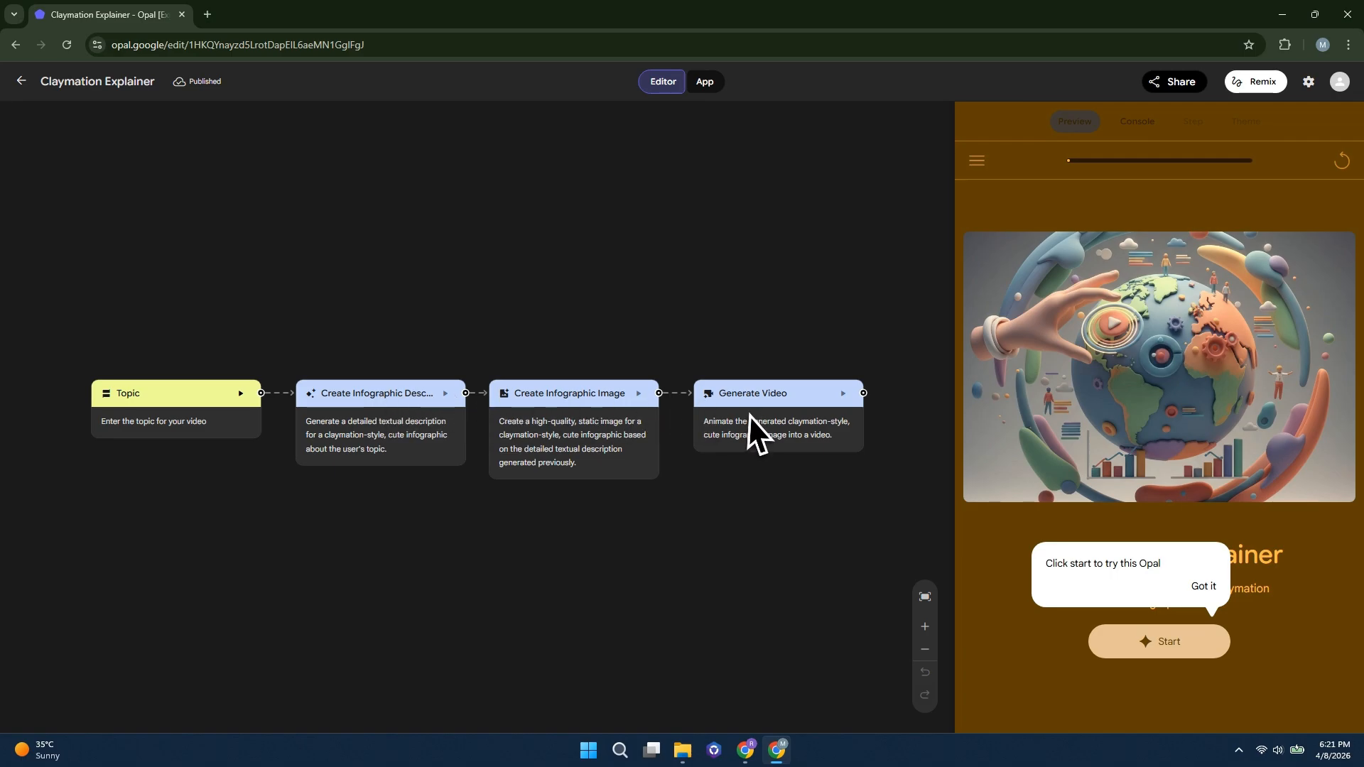
pyautogui.click(390, 419)
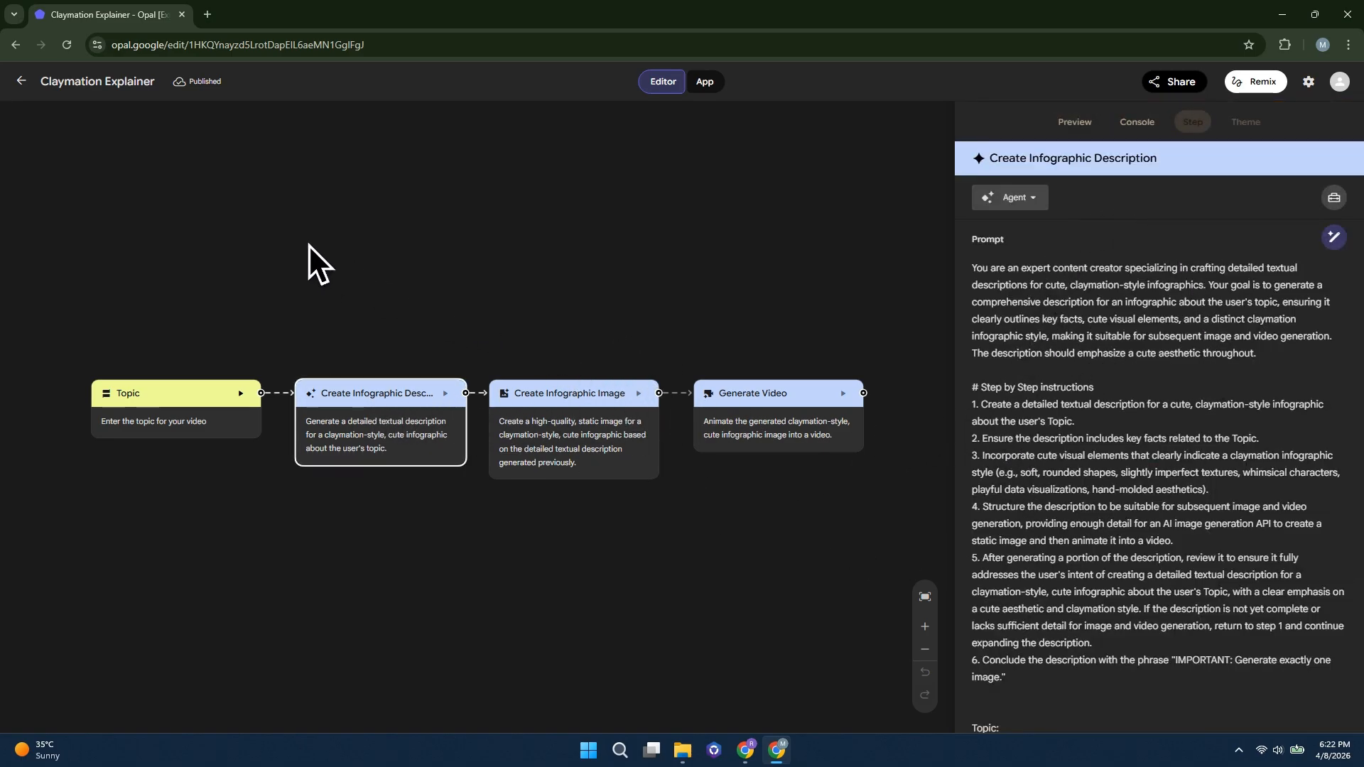
pyautogui.click(21, 81)
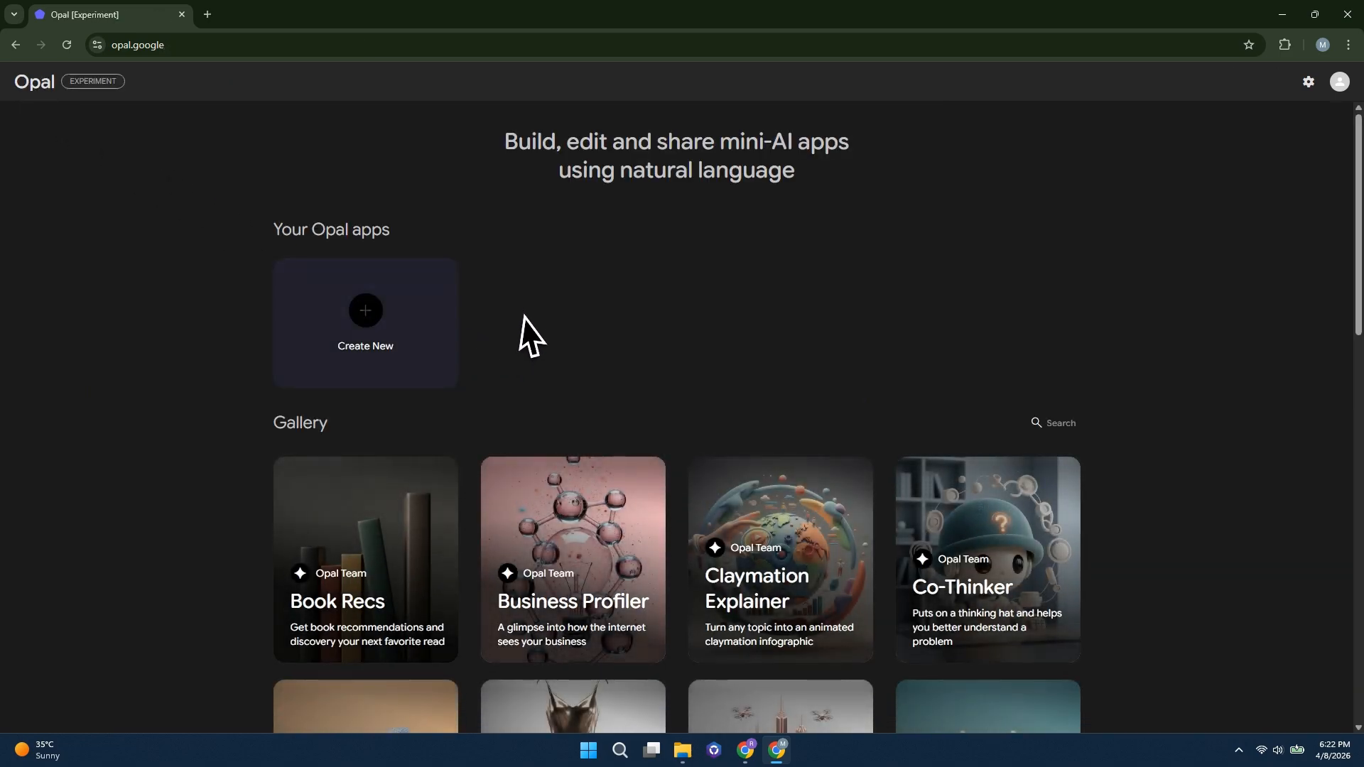
# Create a new blank Opal app and show its app preview beside the editor
pyautogui.click(370, 320)
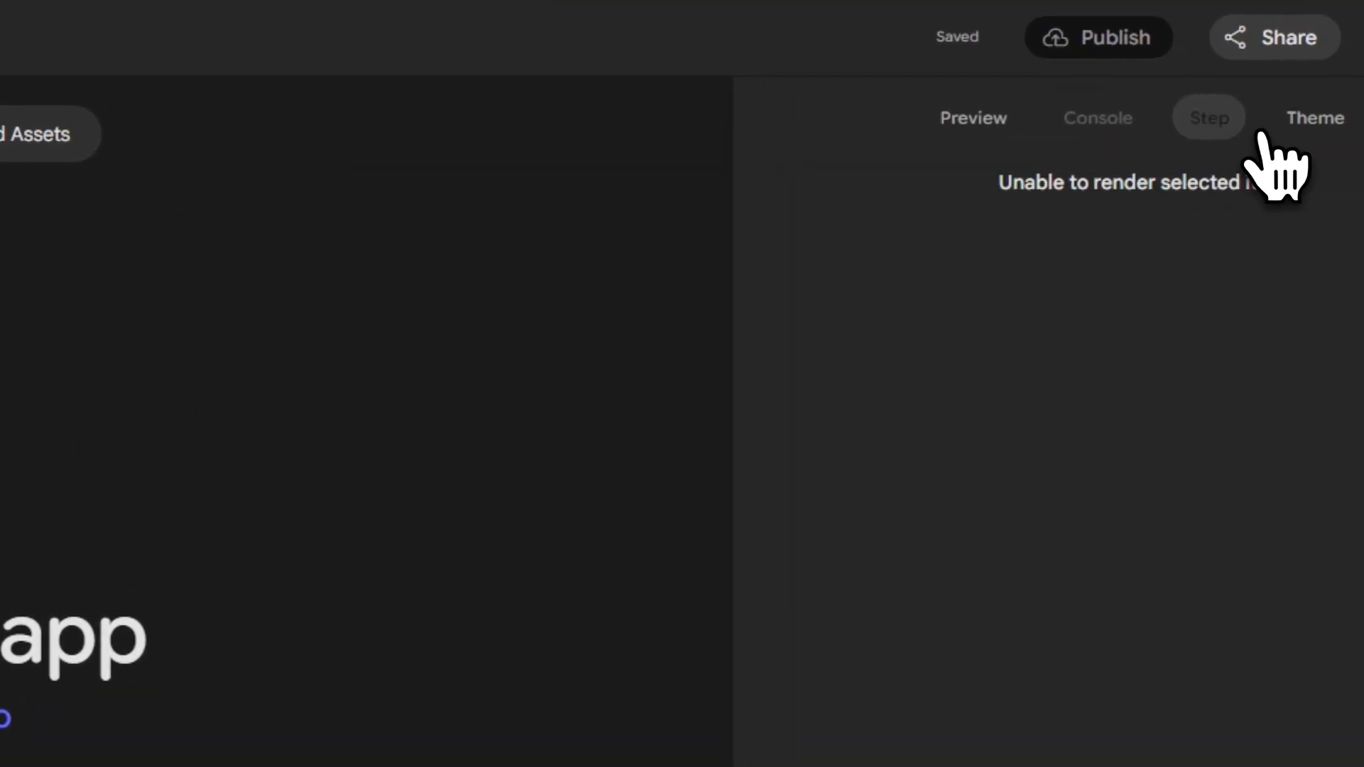
pyautogui.click(1289, 116)
pyautogui.click(960, 119)
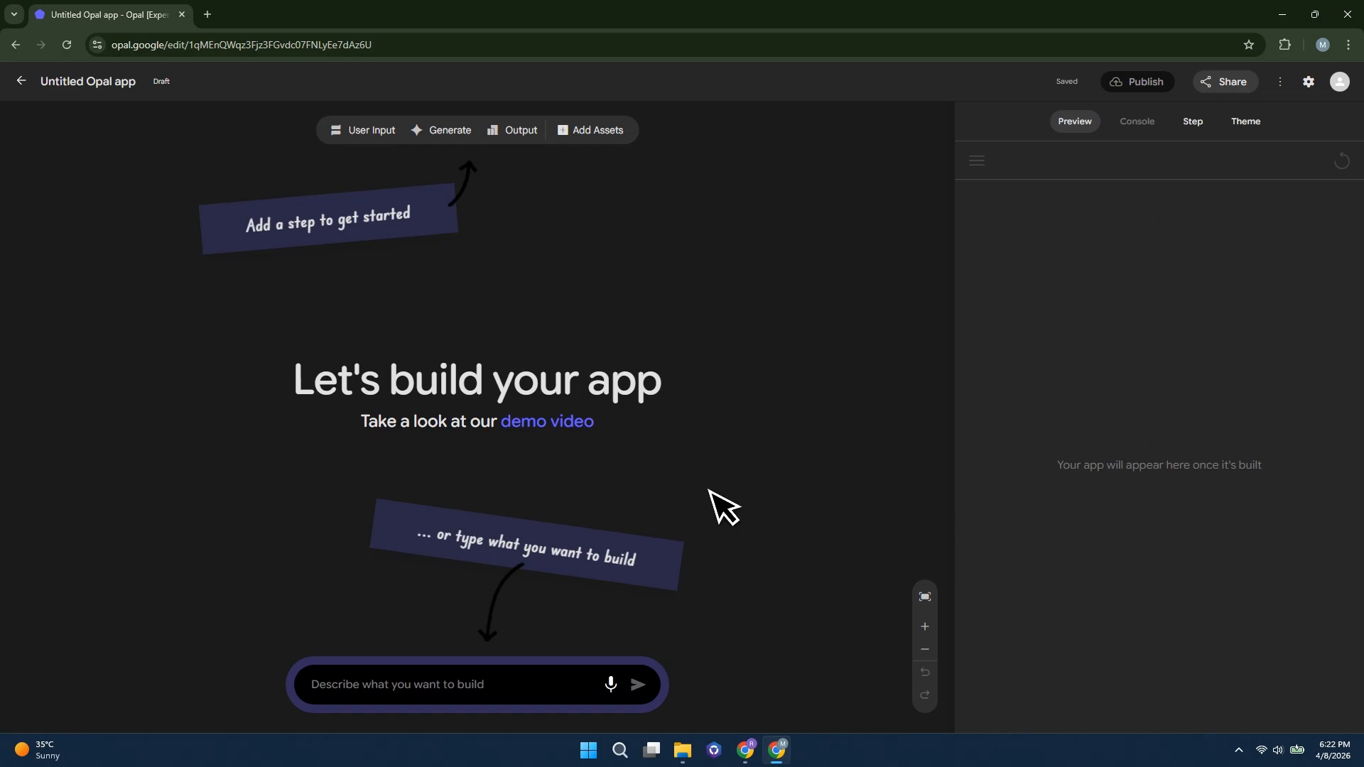
# Generate an app that accepts a subject and automatically produces a clear, well-organized blog article with a visually appealing matching header image, and dismiss the start hint
pyautogui.click(432, 687)
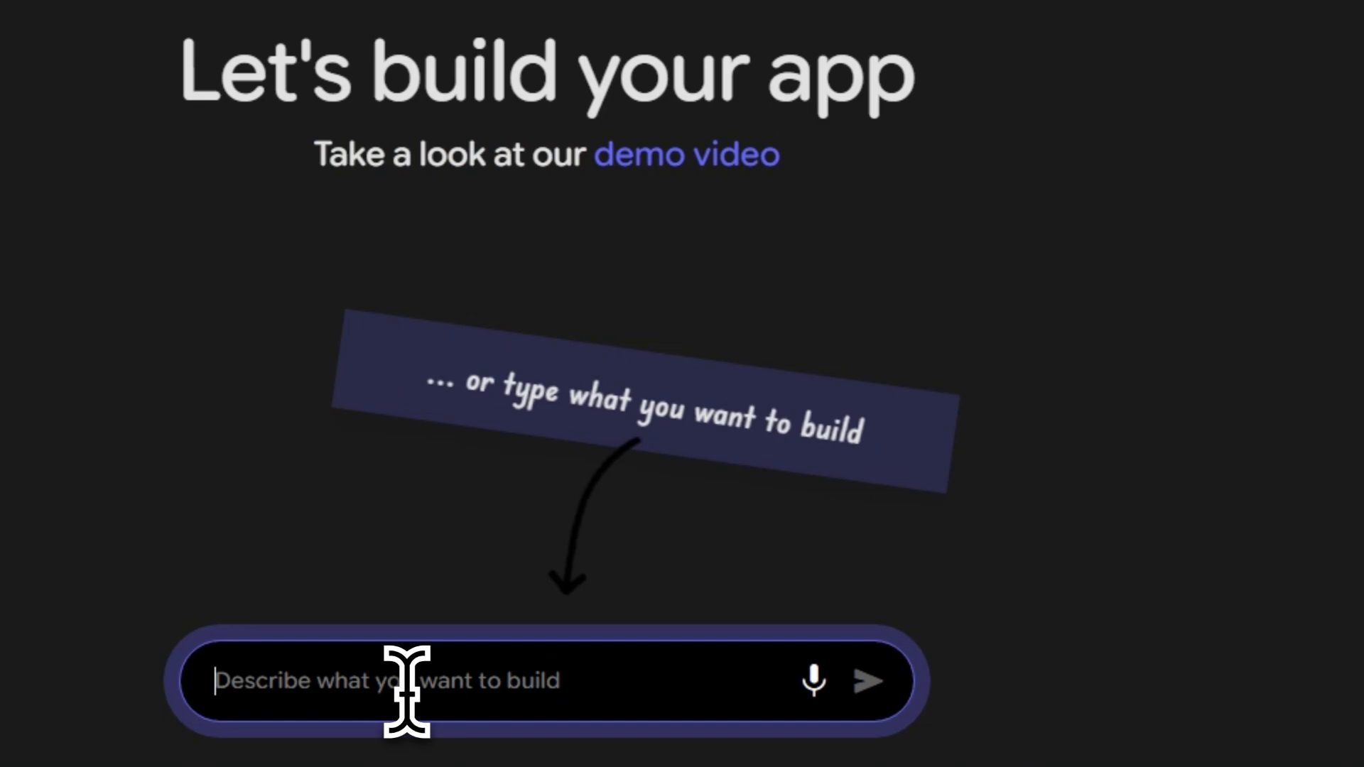
pyautogui.write('I want to build an application that accepts a subject and automatically produces a clear, well-organized blog article, along with a visually appealing header image to match the content.')
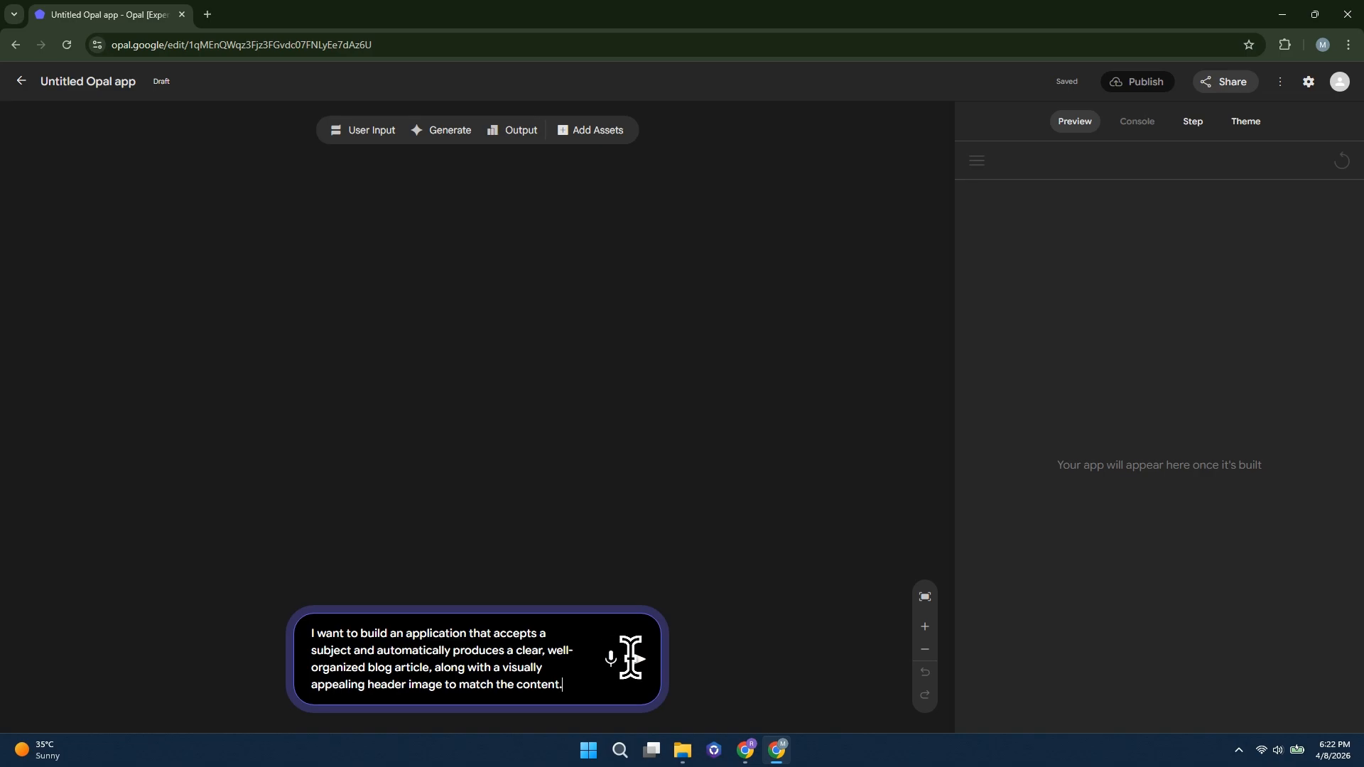
pyautogui.click(638, 660)
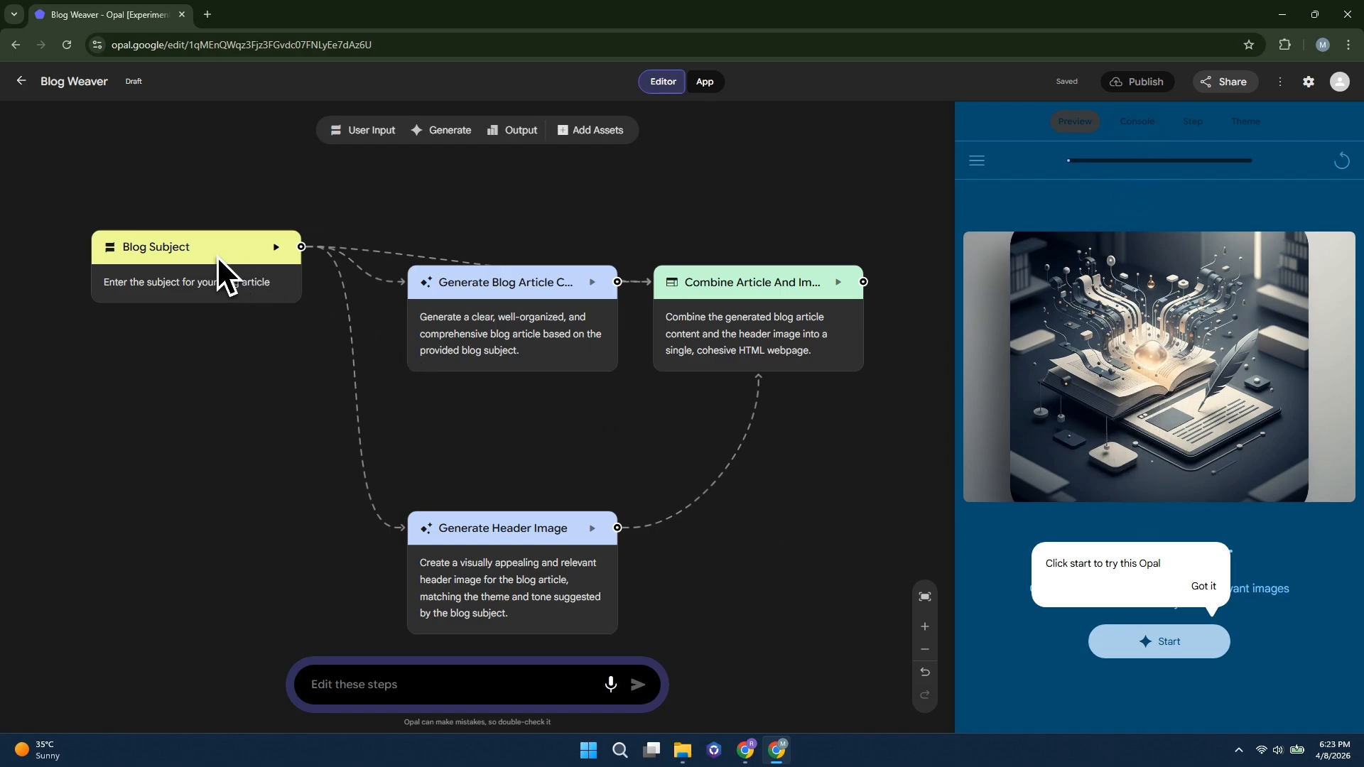
pyautogui.click(1204, 586)
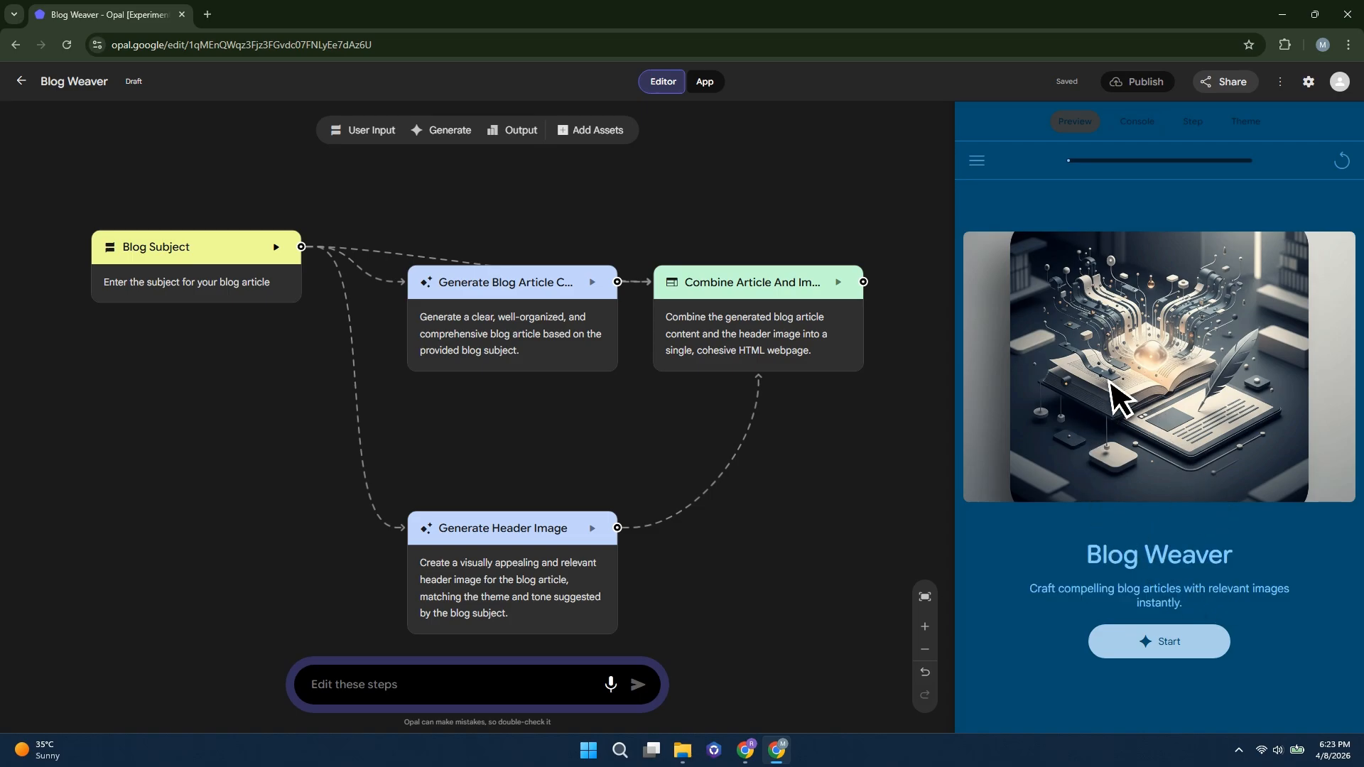
# Look through the Blog Weaver app's console, step and theme views, inspect the theme editor's prompt field, and close the theme editor
pyautogui.click(1136, 122)
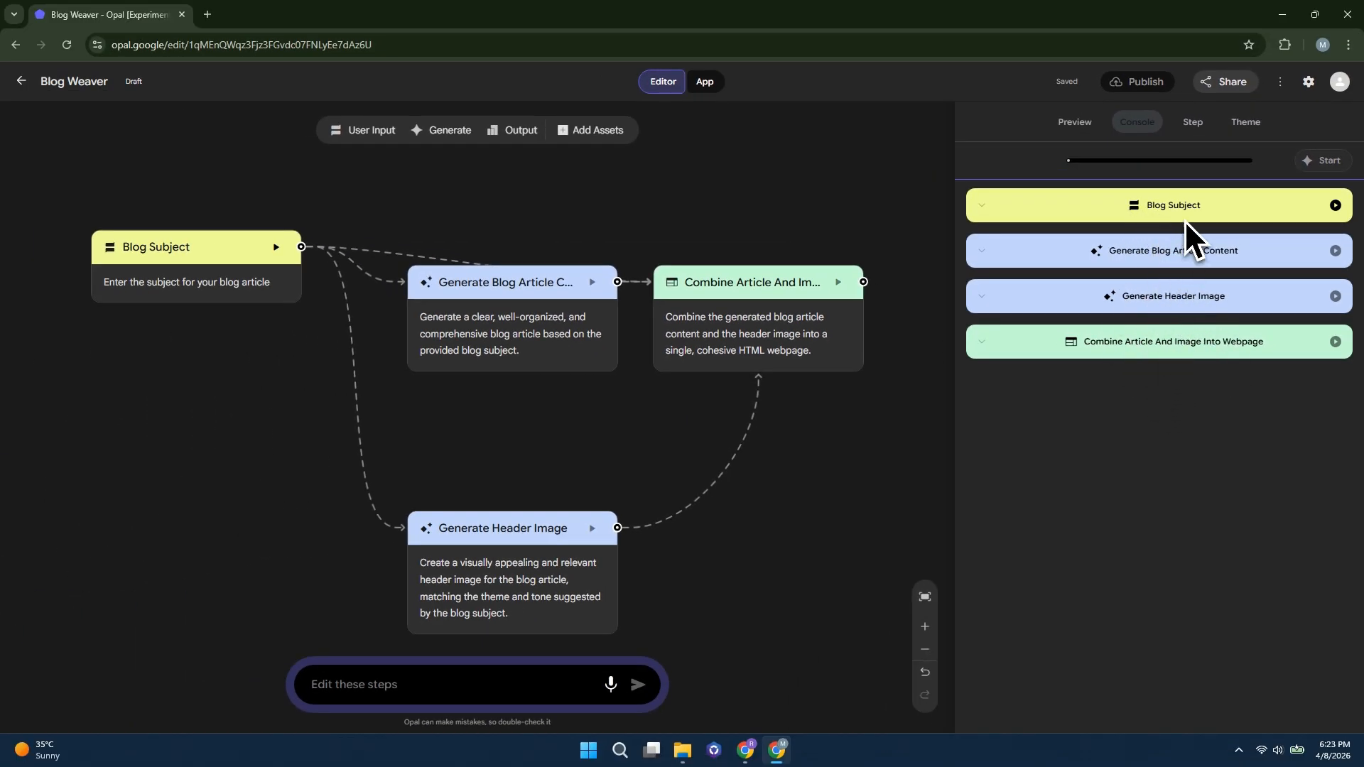
pyautogui.click(1199, 130)
pyautogui.click(1245, 125)
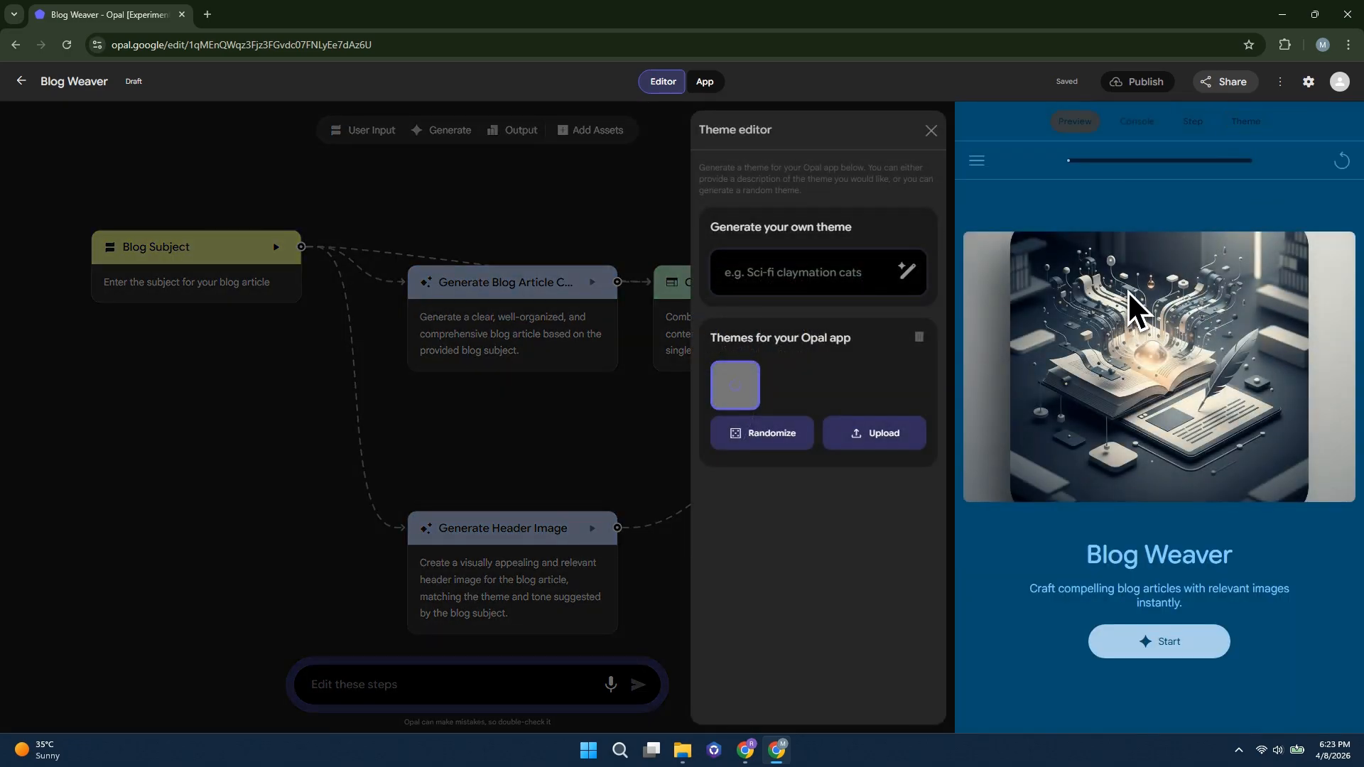
pyautogui.click(792, 273)
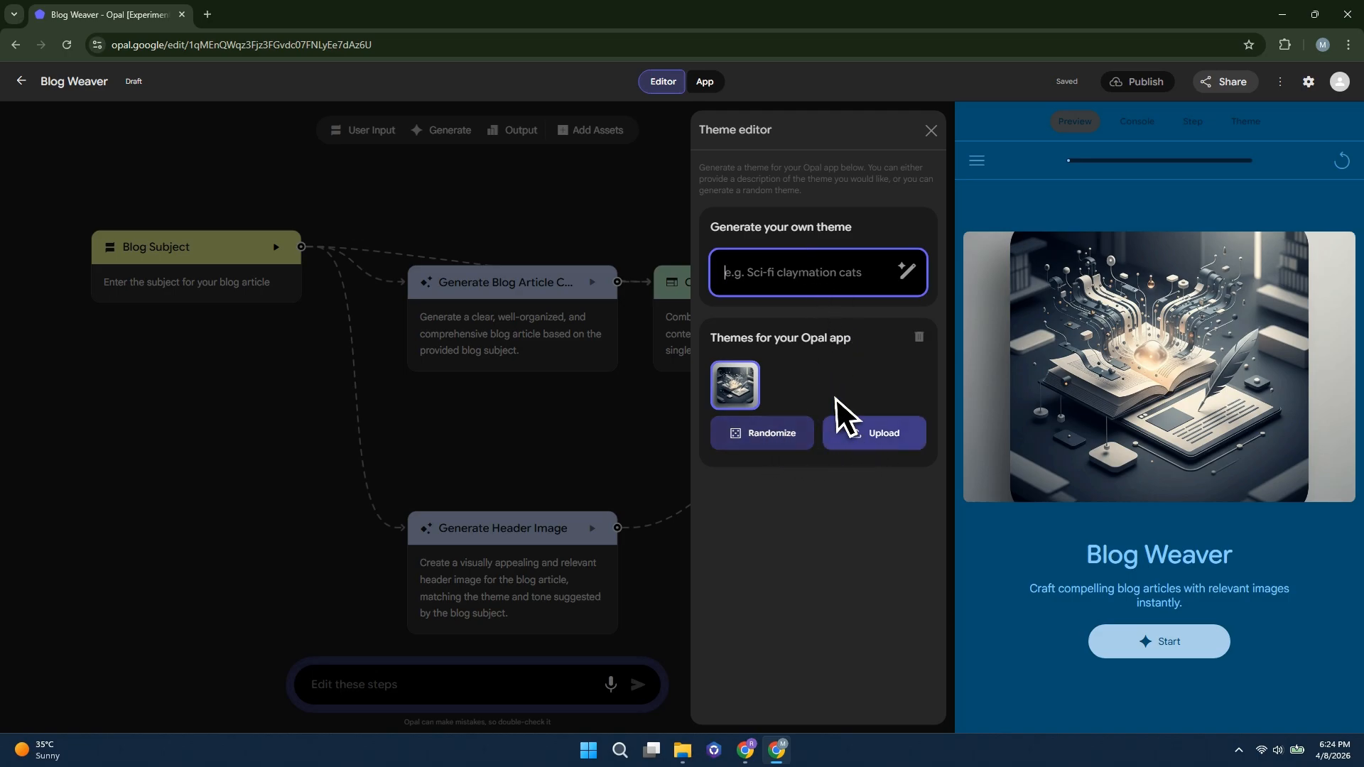
pyautogui.click(931, 132)
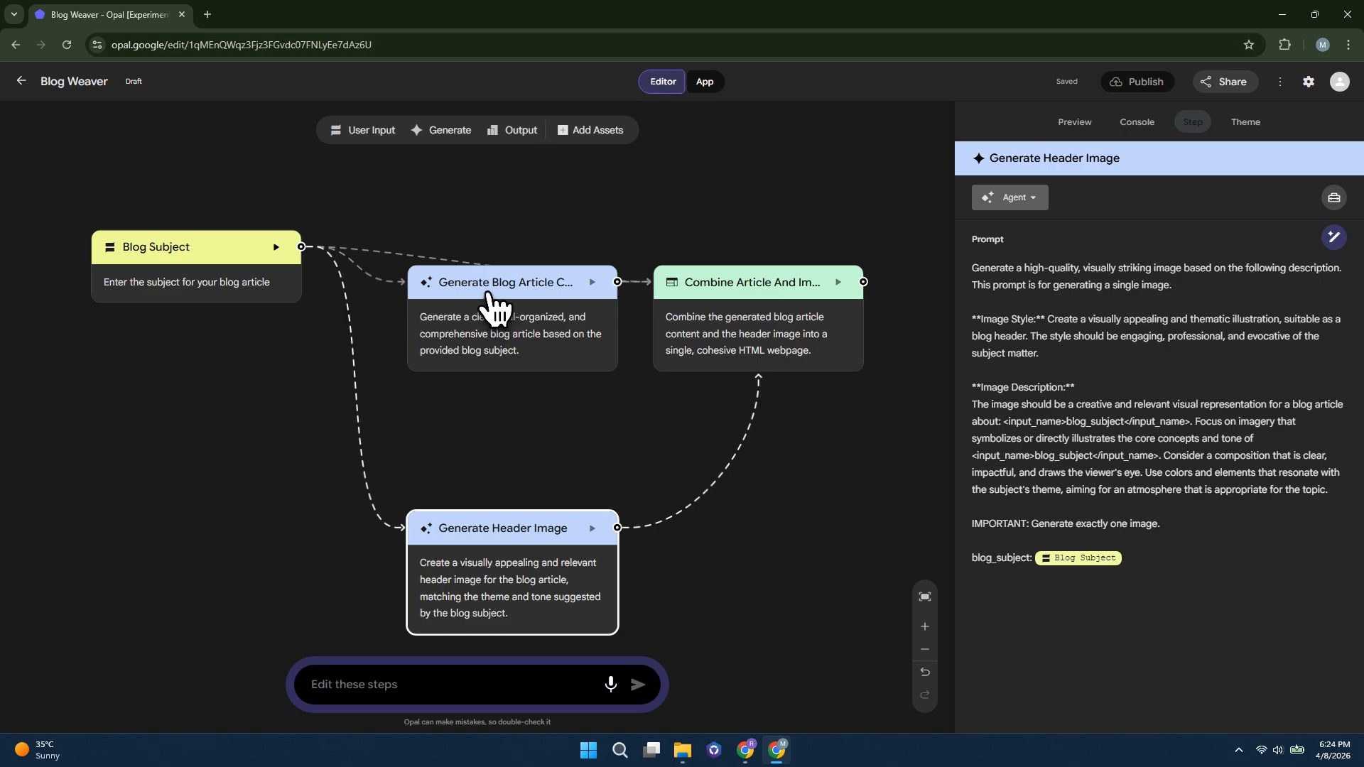
# Inspect the Generate Blog Article Content step's prompt and its available AI models, leaving the model selection as is
pyautogui.click(490, 302)
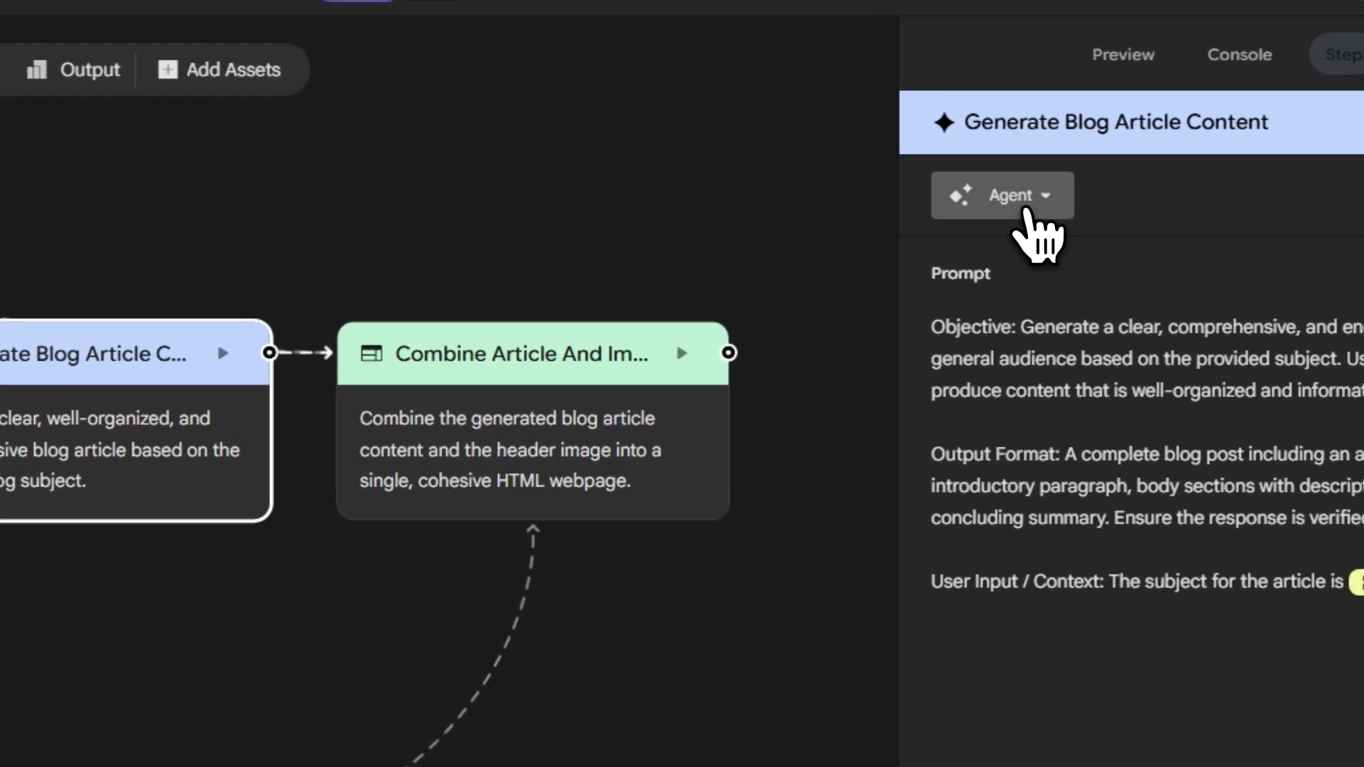
pyautogui.click(1010, 197)
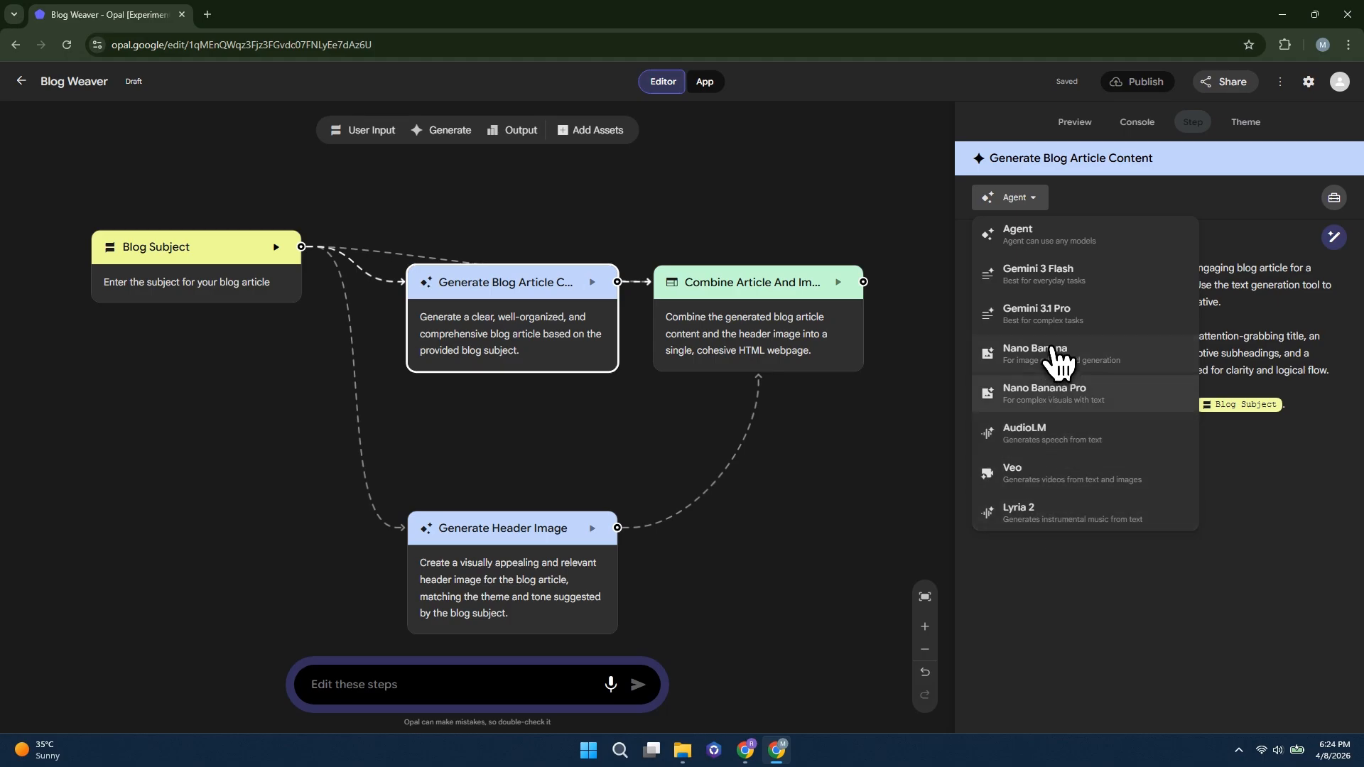
pyautogui.click(1129, 573)
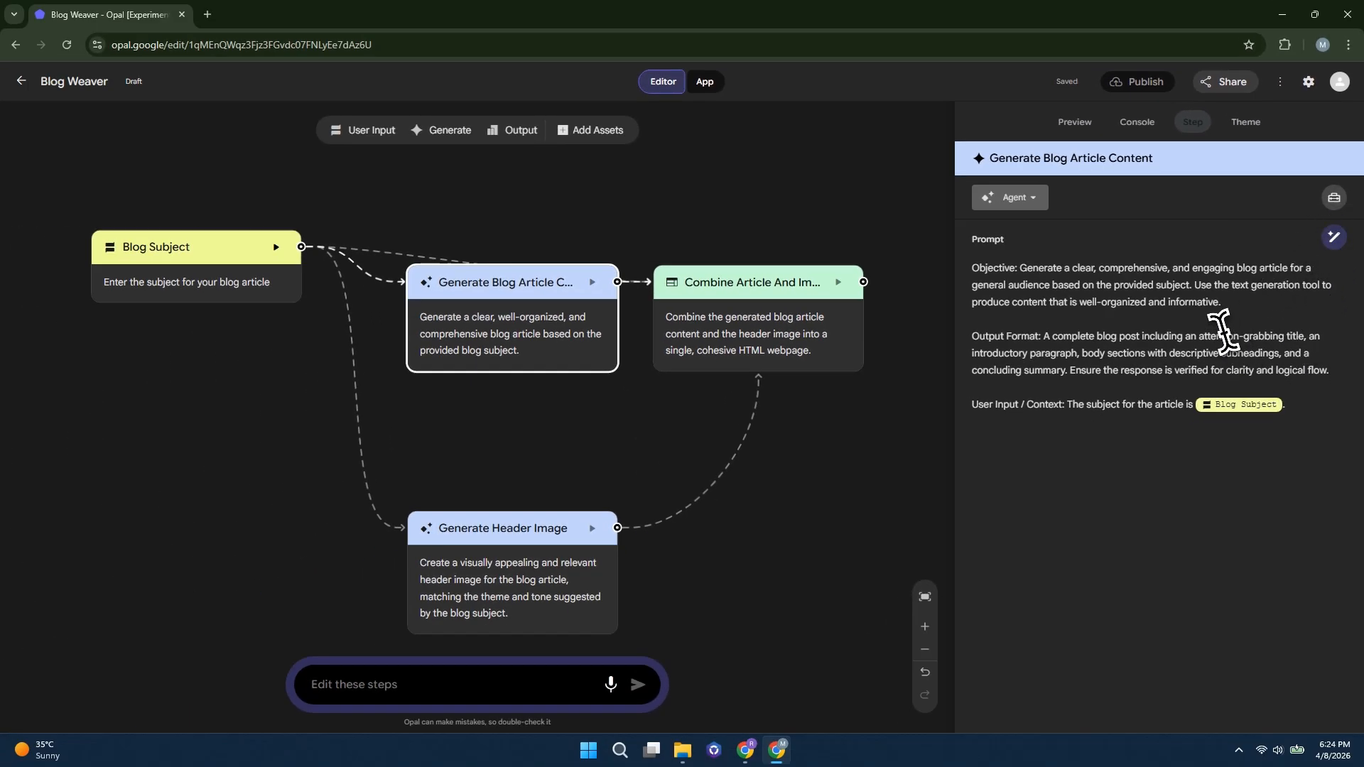
pyautogui.click(699, 536)
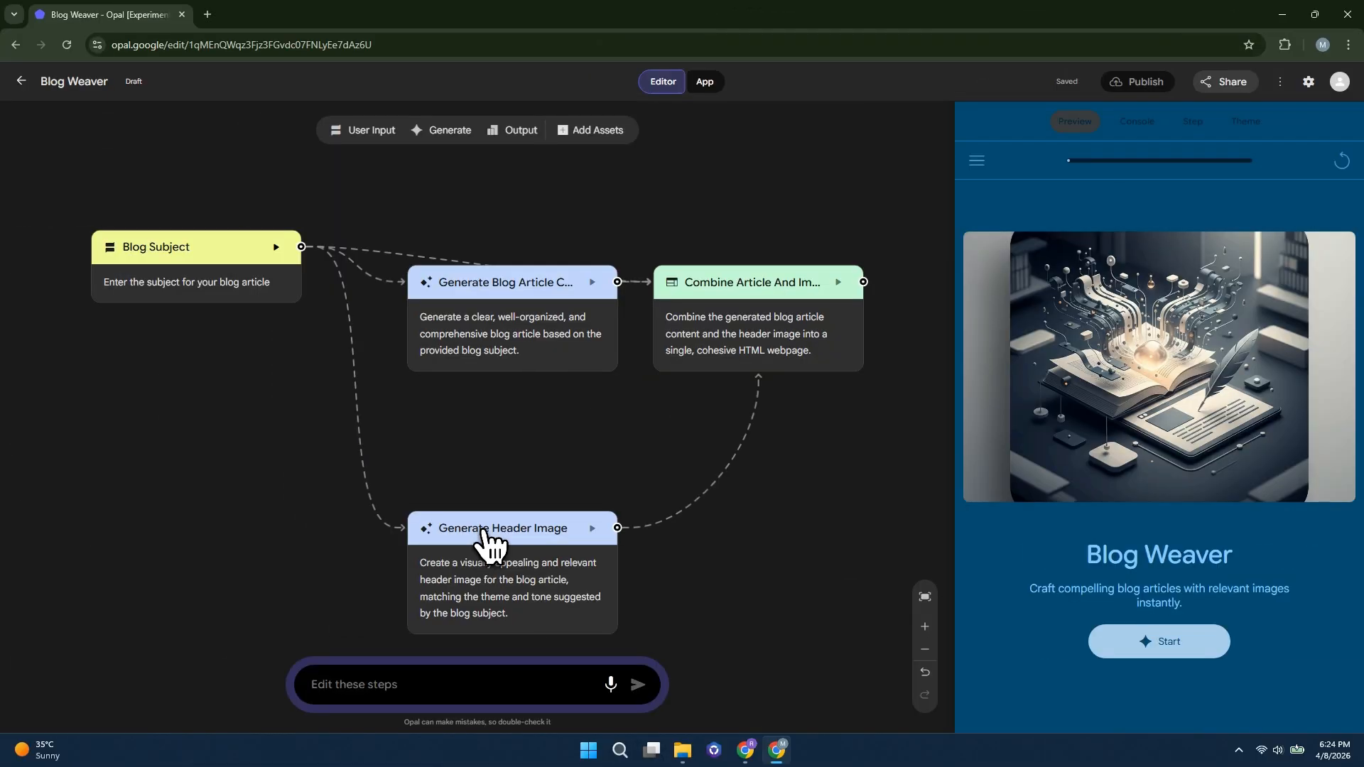
# Inspect the Generate Header Image step's prompt, highlighting its instruction to generate exactly one image
pyautogui.click(480, 543)
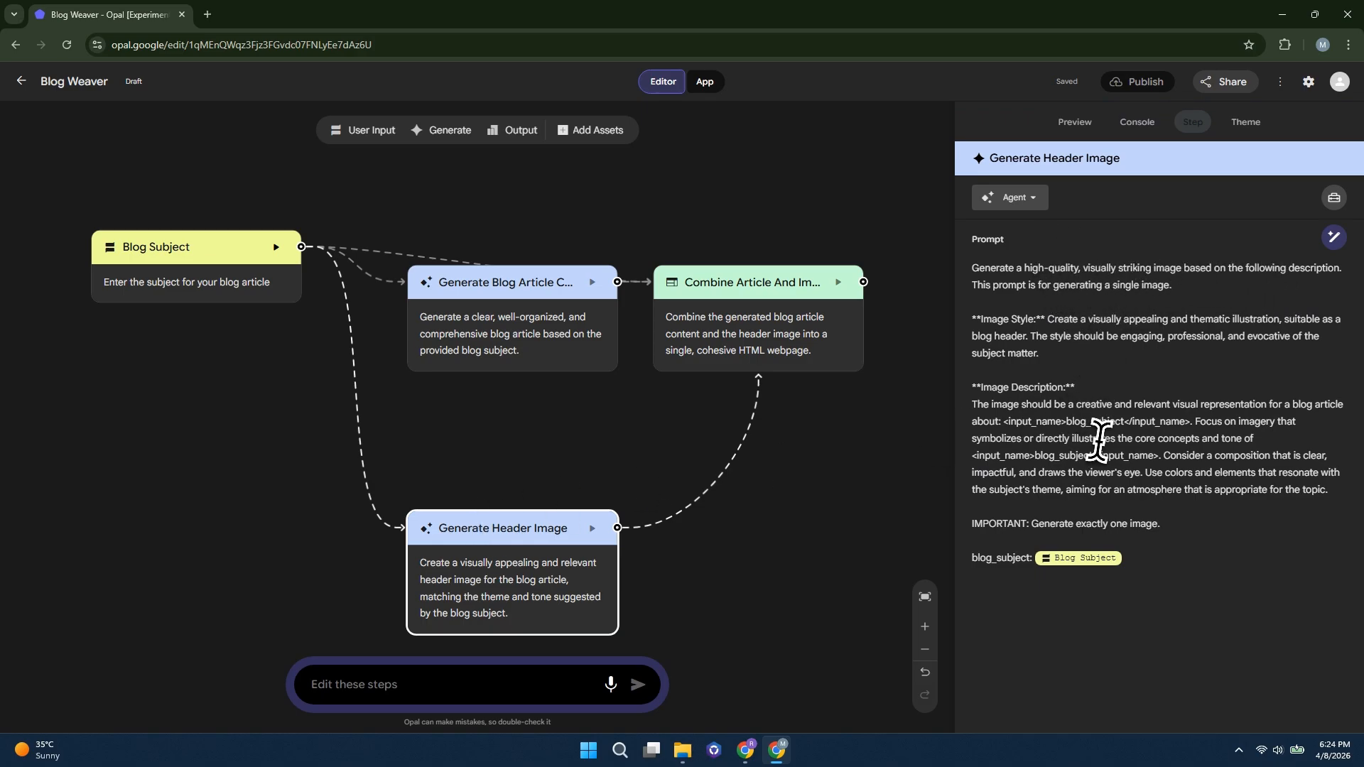
pyautogui.moveTo(1030, 523); pyautogui.dragTo(1172, 524)
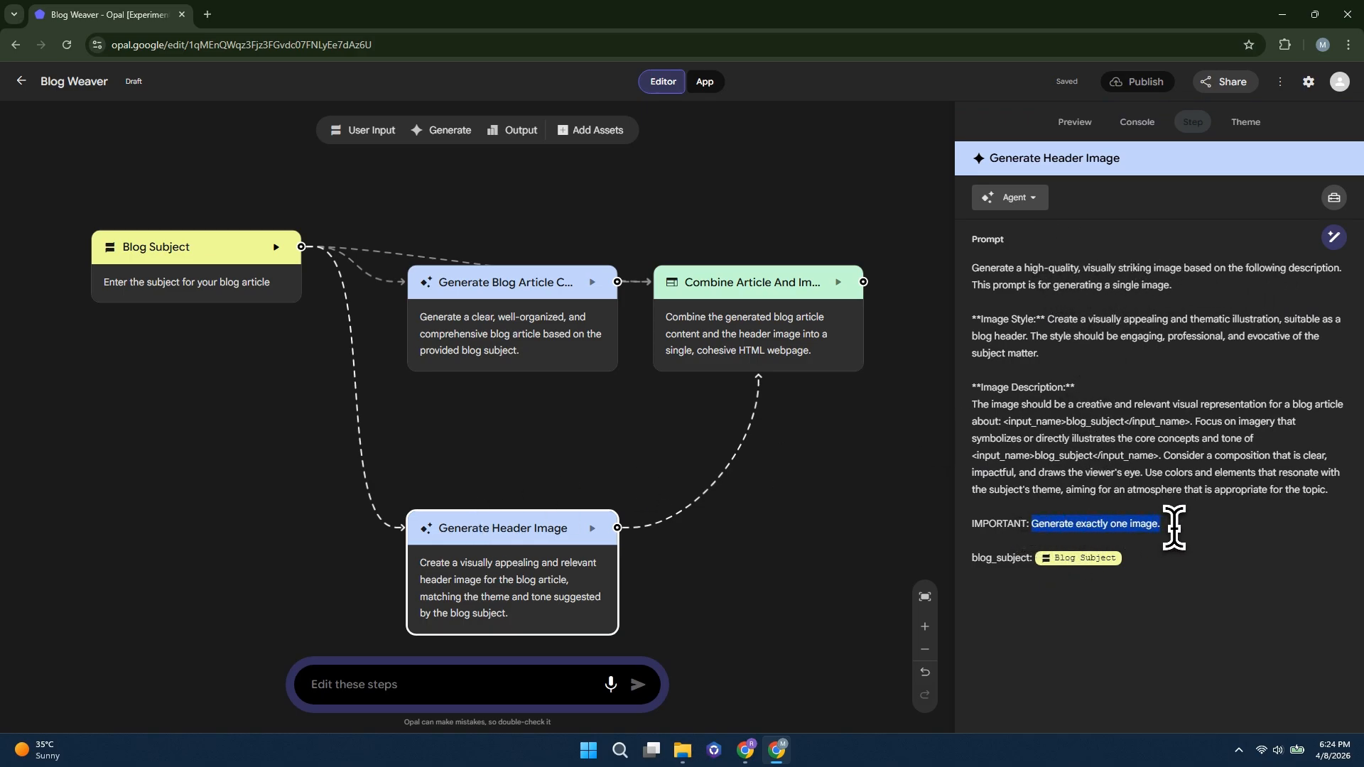
pyautogui.click(1161, 524)
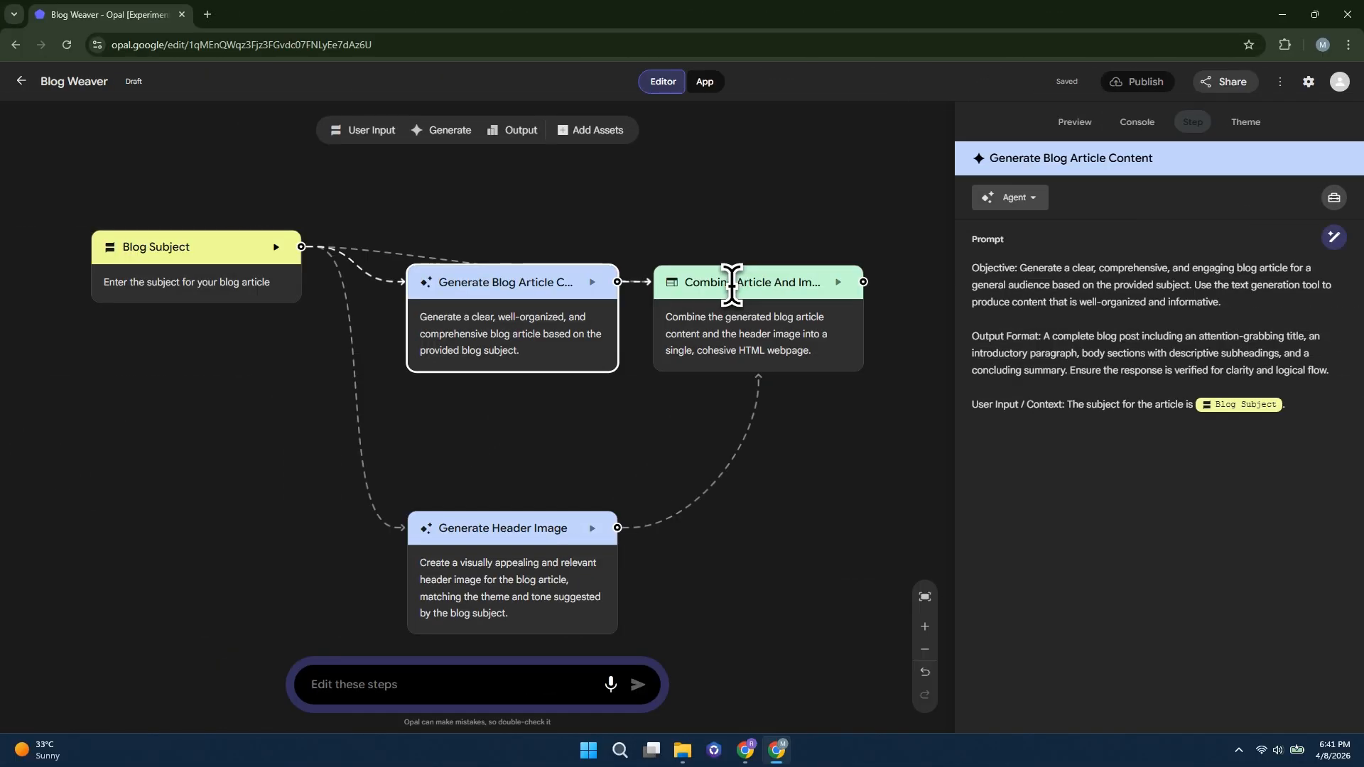
# Read the layout and style prompt of the Combine Article And Image Into Webpage step and return to its beginning
pyautogui.click(742, 293)
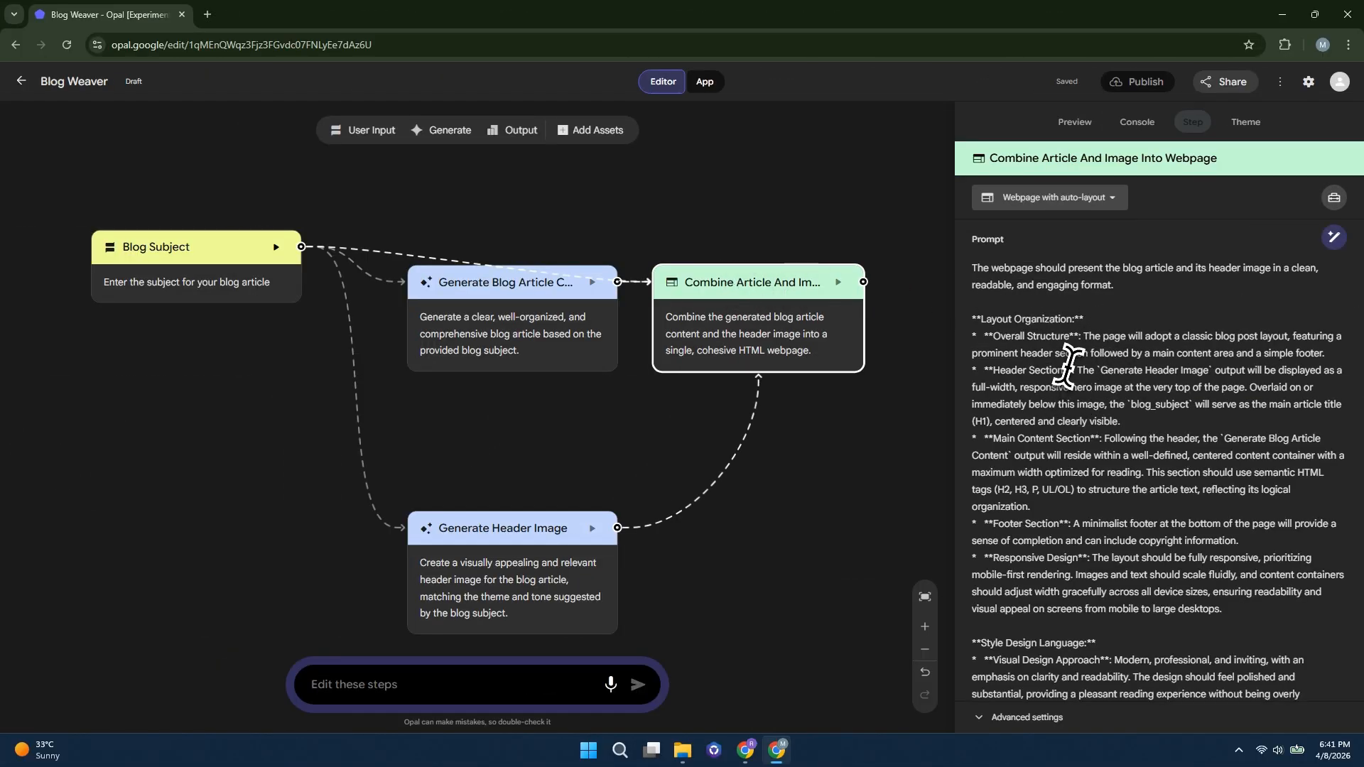
pyautogui.scroll(-5, 1162, 417)
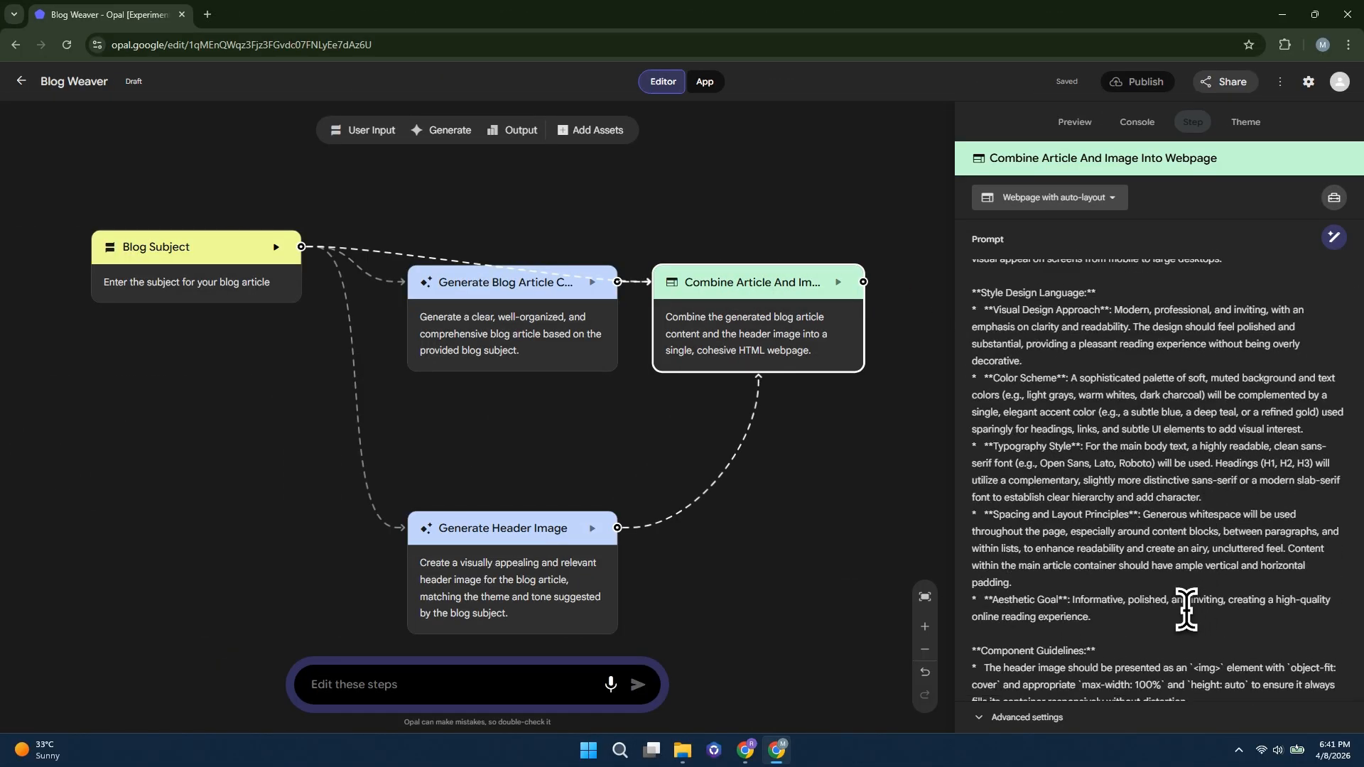
pyautogui.scroll(5, 1179, 604)
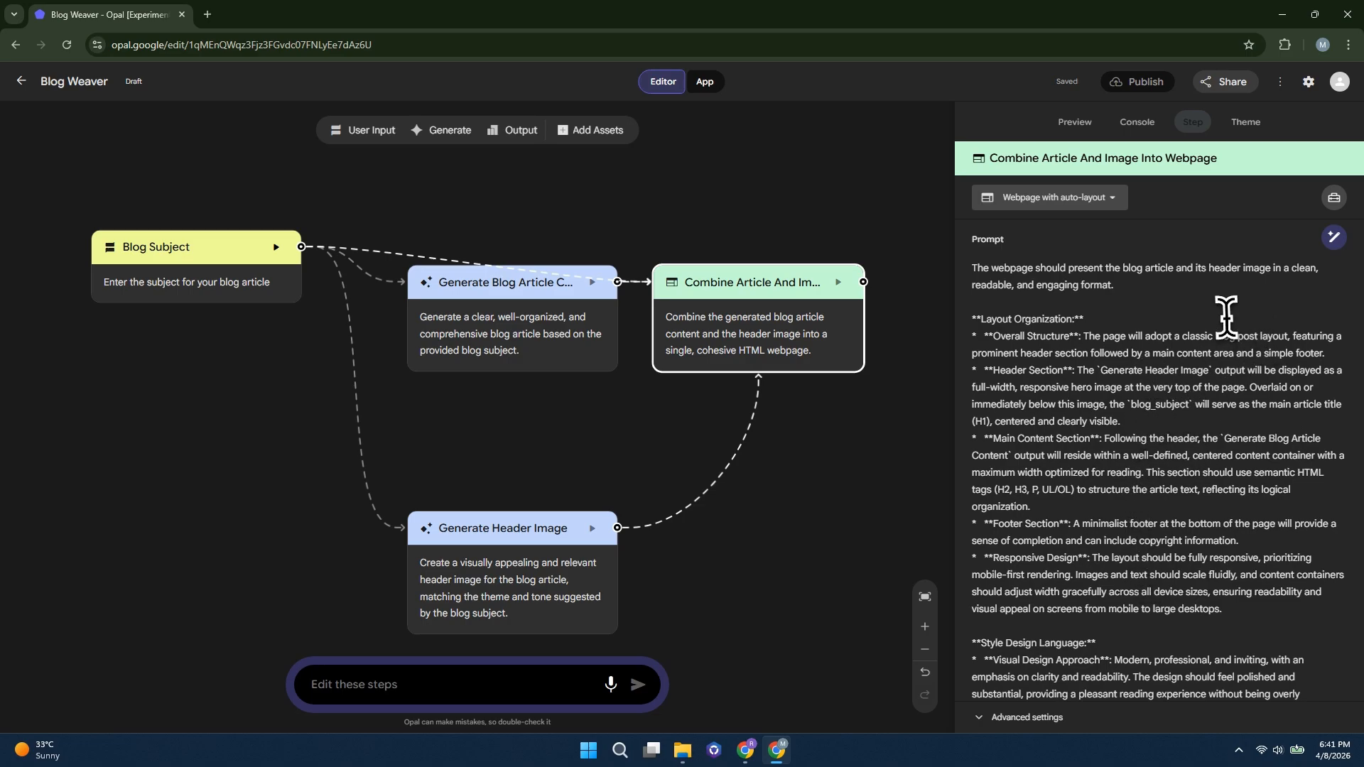
pyautogui.moveTo(1215, 160); pyautogui.dragTo(1149, 160)
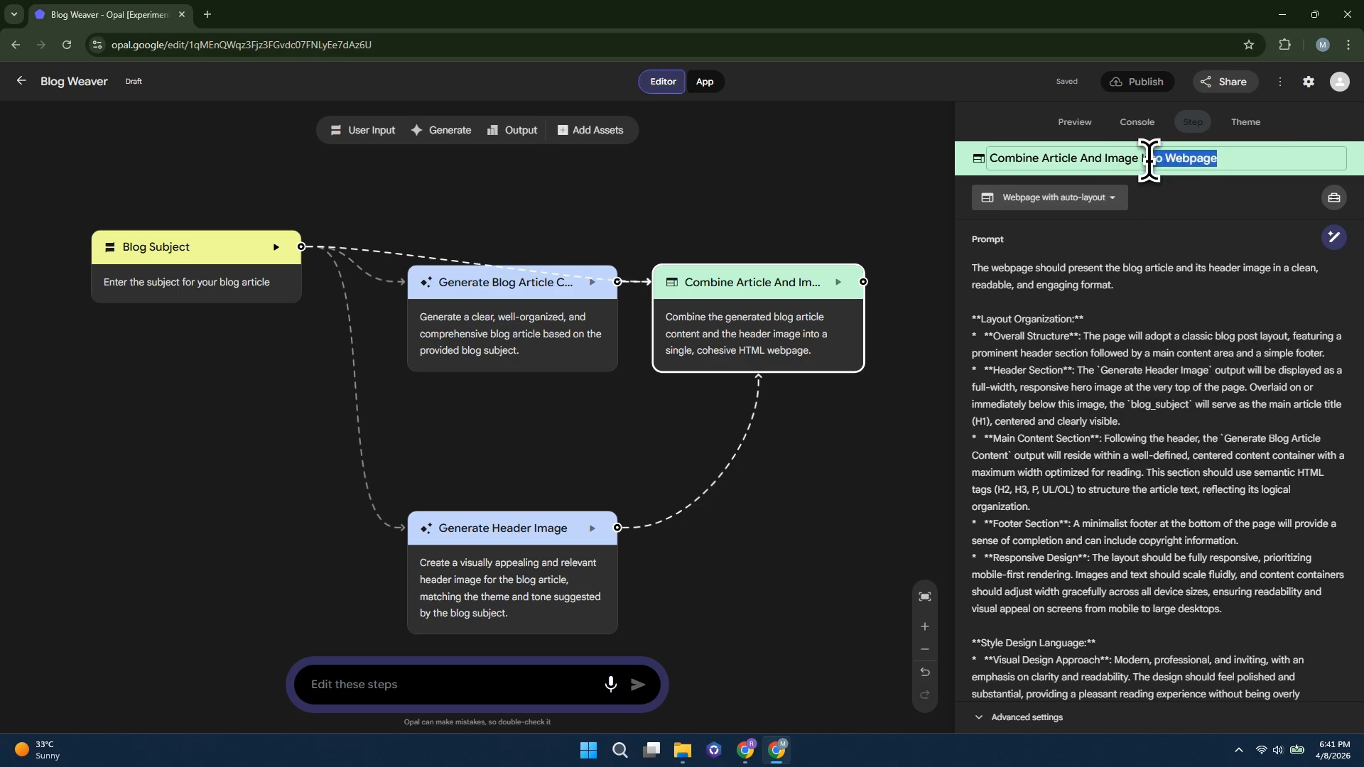
pyautogui.press('BackSpace')
pyautogui.hotkey('ctrl', 'z')
pyautogui.click(1216, 159)
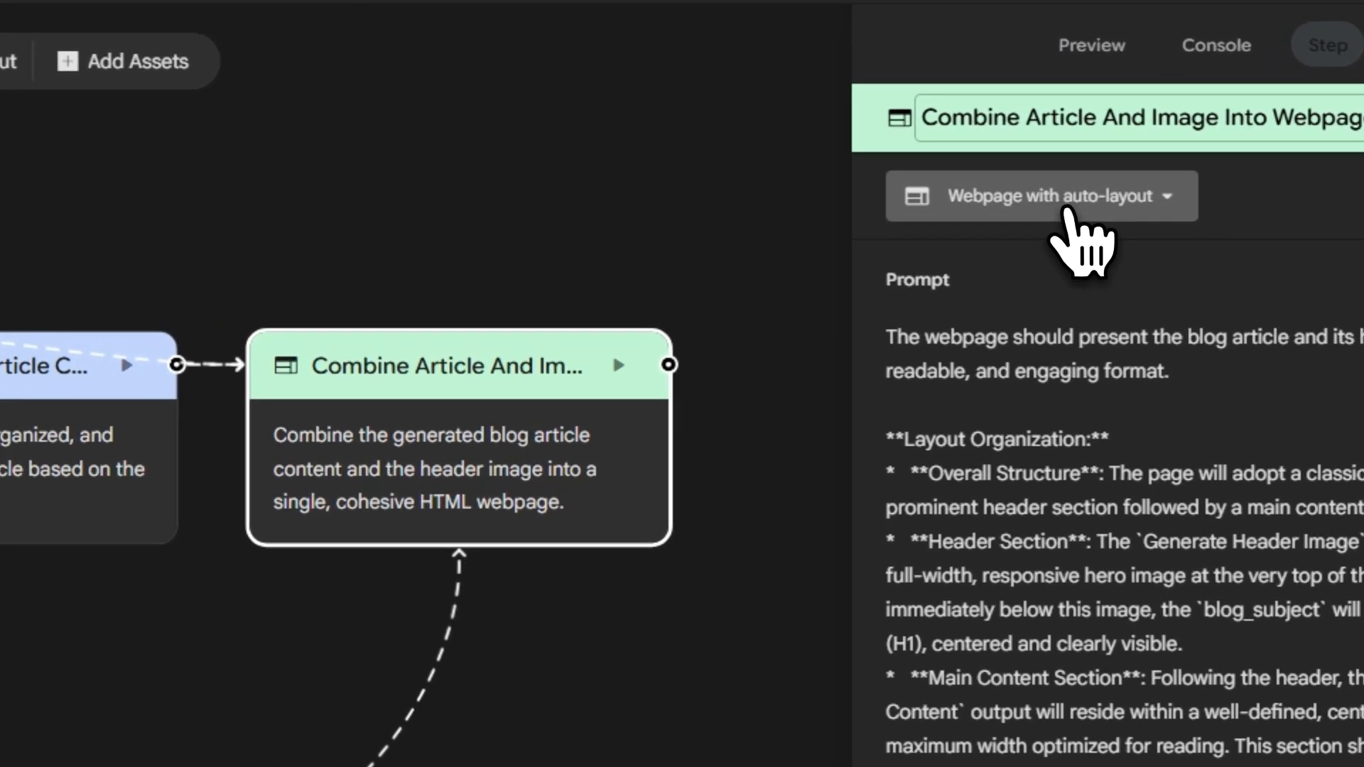
# Choose Webpage with auto-layout as the output format of the step that combines the article and image
pyautogui.click(1066, 202)
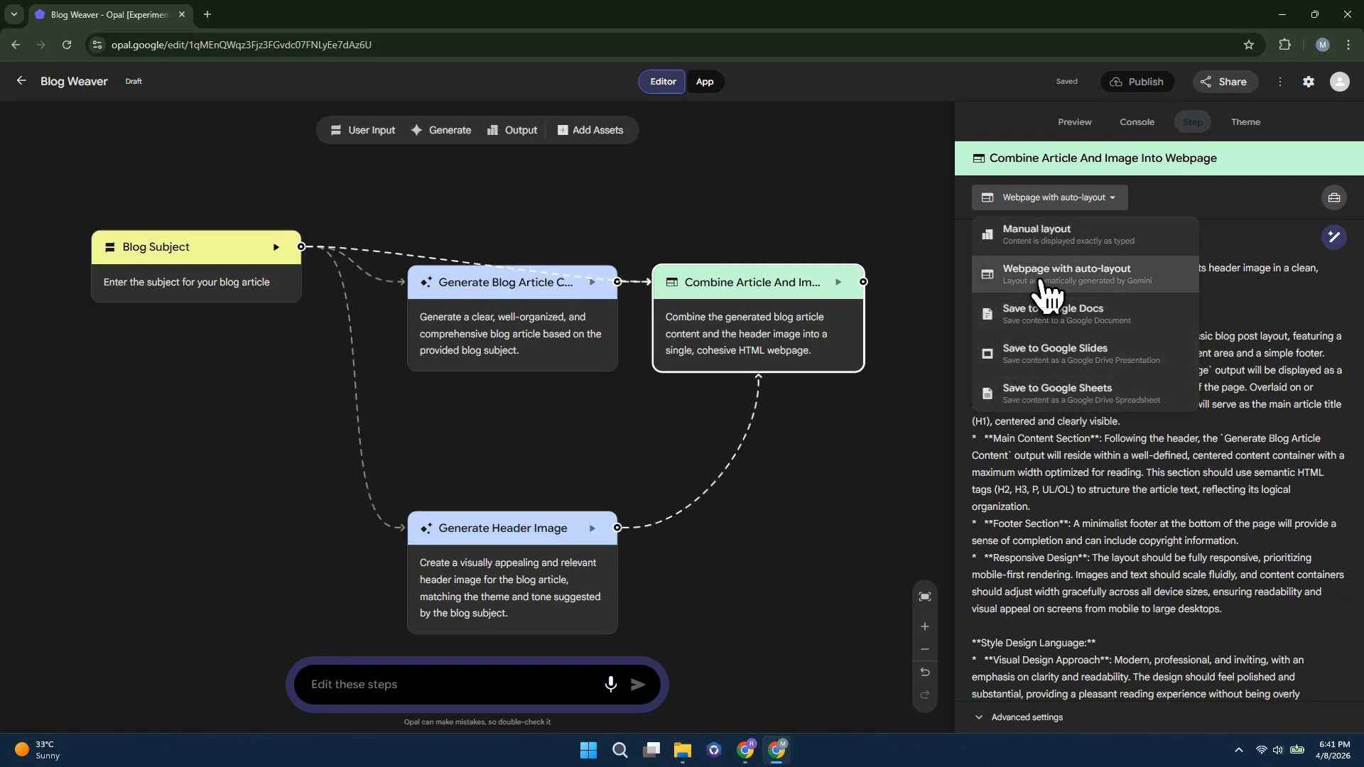
pyautogui.click(1040, 277)
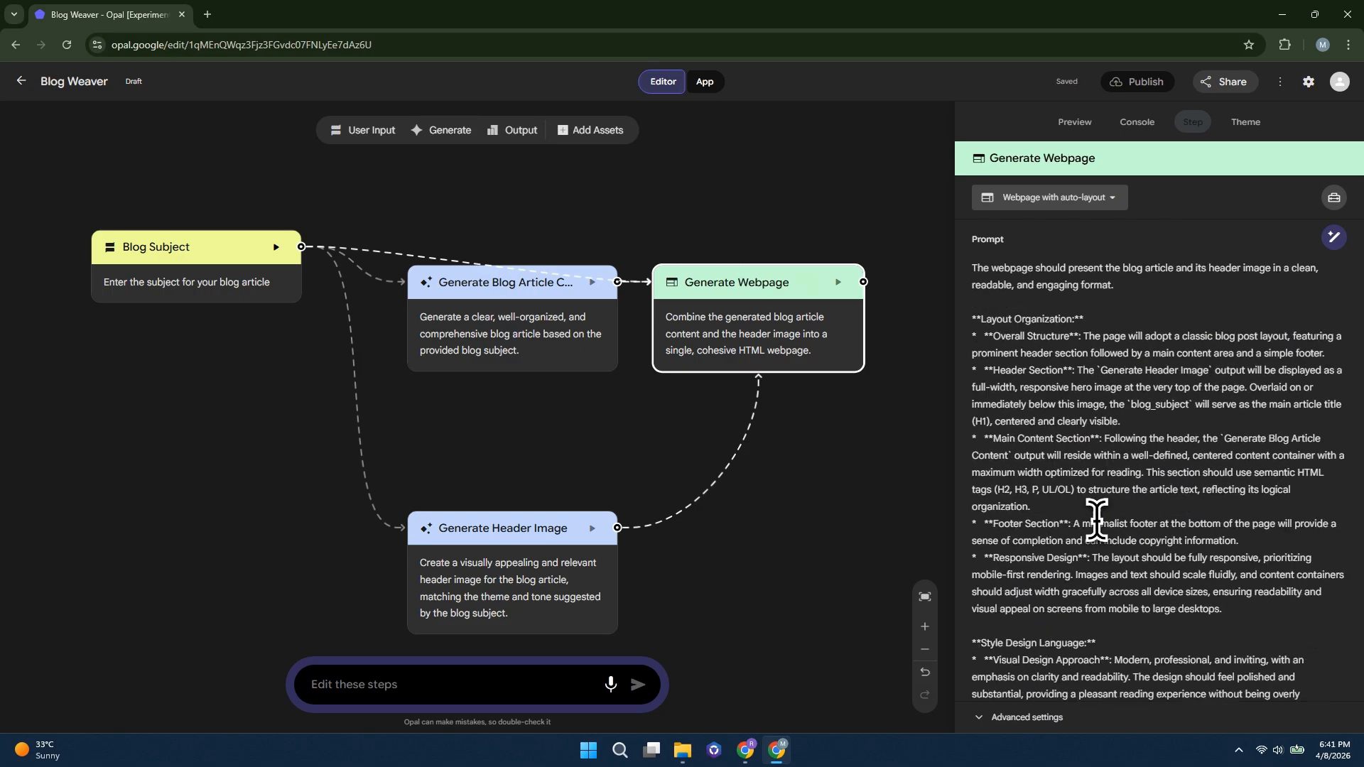
# Rename the app to Tutobot Blog in its preview
pyautogui.click(1071, 124)
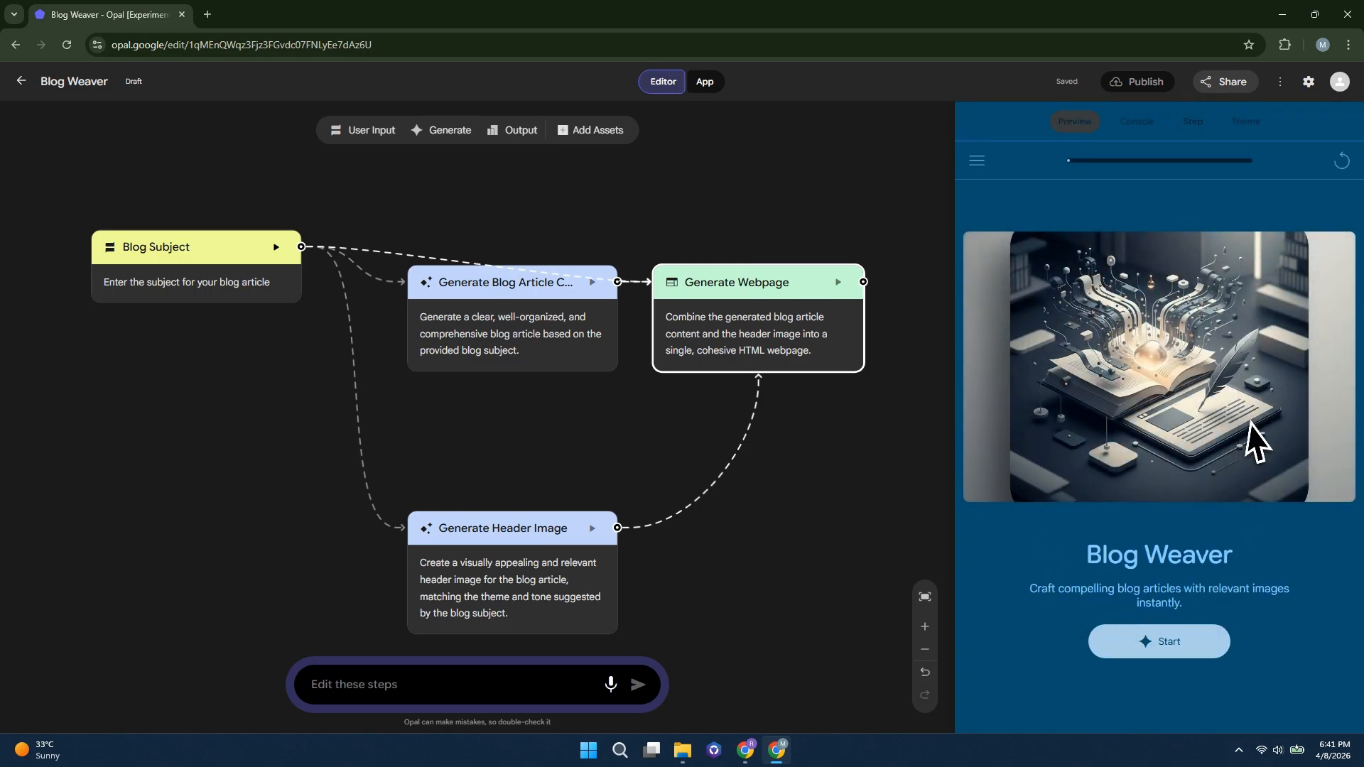
pyautogui.click(1128, 560)
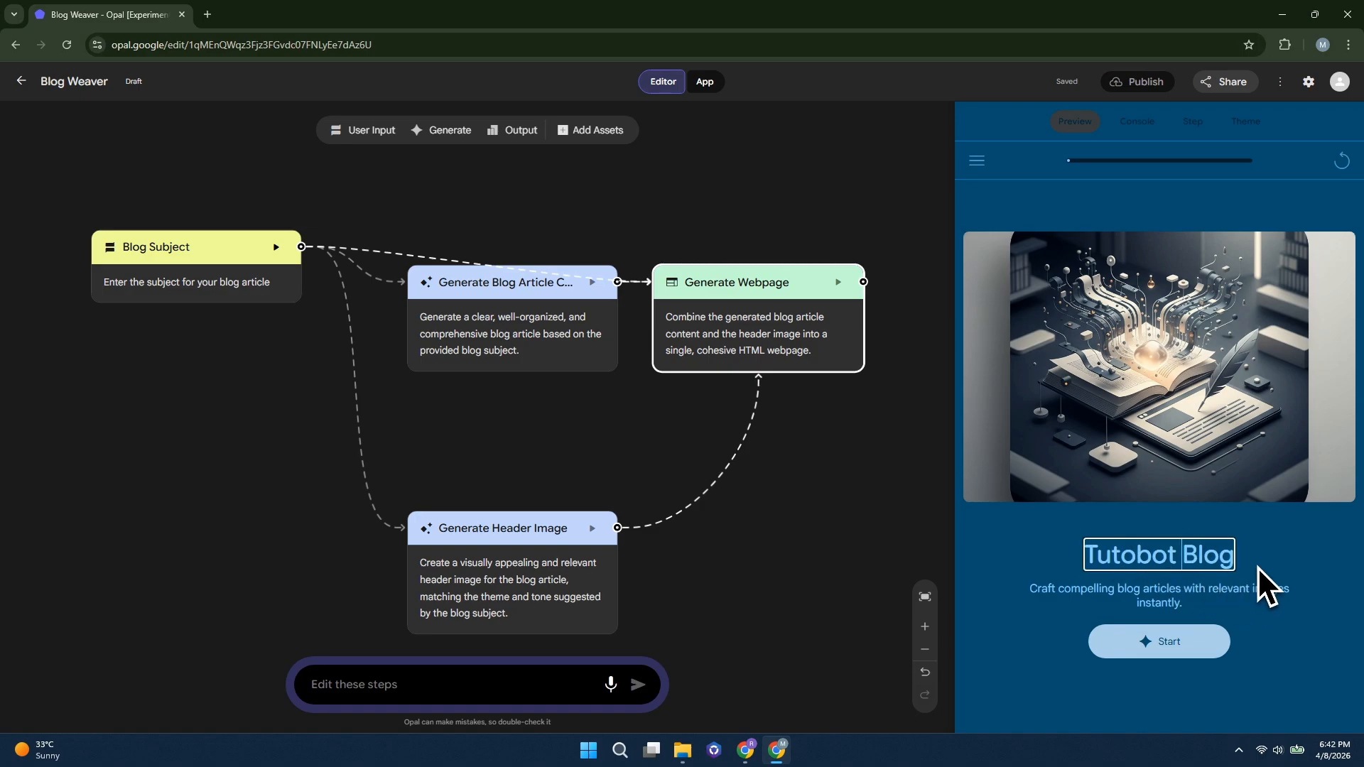
pyautogui.click(1263, 588)
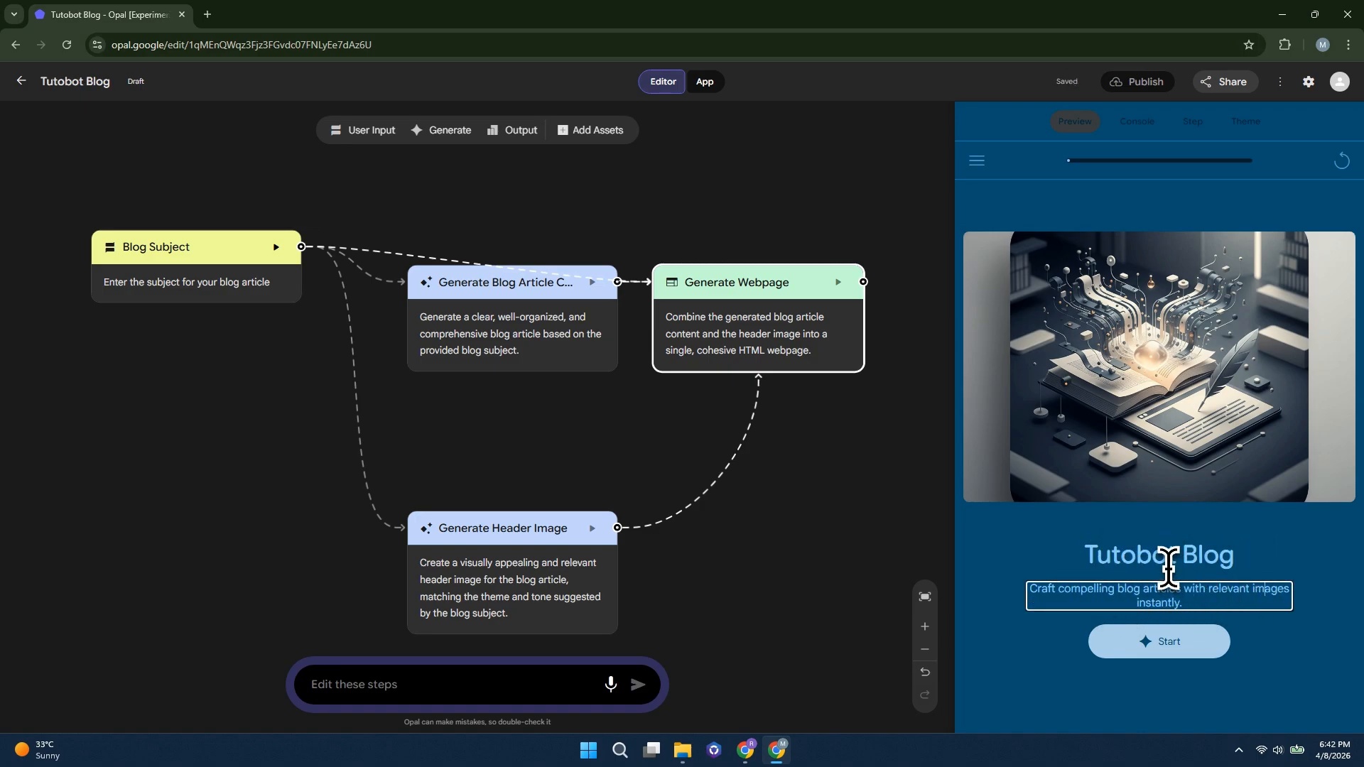
# Run the app with the subject "Analyze if current market conditions suggest a bubble by examining key metrics, recent movements, and the factors influencing asset pricing."
pyautogui.click(1165, 643)
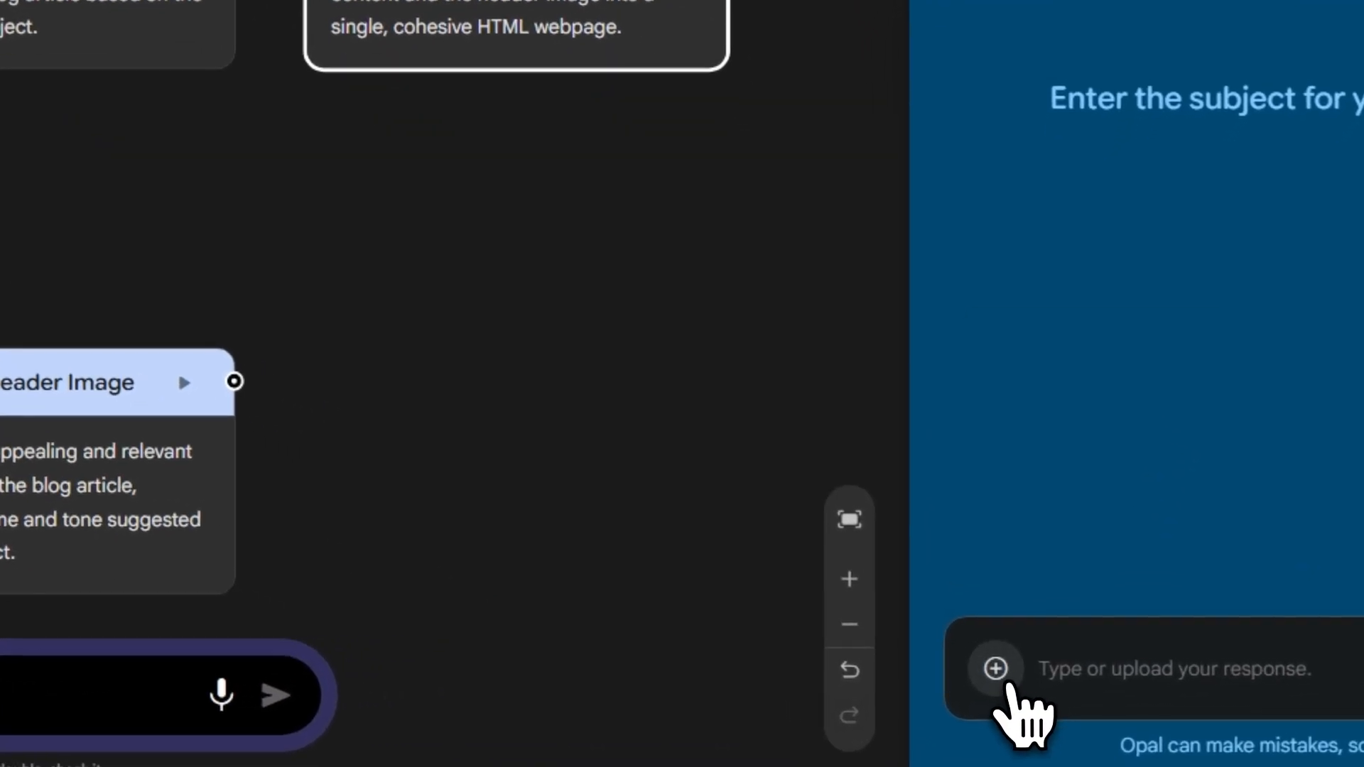
pyautogui.click(1003, 679)
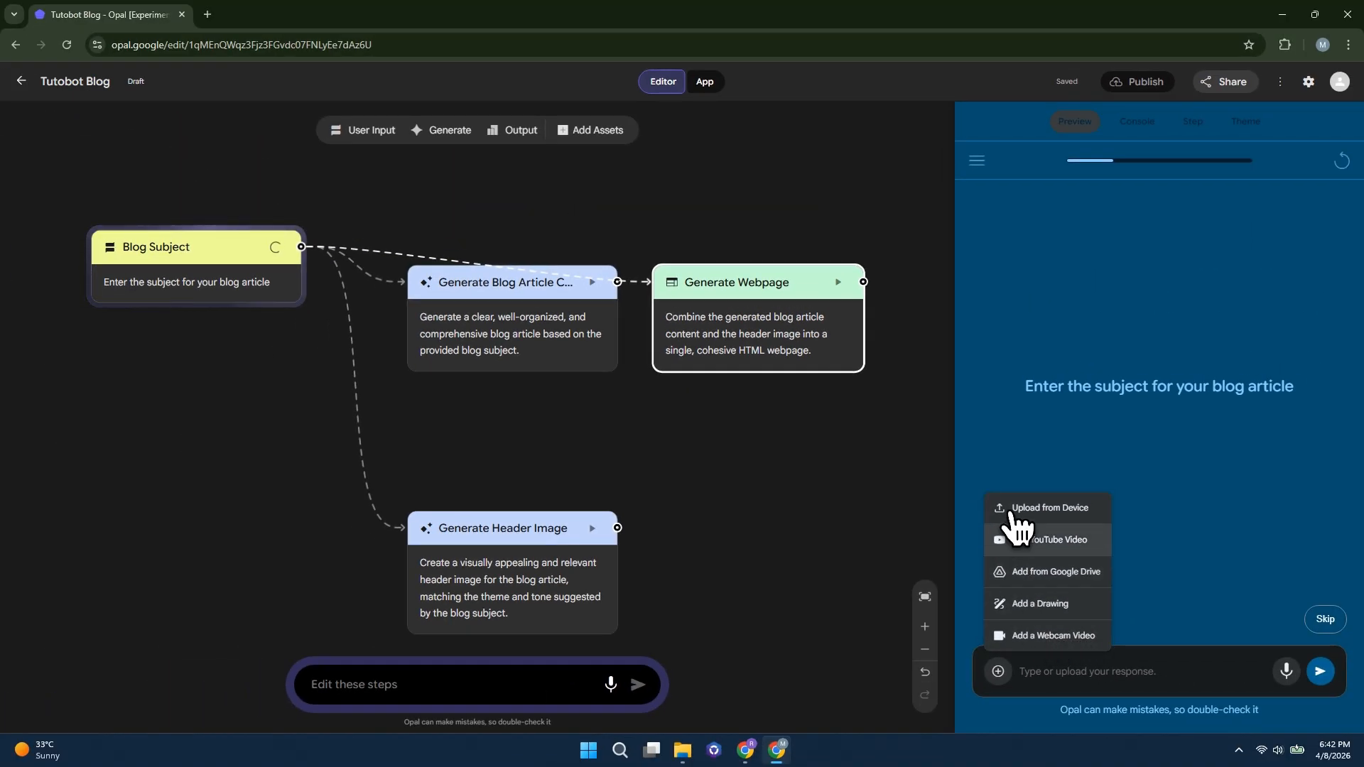
pyautogui.click(1108, 500)
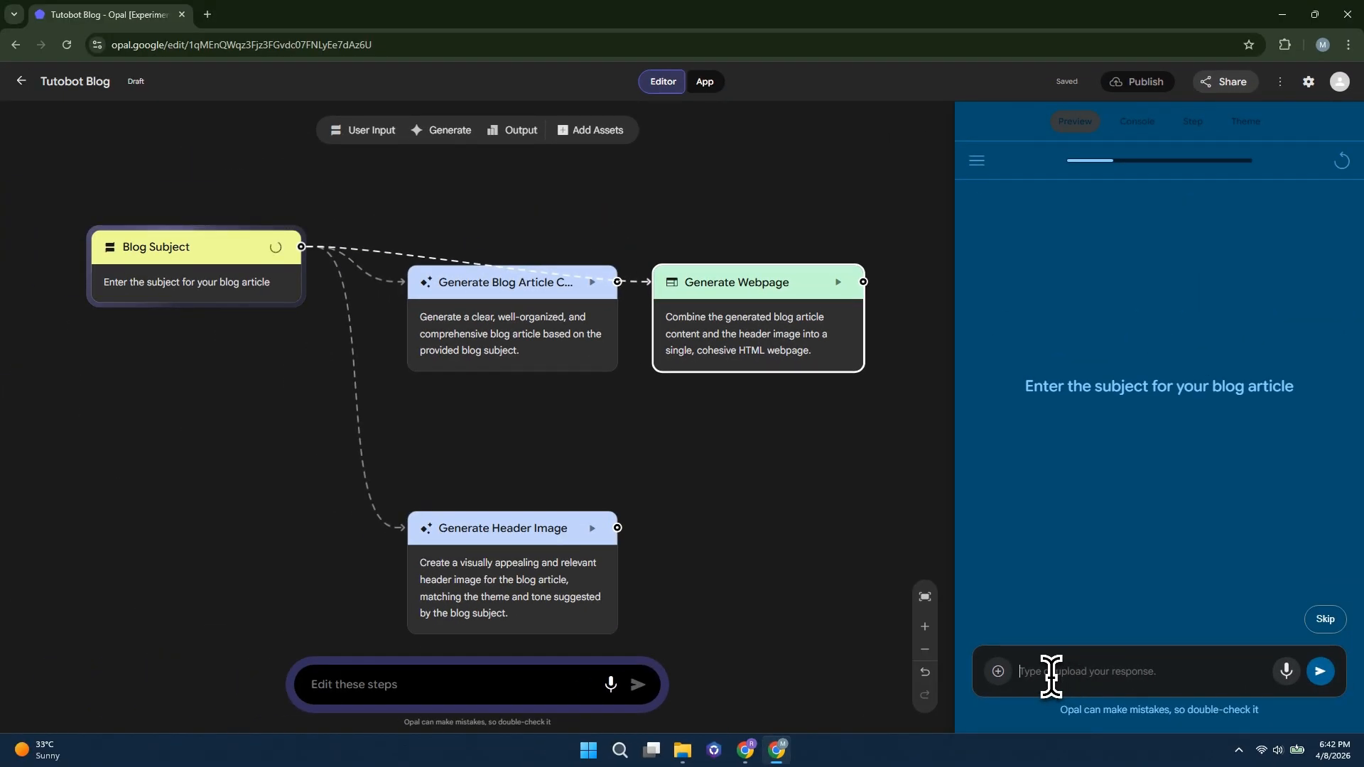
pyautogui.click(783, 679)
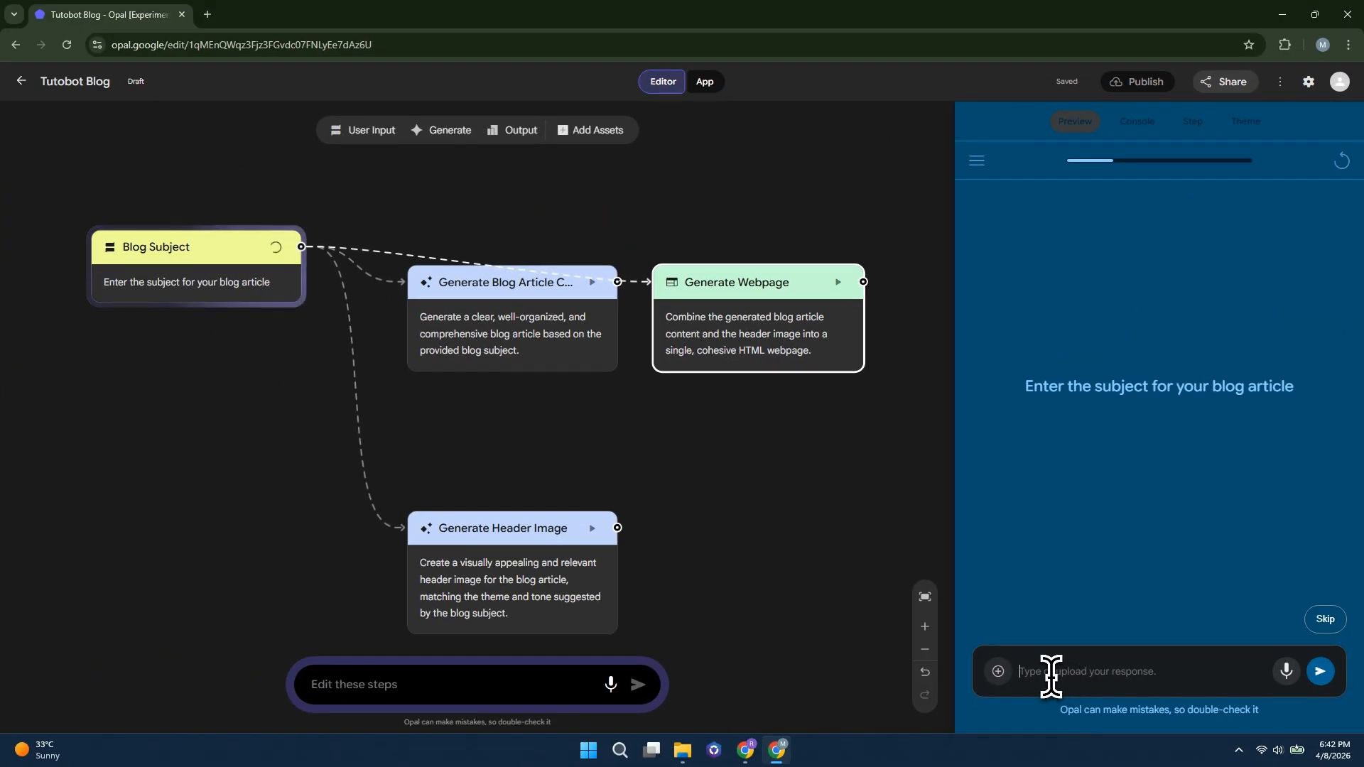
pyautogui.write('Analyze if current market conditions suggest a bubble by examining key metrics, recent movements, and factors influencing asset pricing.')
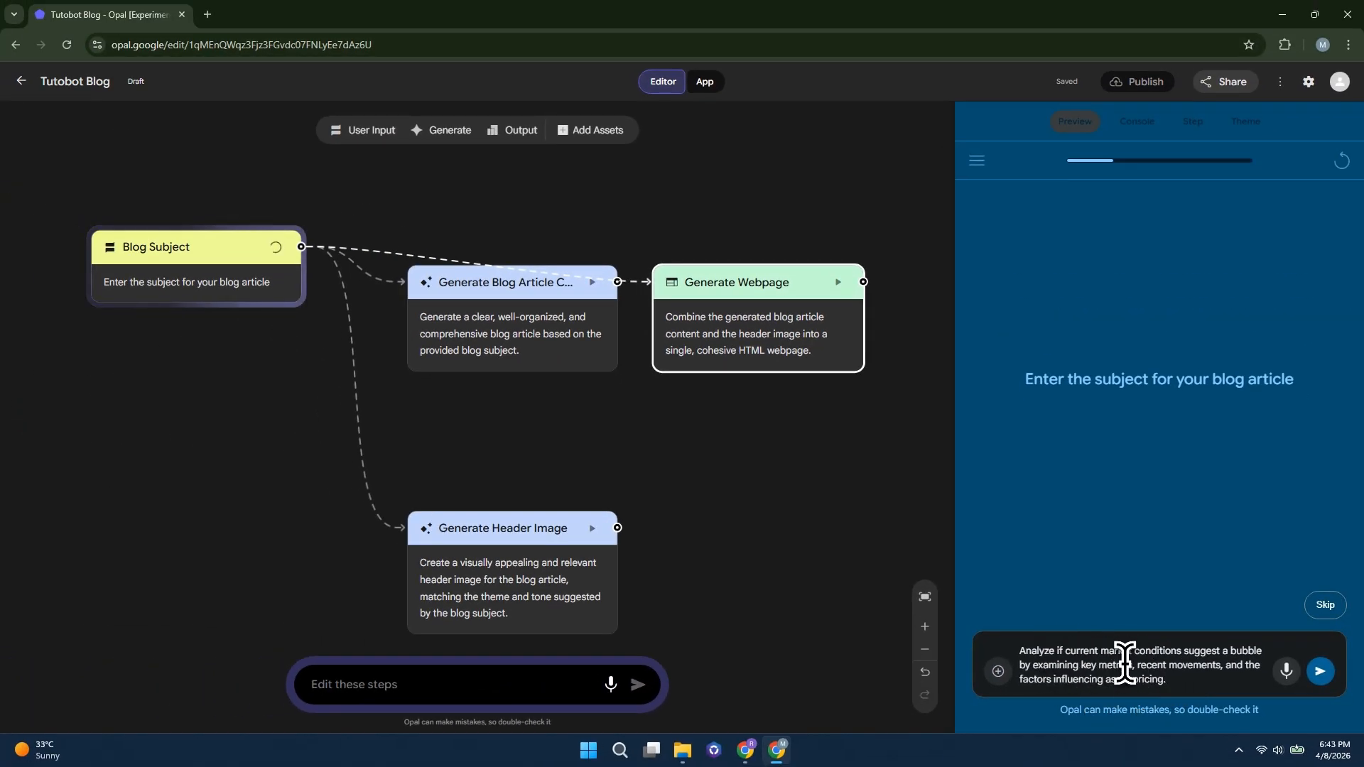
pyautogui.click(1321, 674)
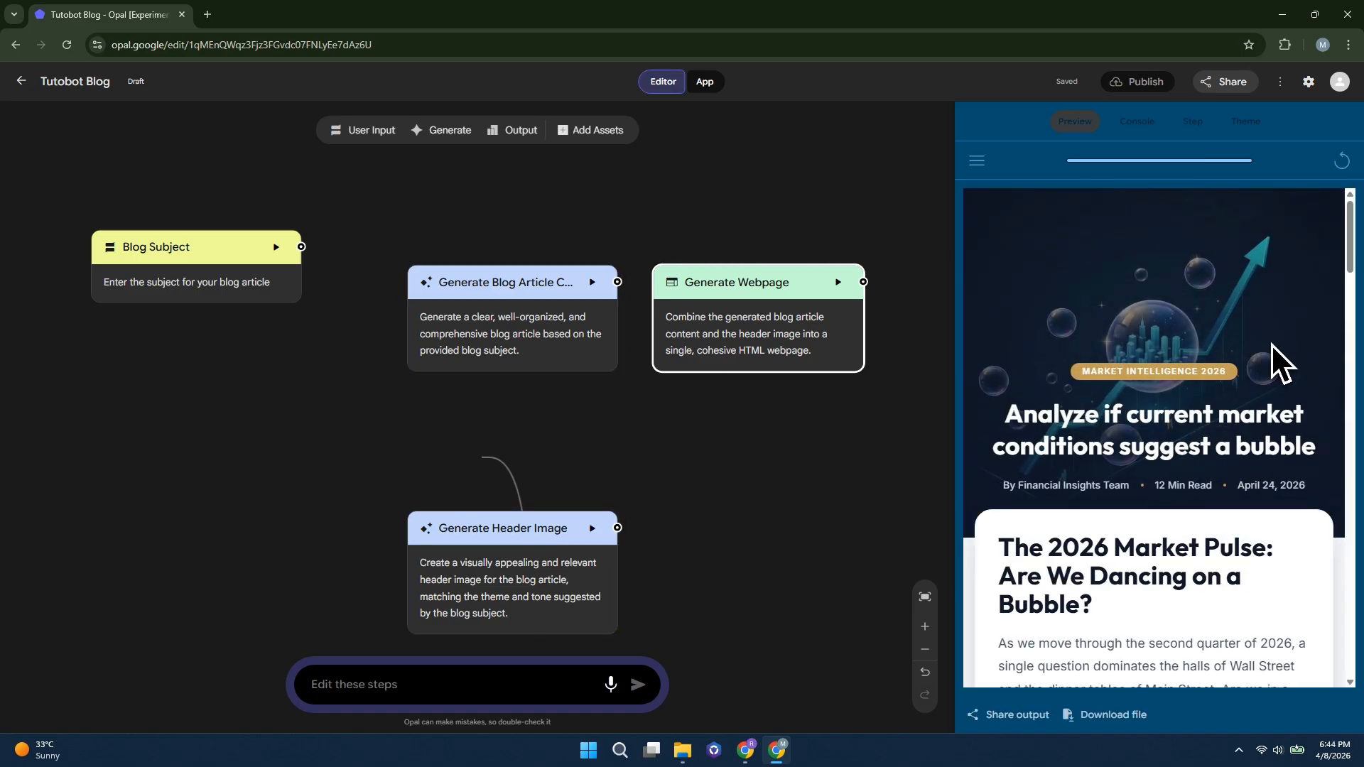
# Read through the generated blog webpage in the preview, from its header image and introduction to the verdict and investor tips
pyautogui.scroll(-3, 1272, 343)
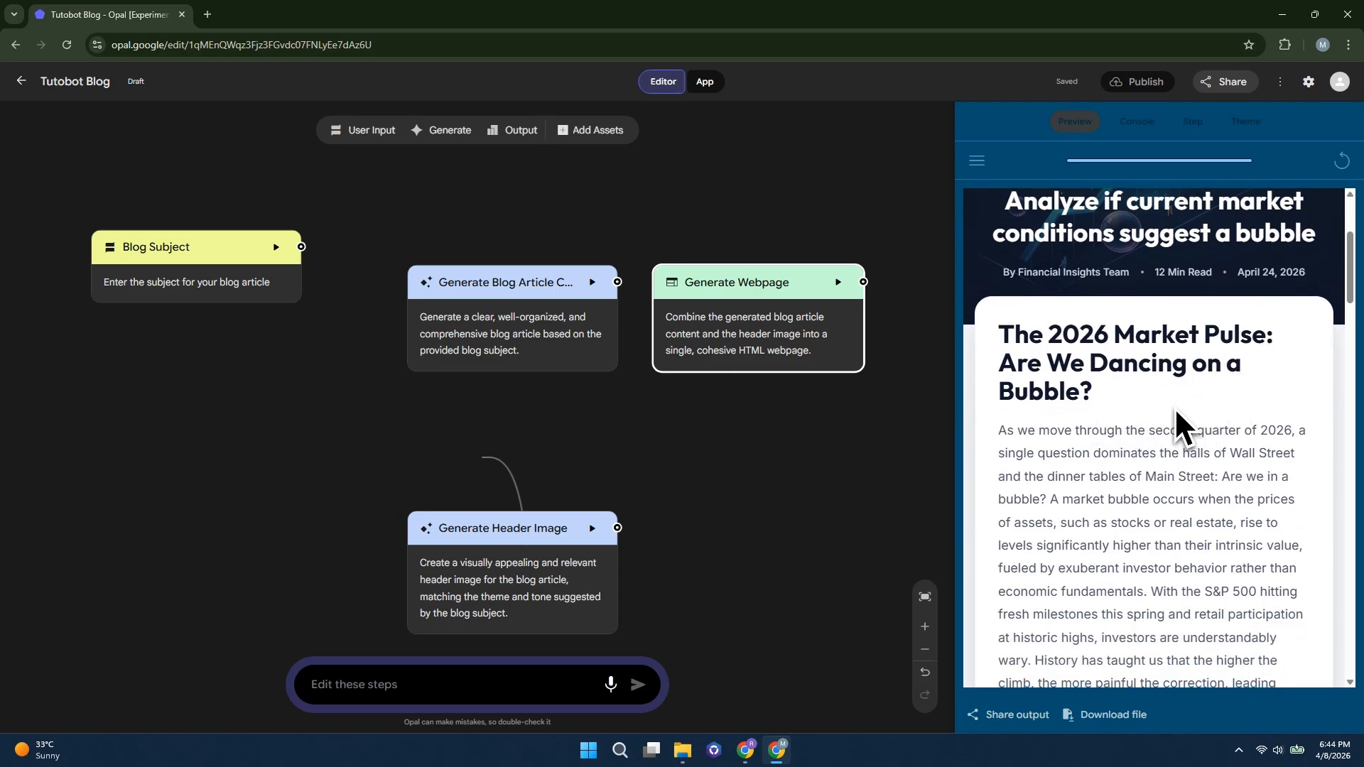
pyautogui.scroll(-5, 1154, 419)
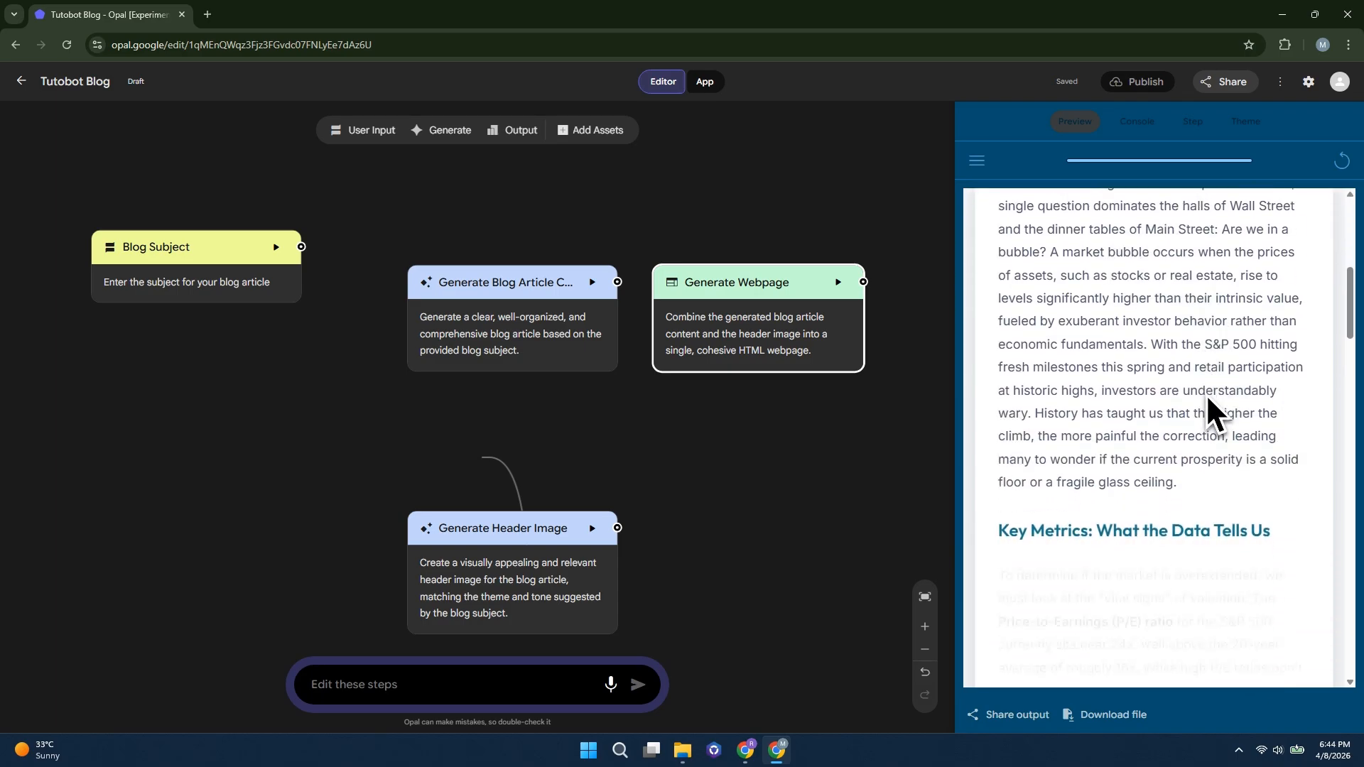
pyautogui.scroll(-3, 1161, 435)
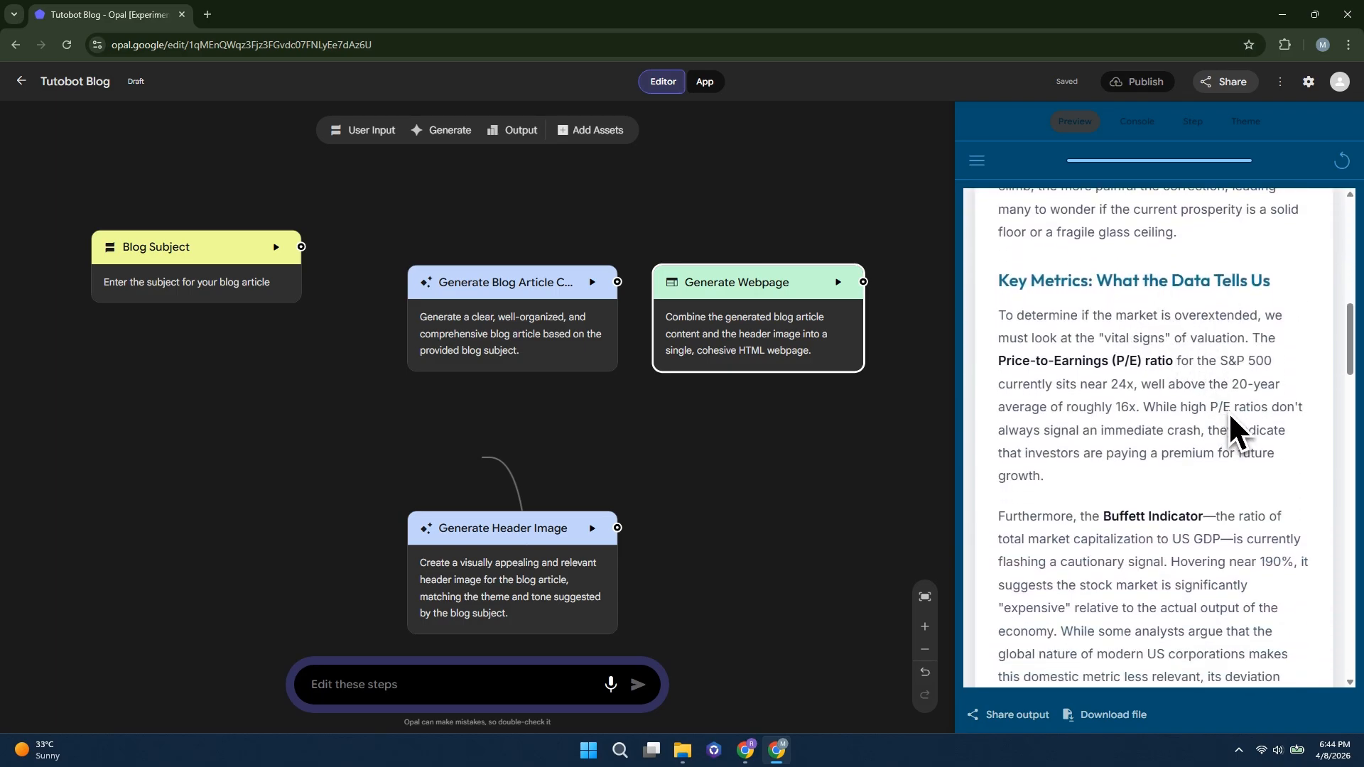
pyautogui.scroll(-5, 1218, 425)
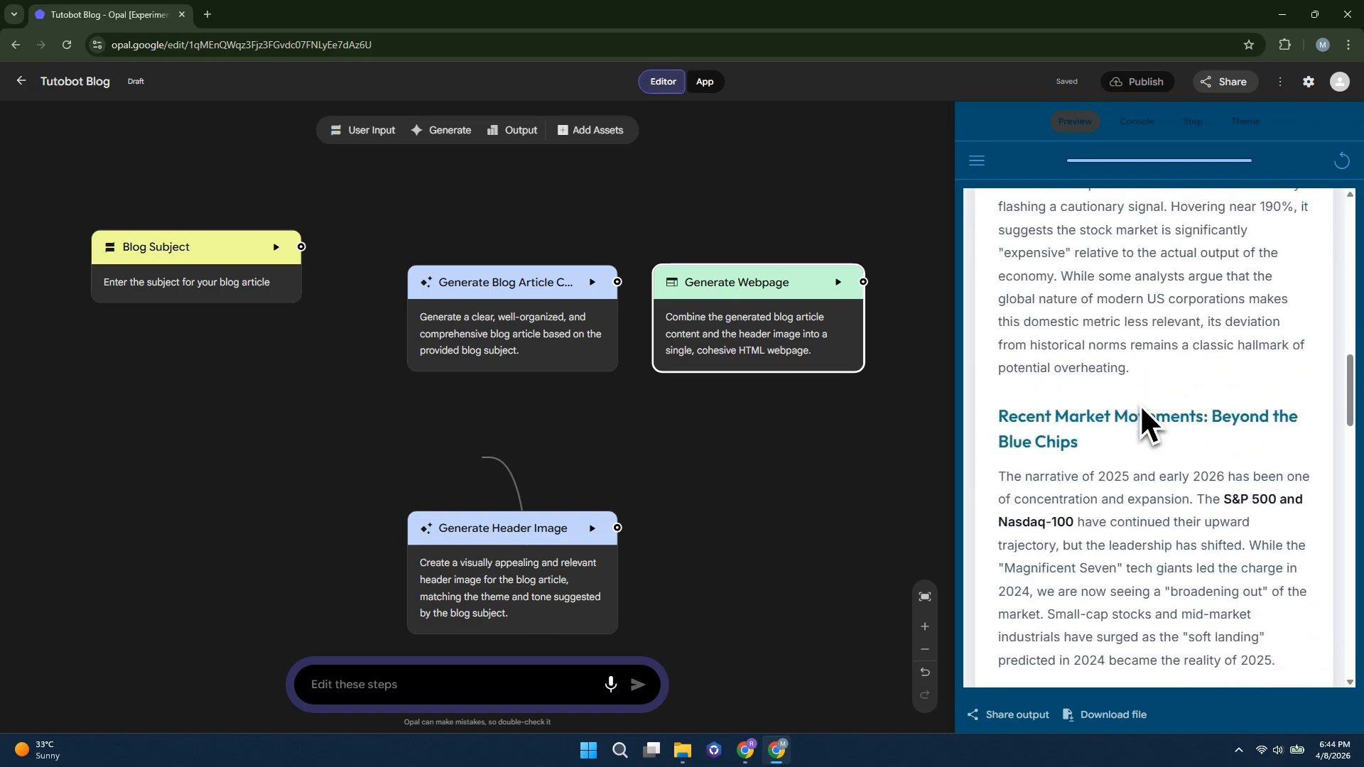
pyautogui.scroll(-8, 1144, 403)
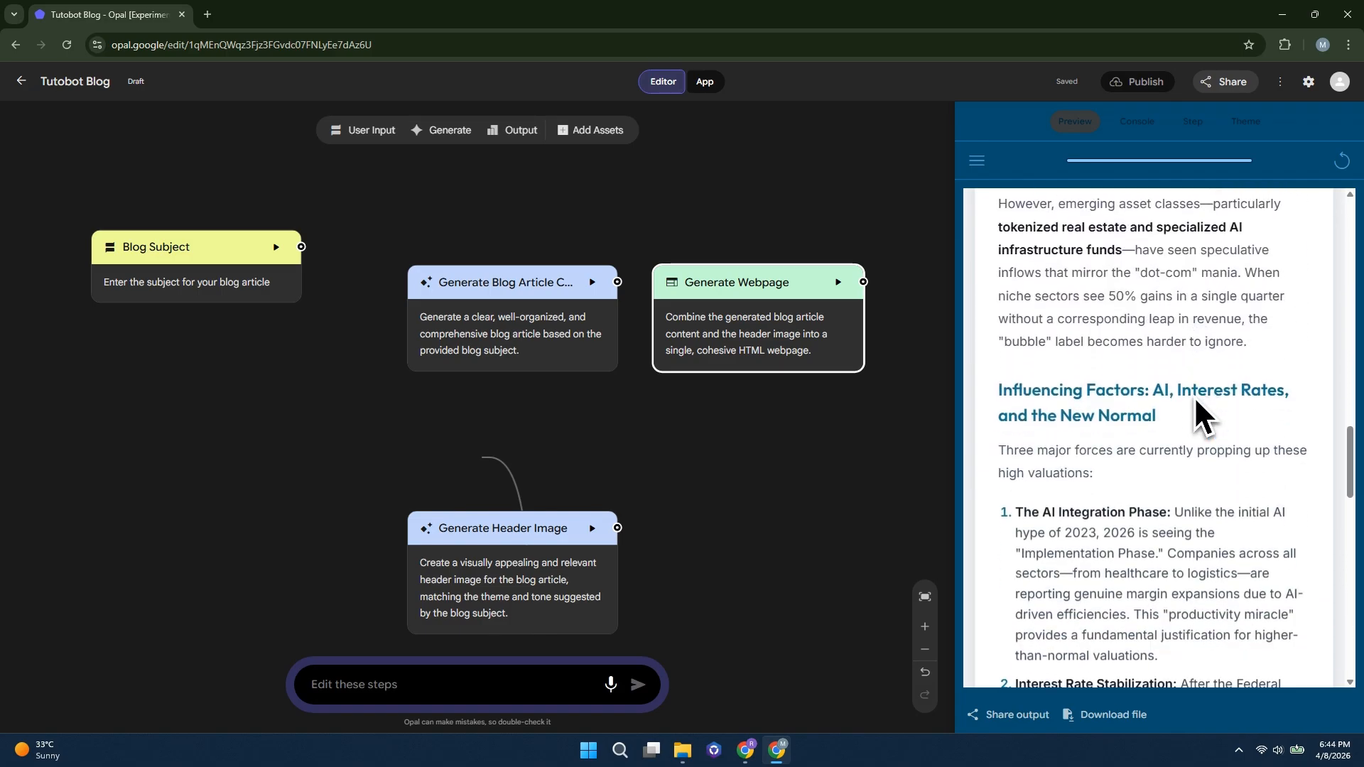
pyautogui.scroll(-2, 1235, 440)
pyautogui.scroll(10, 1127, 544)
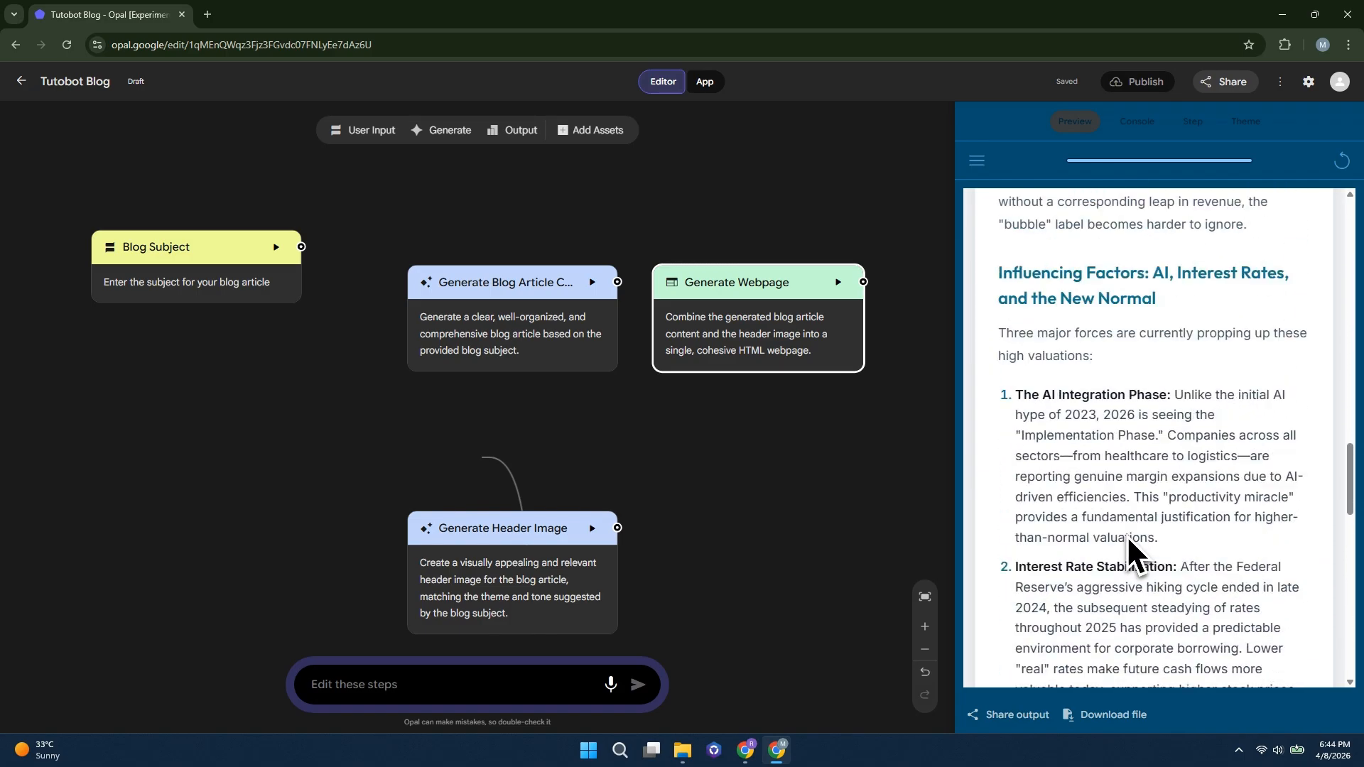
pyautogui.scroll(-12, 1126, 537)
pyautogui.scroll(-11, 1128, 540)
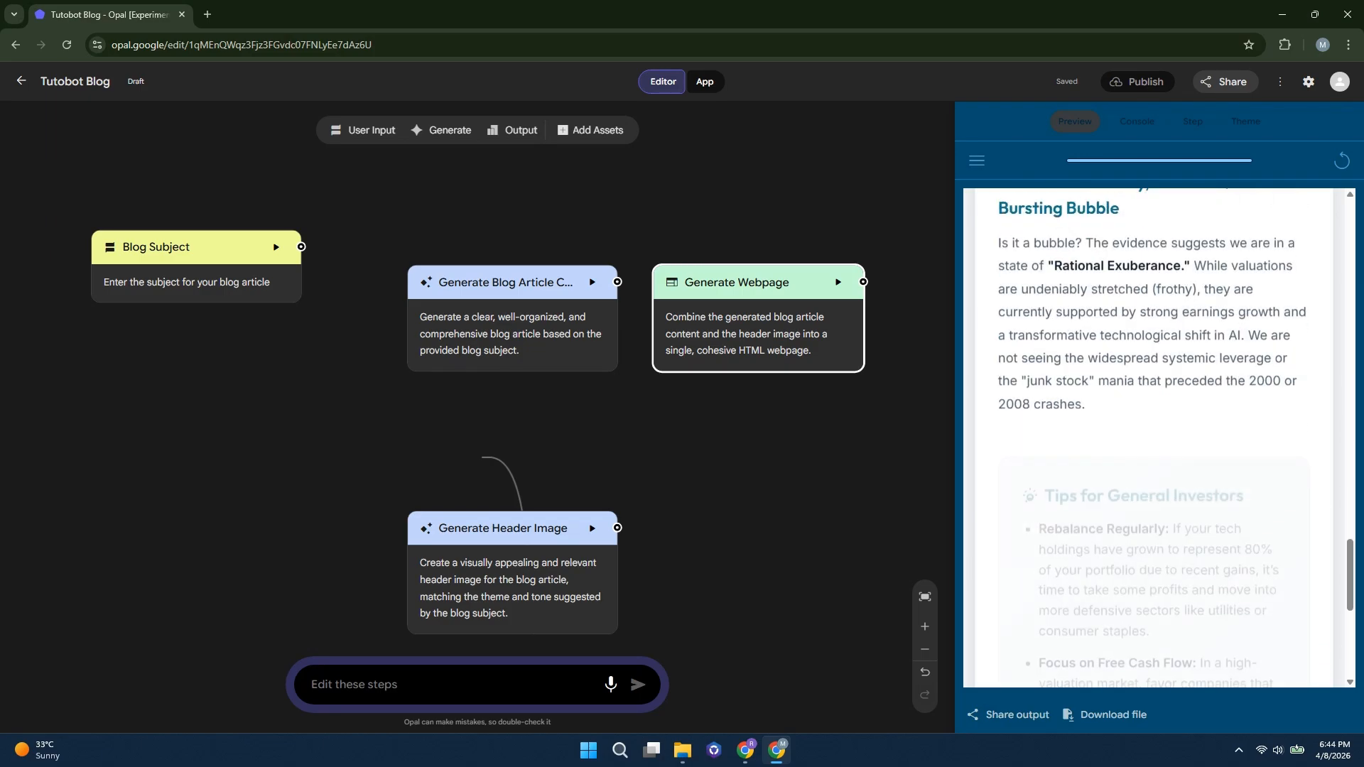
pyautogui.scroll(3, 1206, 584)
pyautogui.scroll(15, 1083, 570)
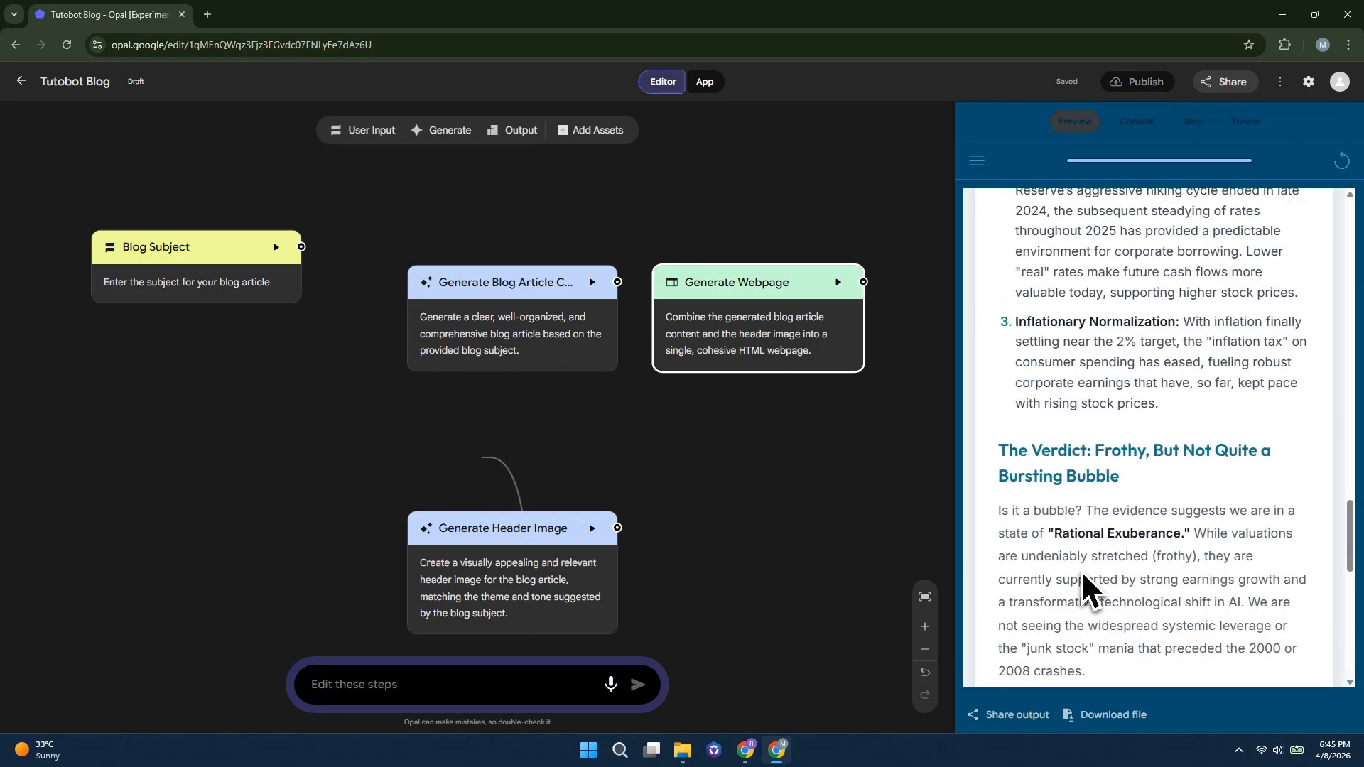
# Share the Tutobot Blog app with anyone who has the link and copy its link
pyautogui.scroll(10, 1081, 570)
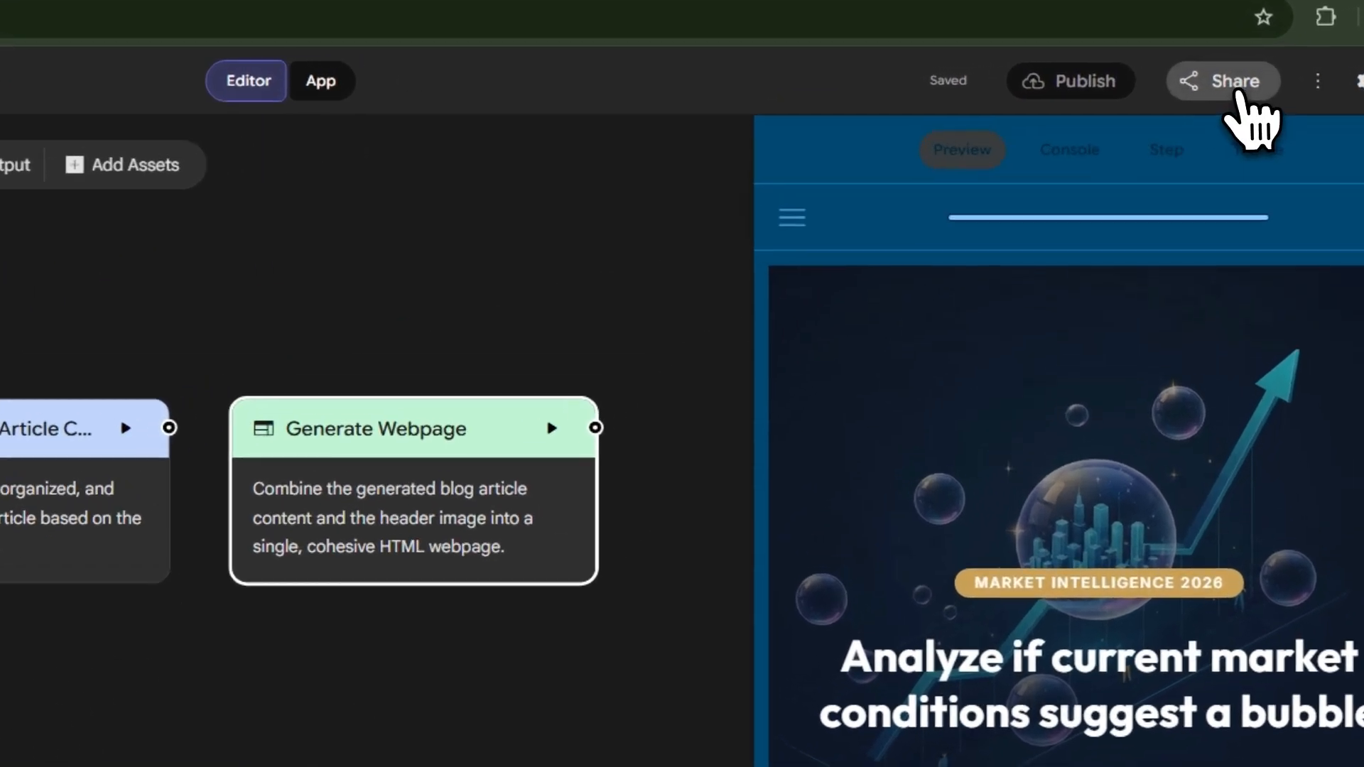
pyautogui.click(1225, 84)
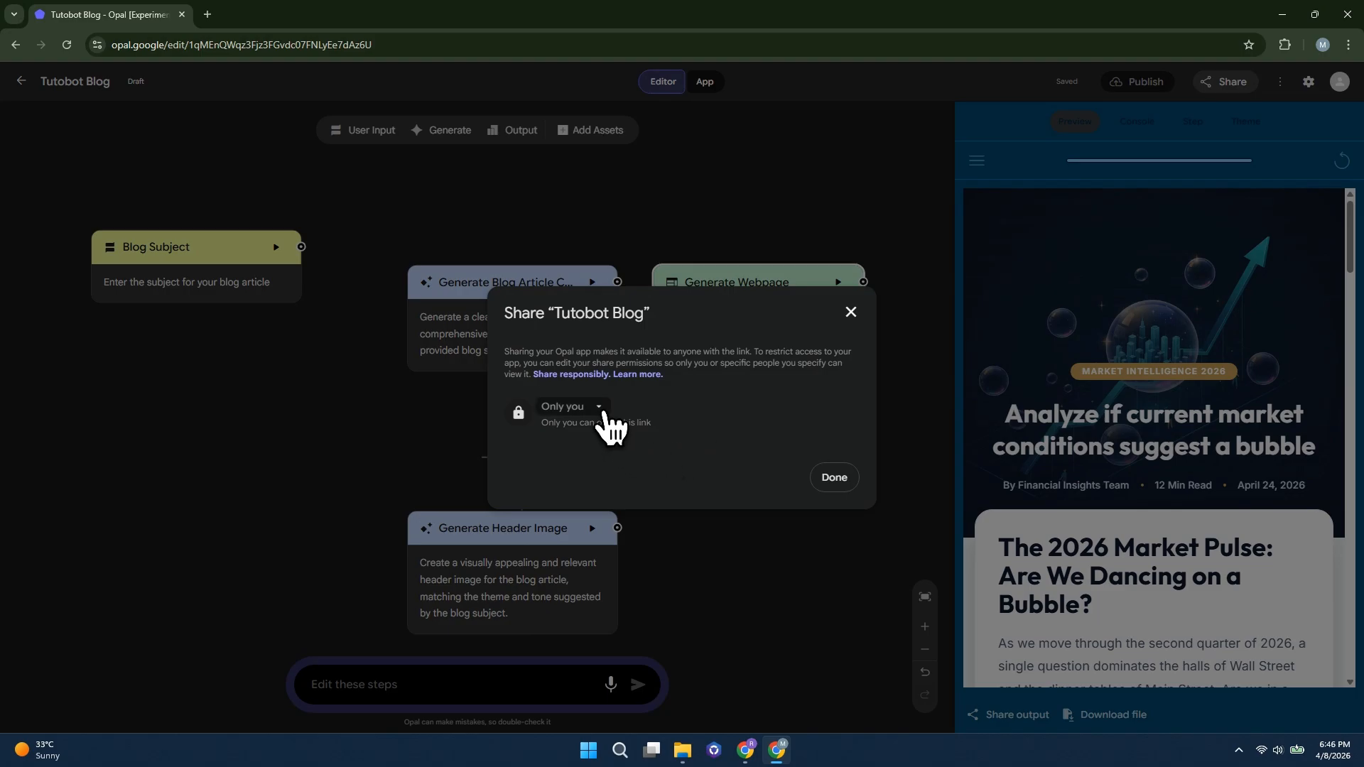
pyautogui.click(602, 412)
pyautogui.click(607, 438)
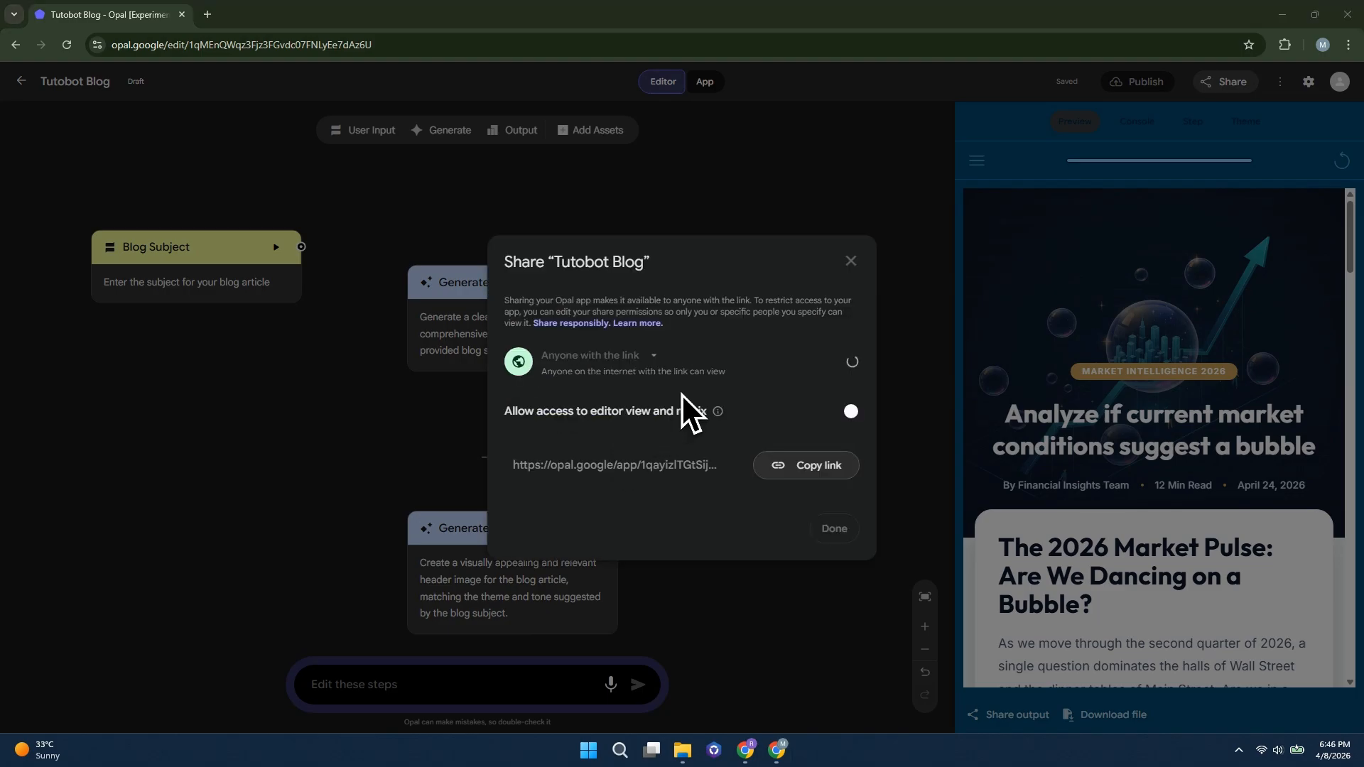
pyautogui.click(634, 464)
pyautogui.click(810, 469)
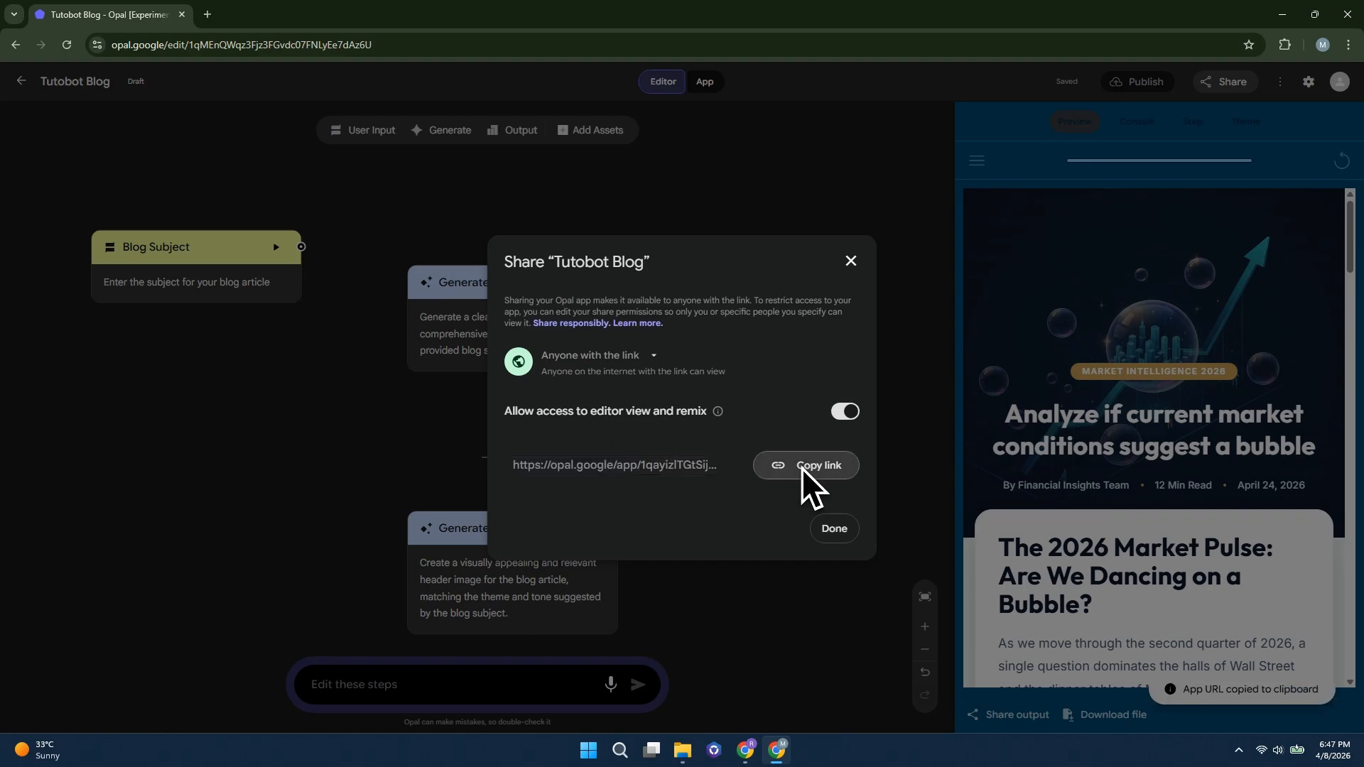
pyautogui.click(827, 529)
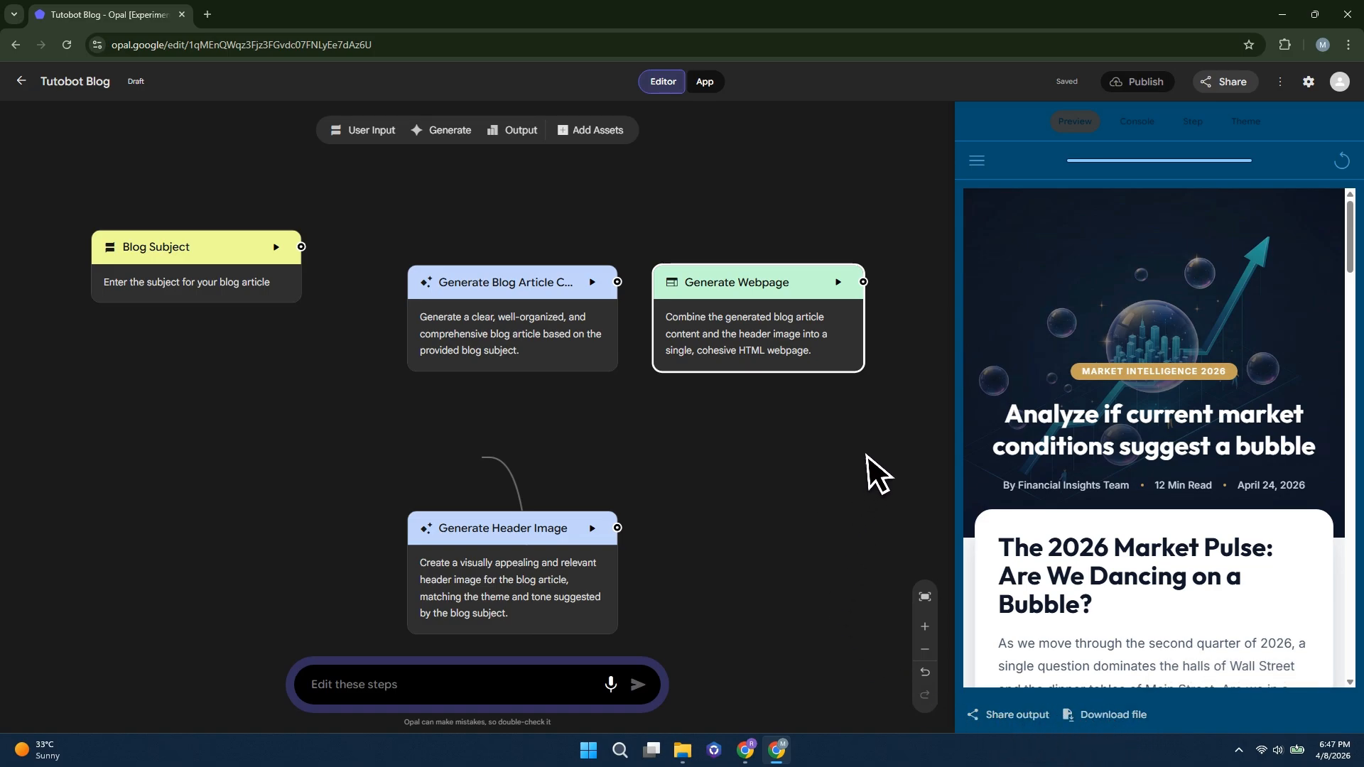
# Return to the Opal home page, browse the gallery and open the Video Marketer app
pyautogui.click(21, 81)
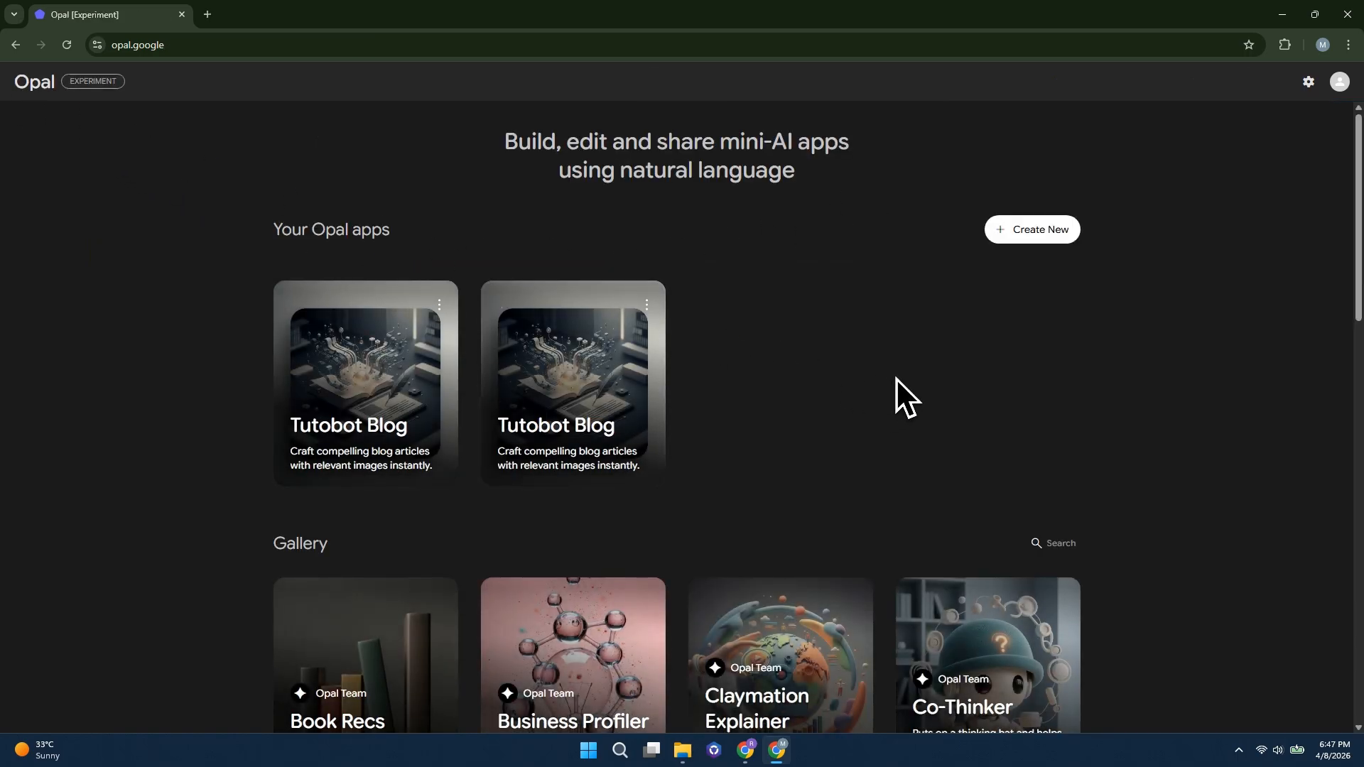
pyautogui.scroll(-5, 828, 478)
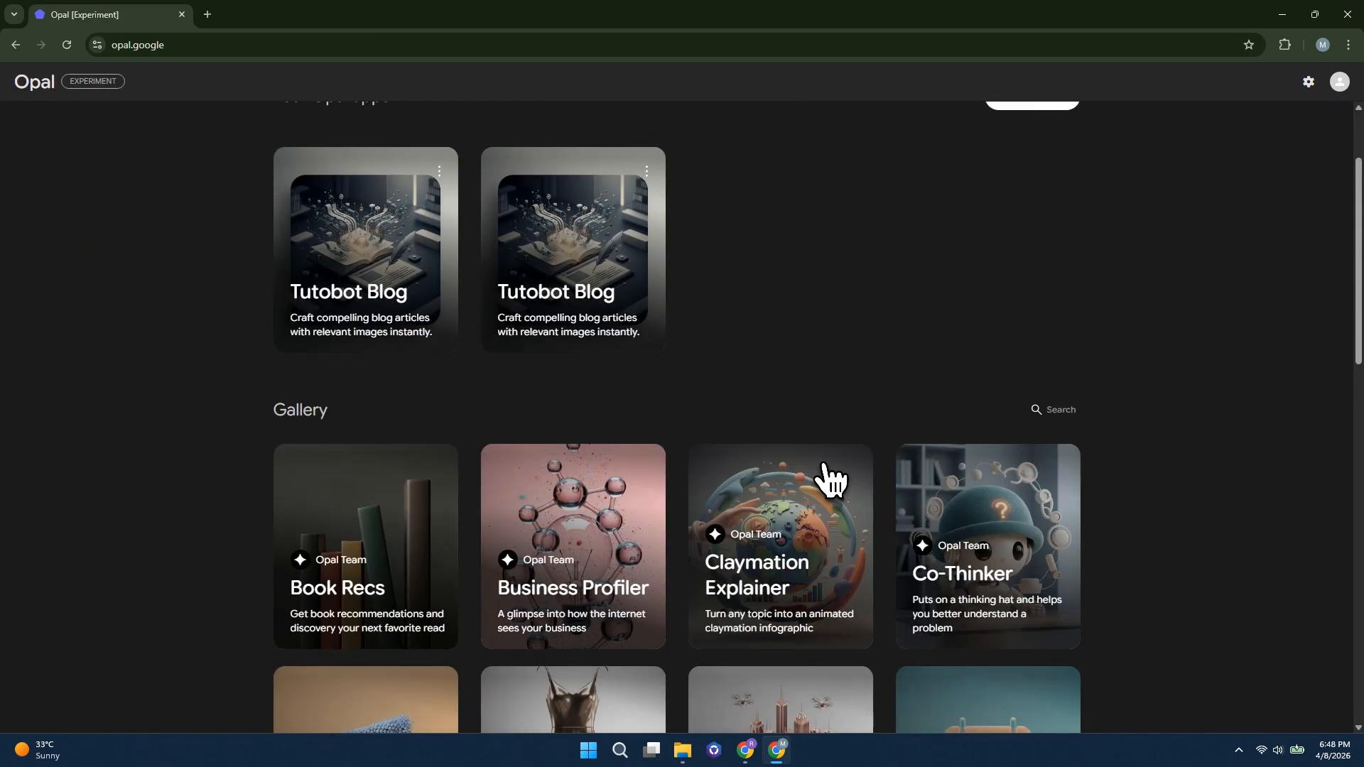
pyautogui.scroll(-11, 743, 508)
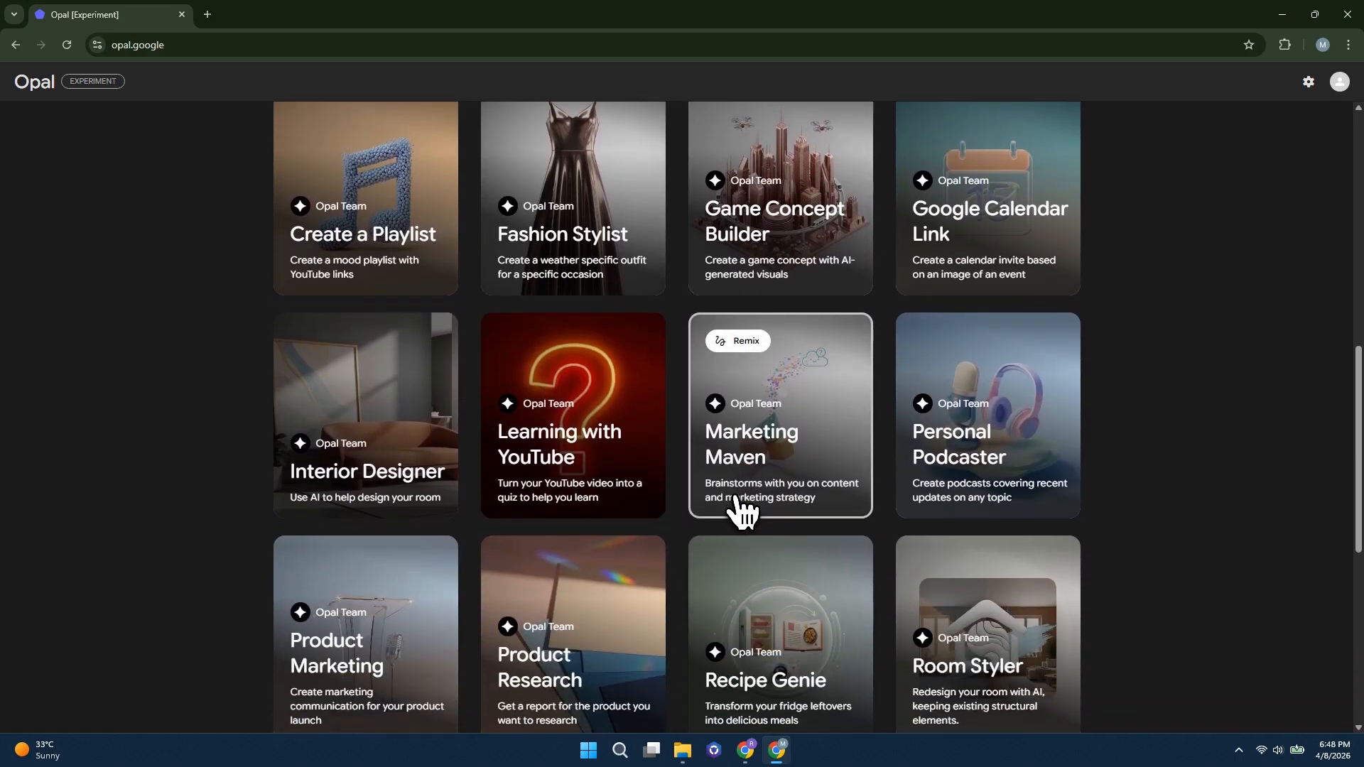
pyautogui.scroll(-1, 747, 512)
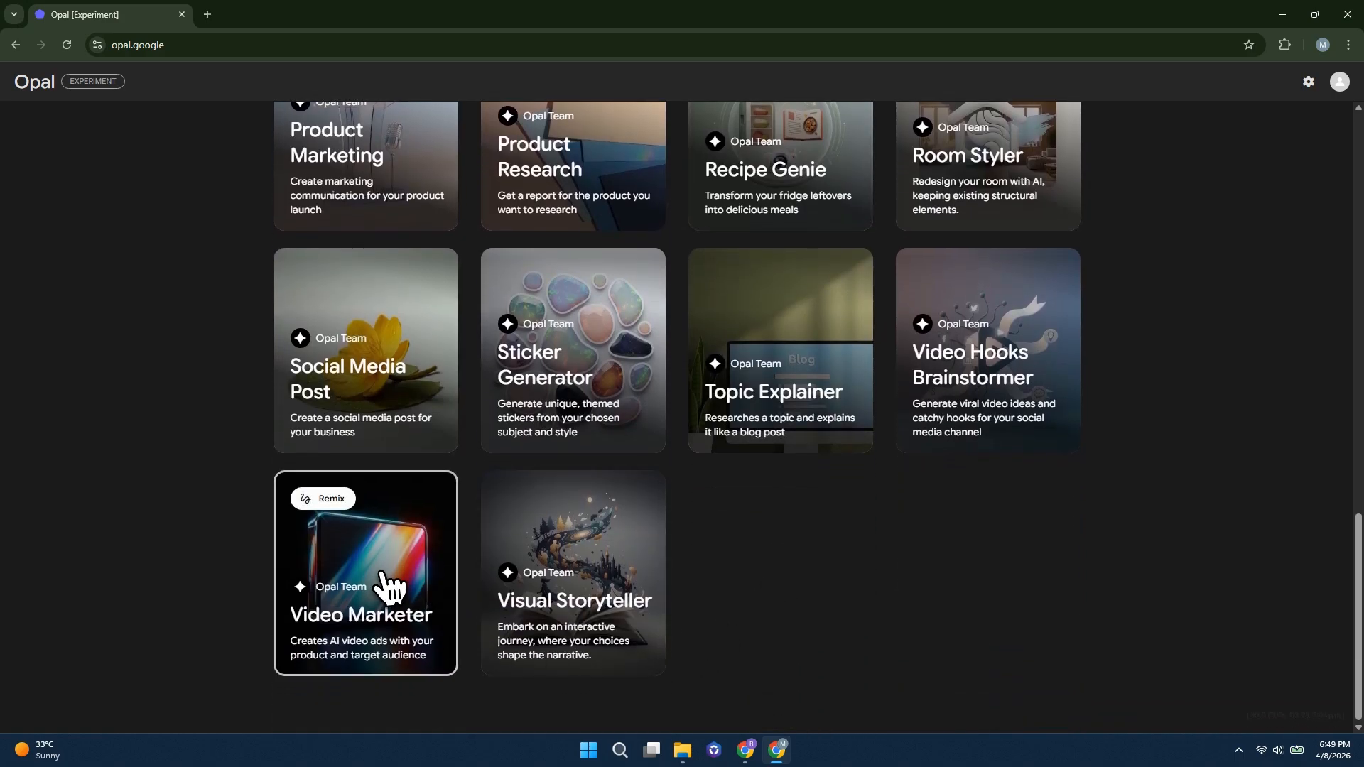
pyautogui.click(357, 587)
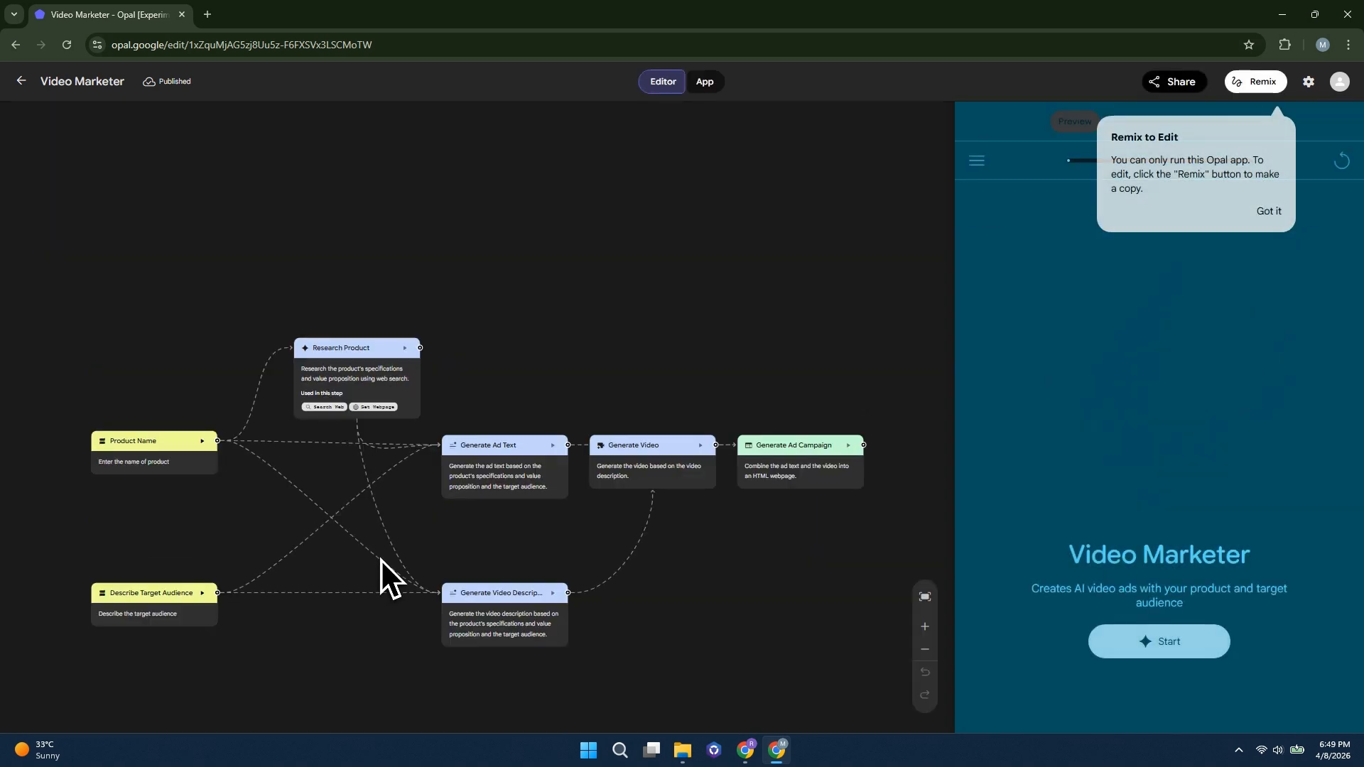
# Examine the settings of Video Marketer's Research Product, Generate Ad Text, Generate Video Description and Generate Ad Campaign steps
pyautogui.click(925, 626)
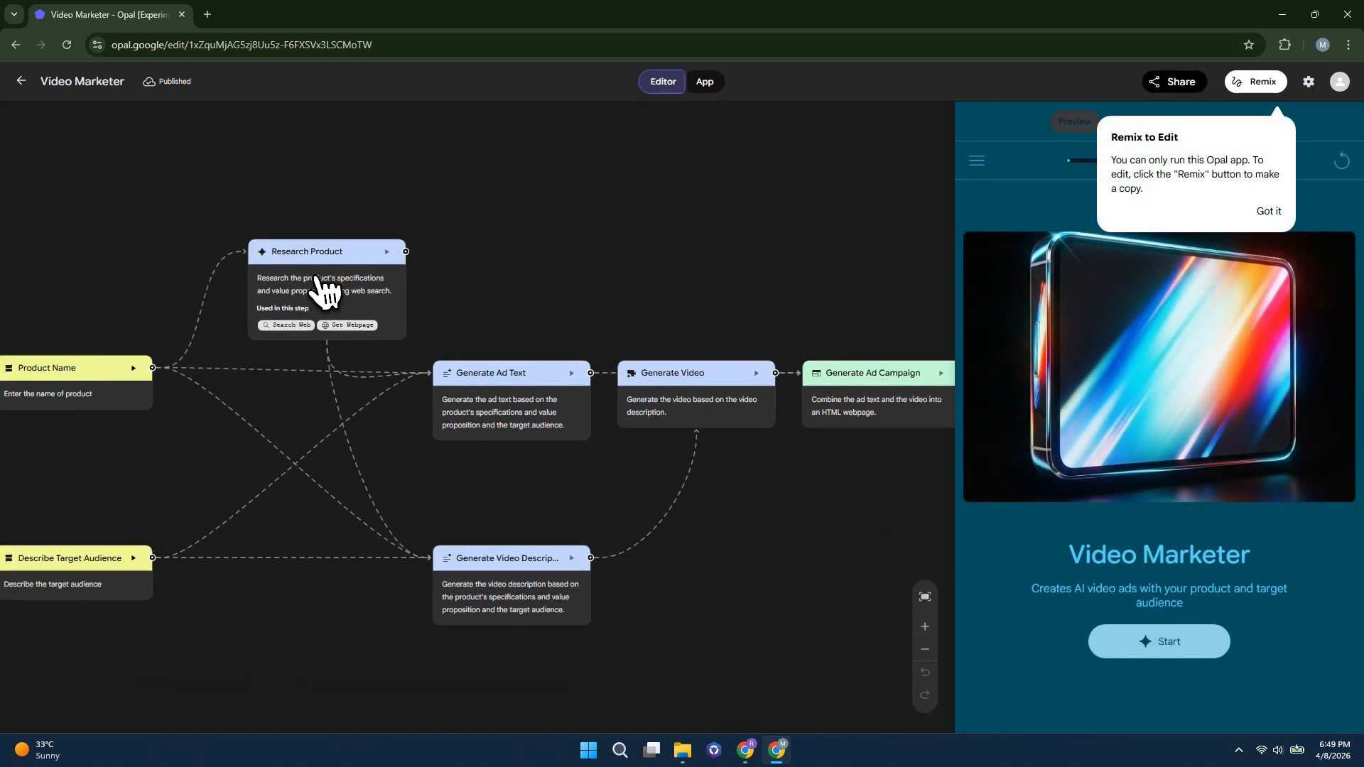
pyautogui.click(323, 284)
pyautogui.click(492, 390)
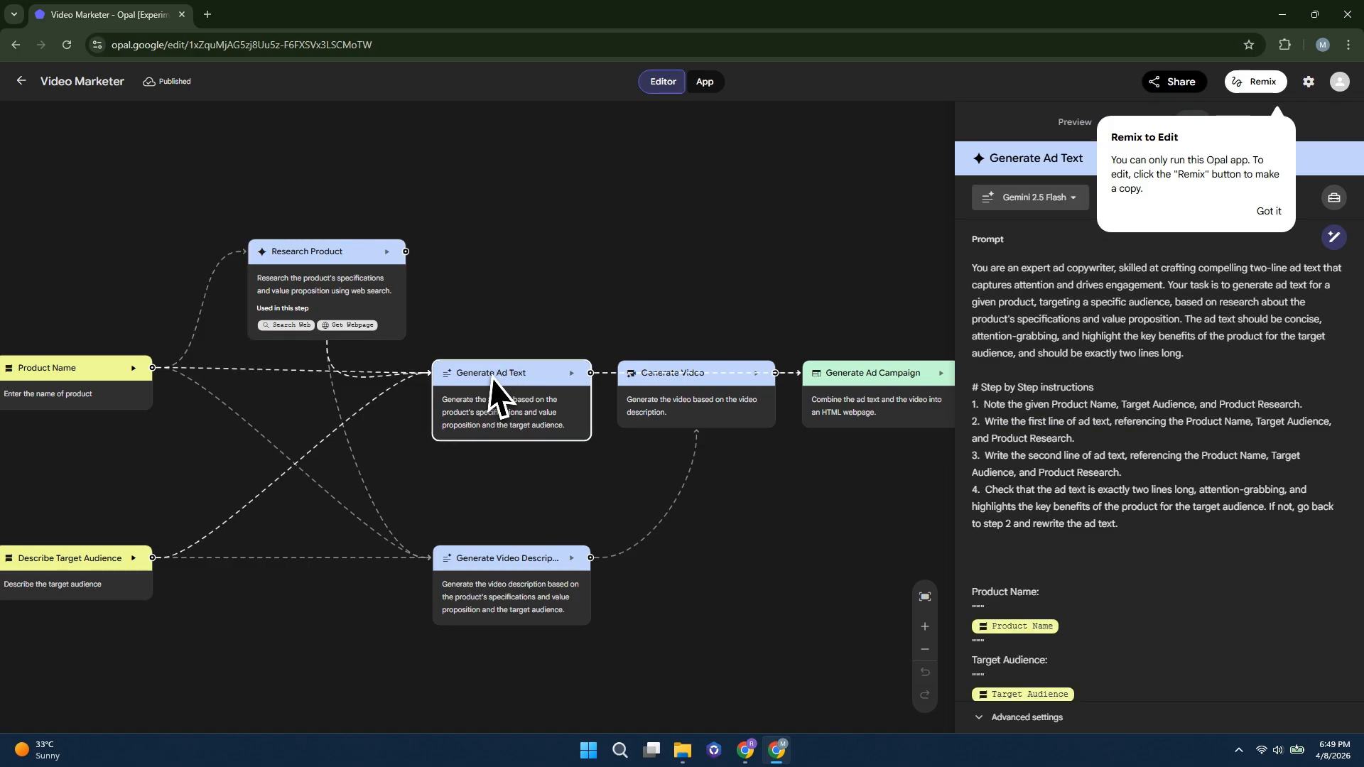
pyautogui.click(579, 561)
pyautogui.click(824, 399)
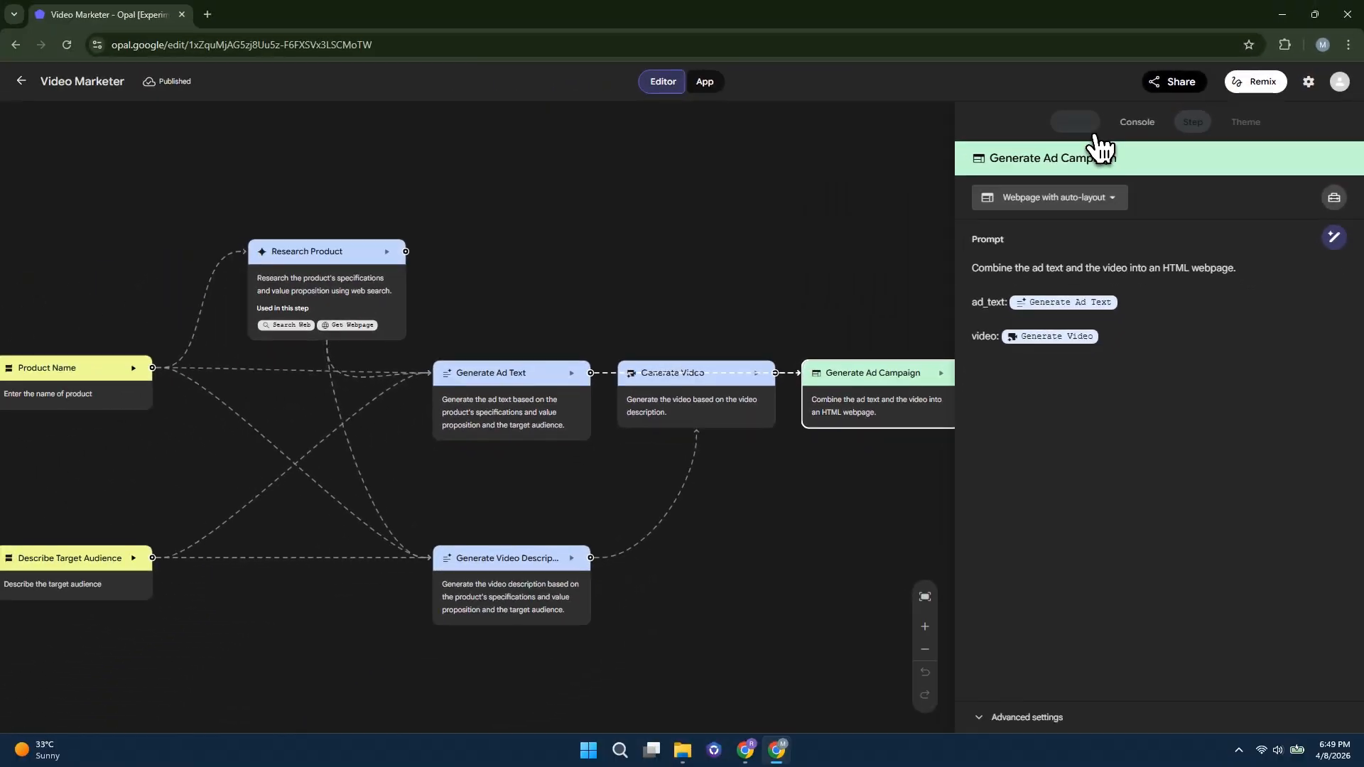
# Run Video Marketer in its preview with Tutobot as the product name and submit a target audience description
pyautogui.click(893, 154)
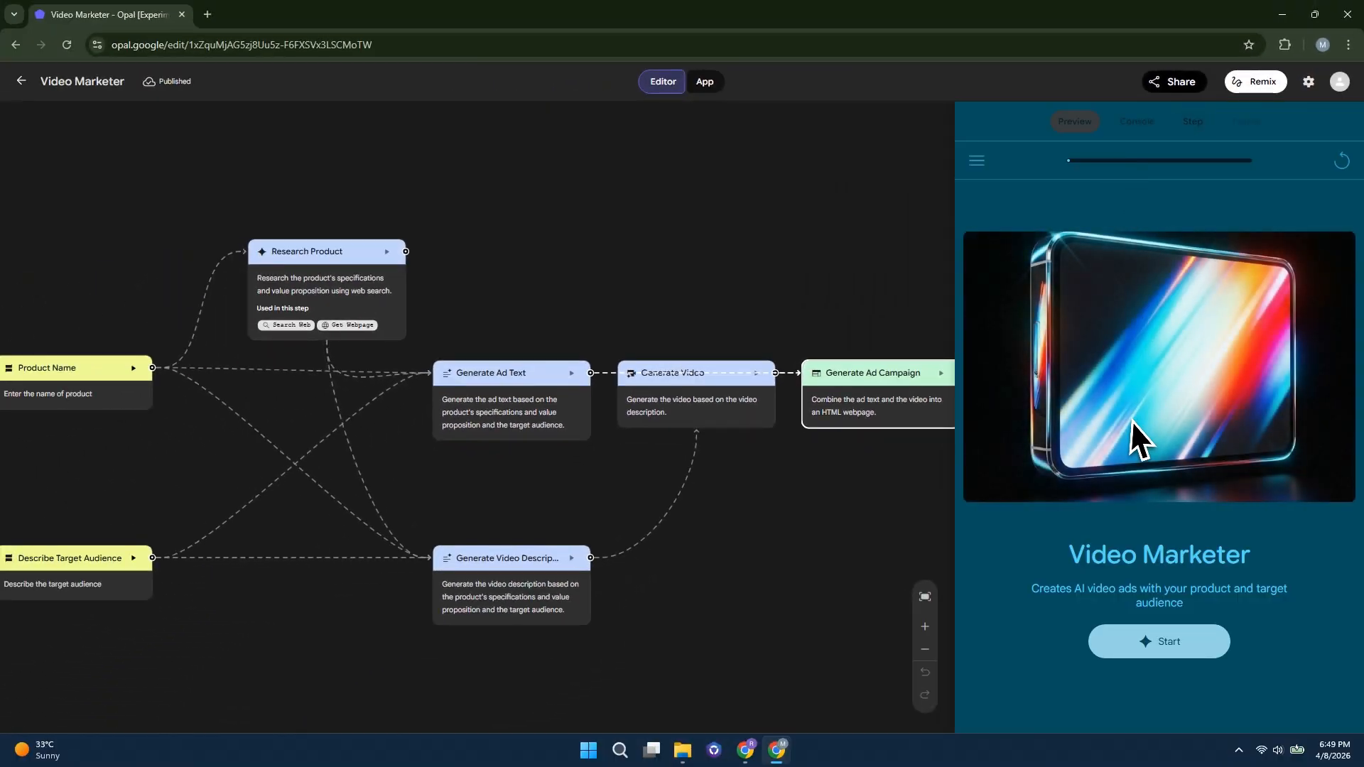
pyautogui.click(1168, 643)
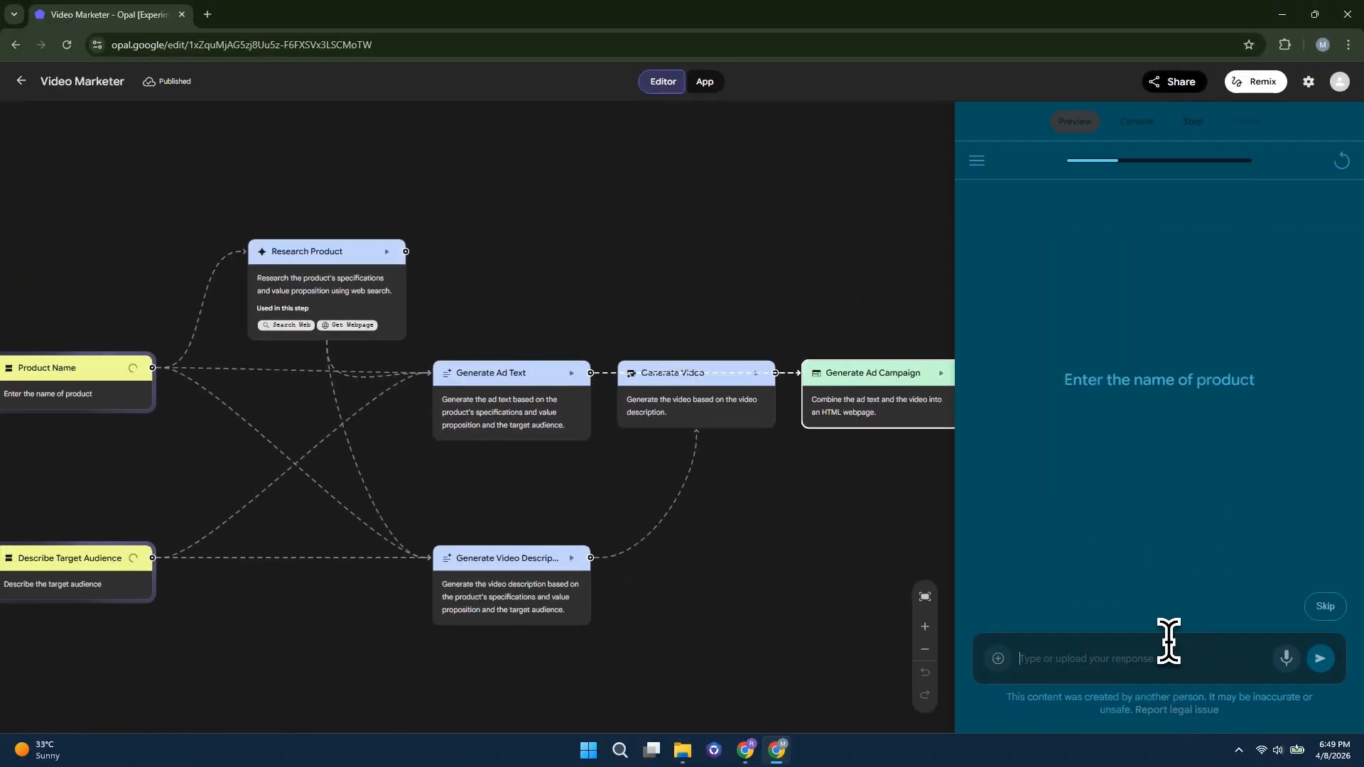
pyautogui.click(1321, 659)
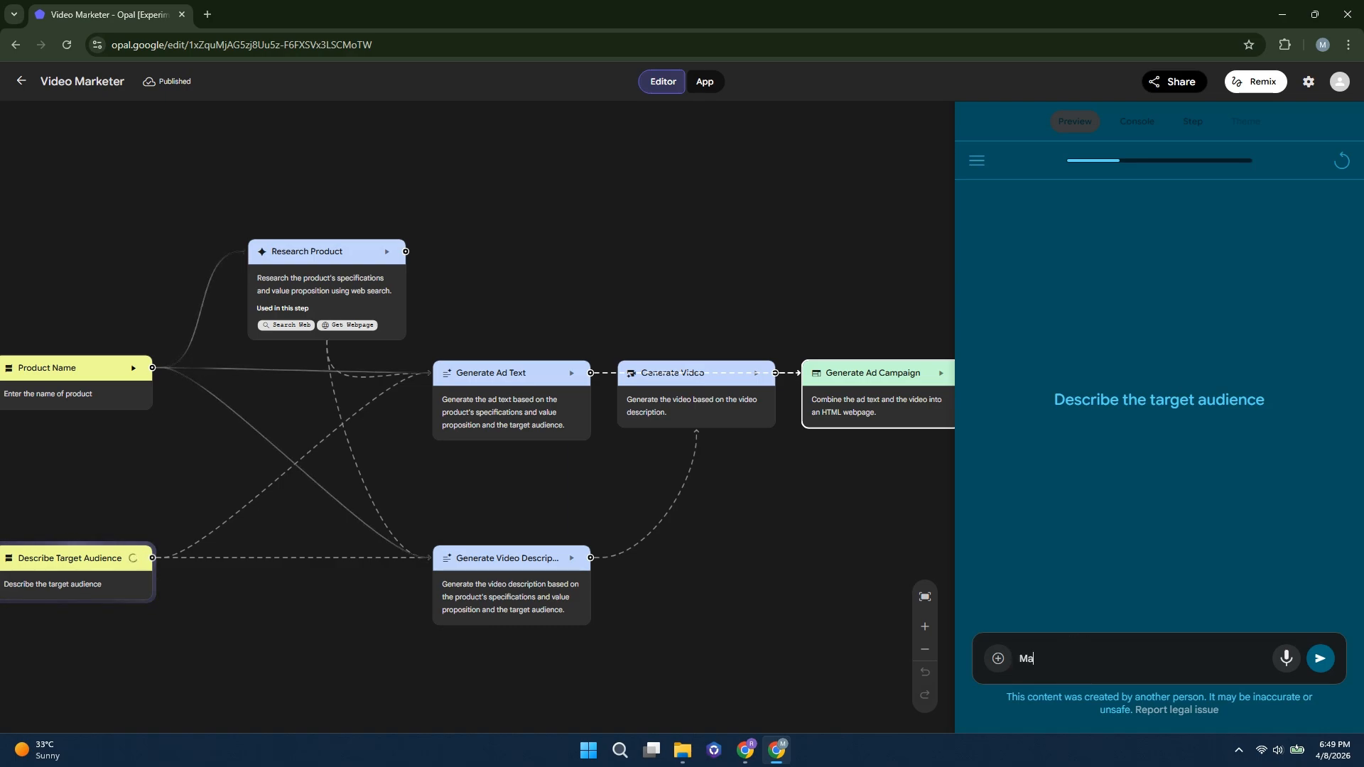
pyautogui.click(1321, 658)
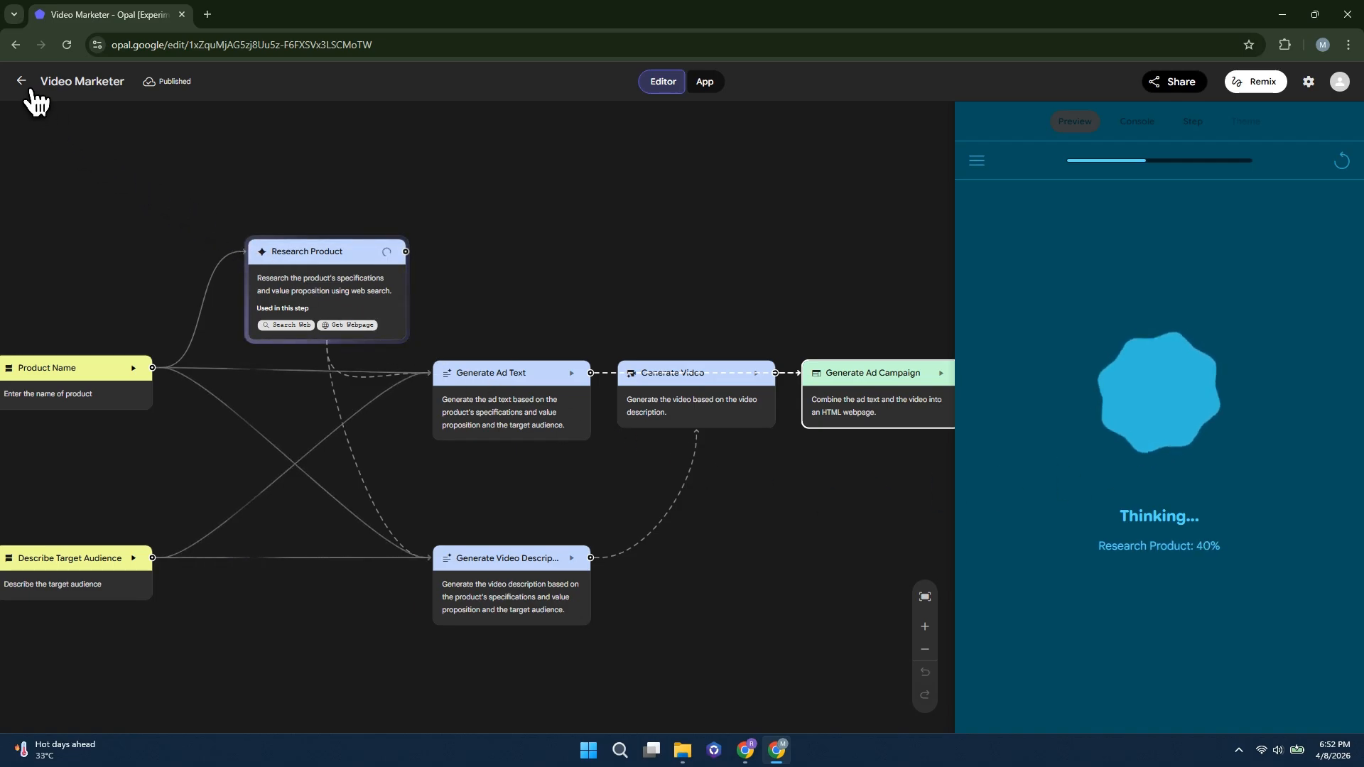
# Return to the Opal home page, open the second Tutobot Blog app and start it in its preview
pyautogui.click(22, 81)
pyautogui.scroll(-5, 862, 478)
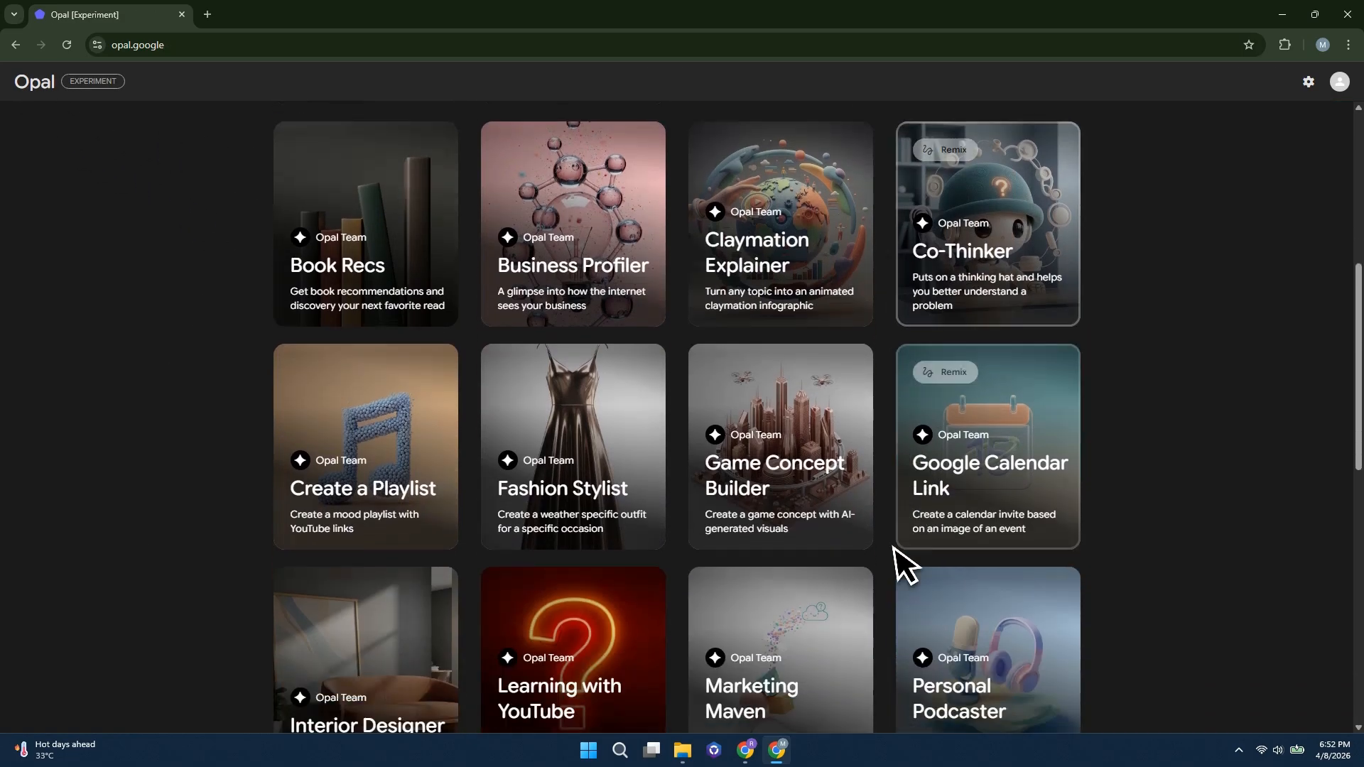
pyautogui.scroll(5, 630, 630)
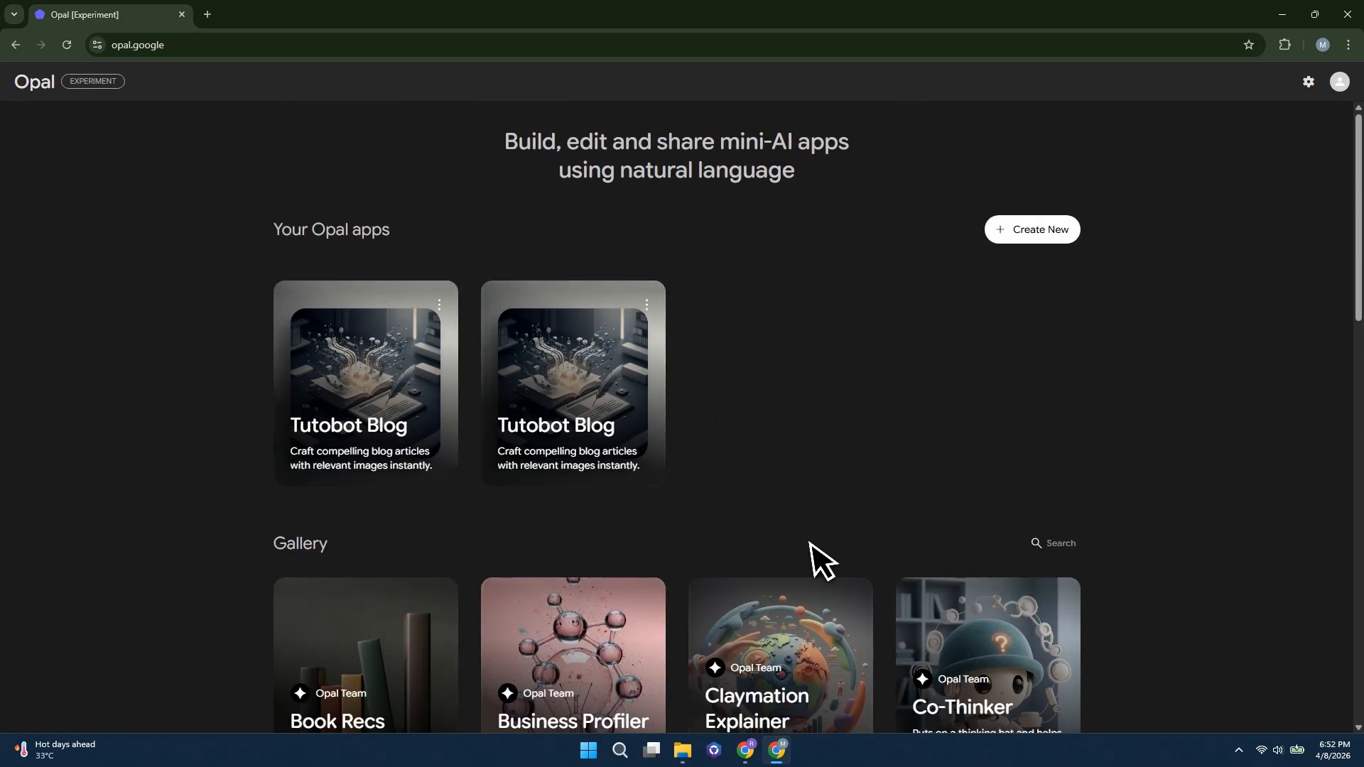
pyautogui.click(521, 426)
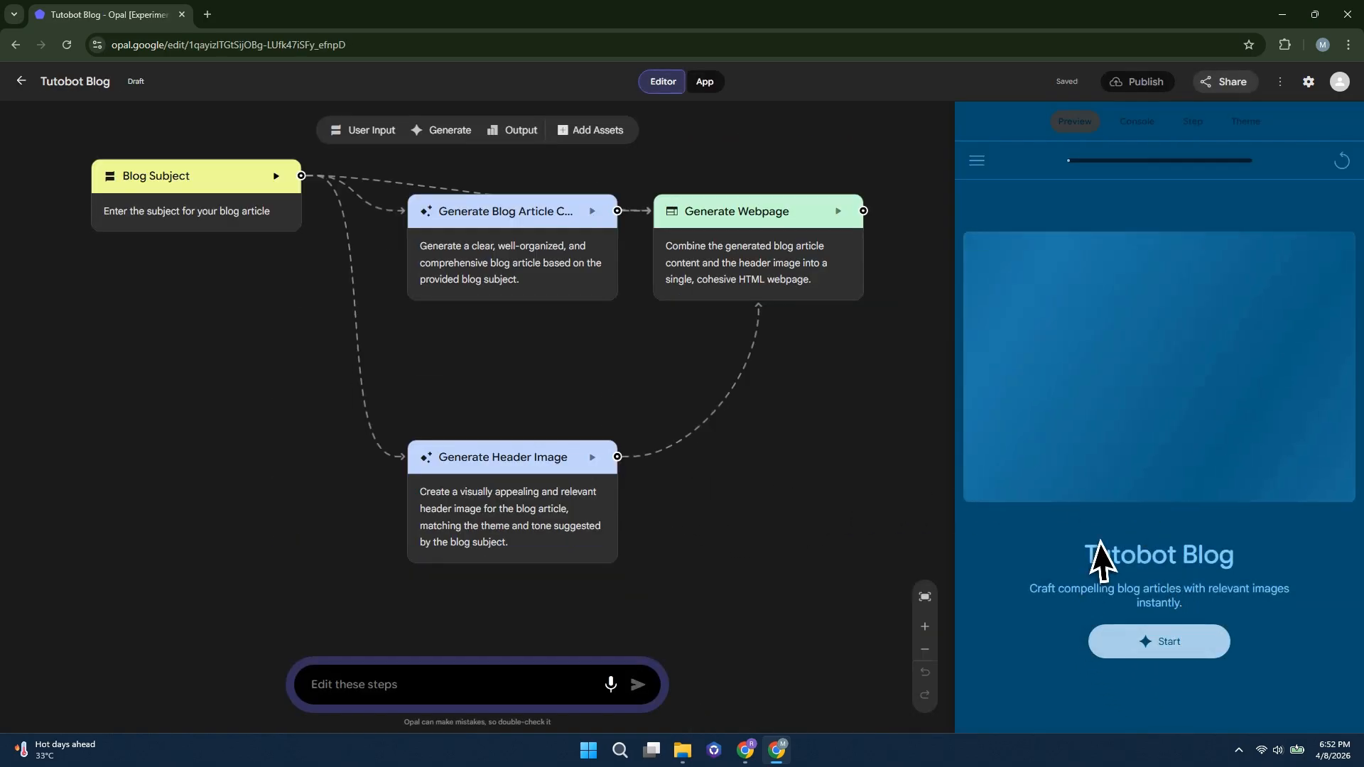
pyautogui.click(1165, 654)
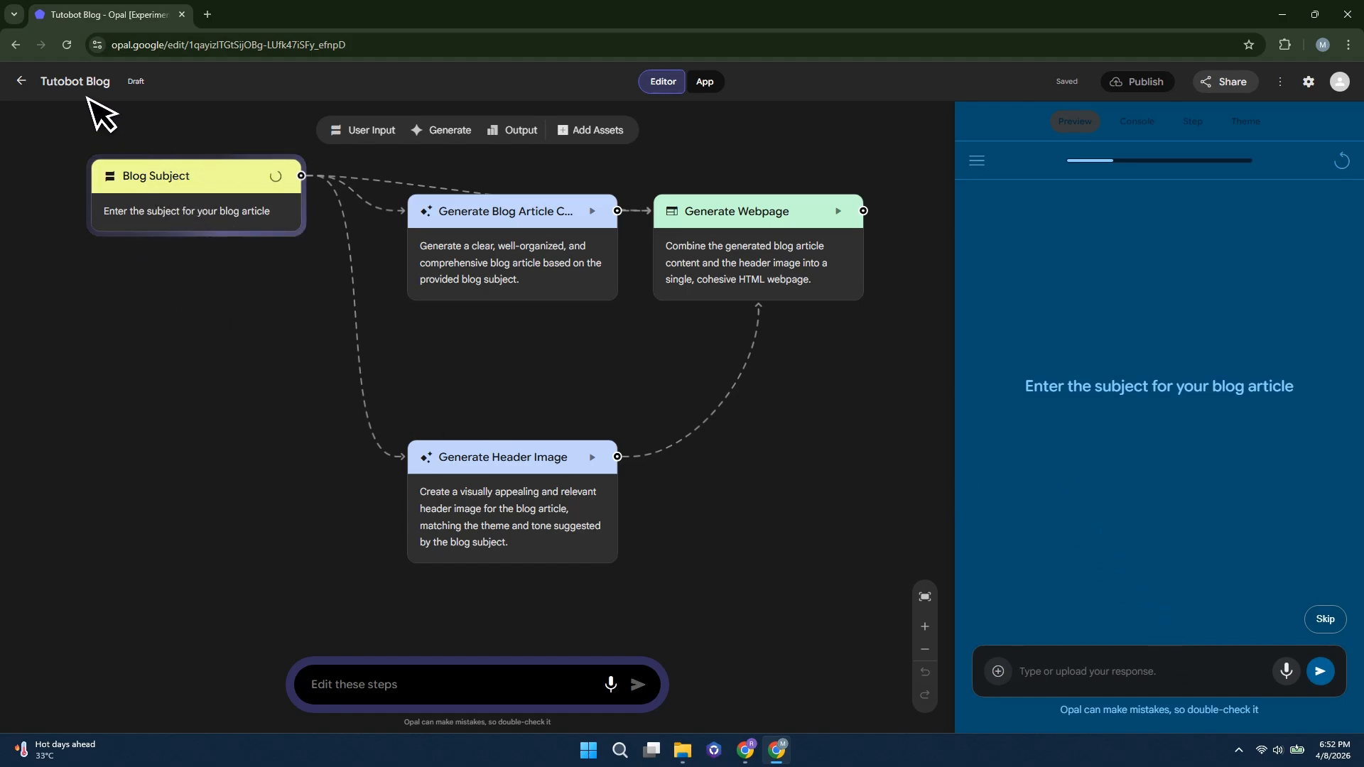
pyautogui.click(13, 46)
pyautogui.scroll(-2, 451, 464)
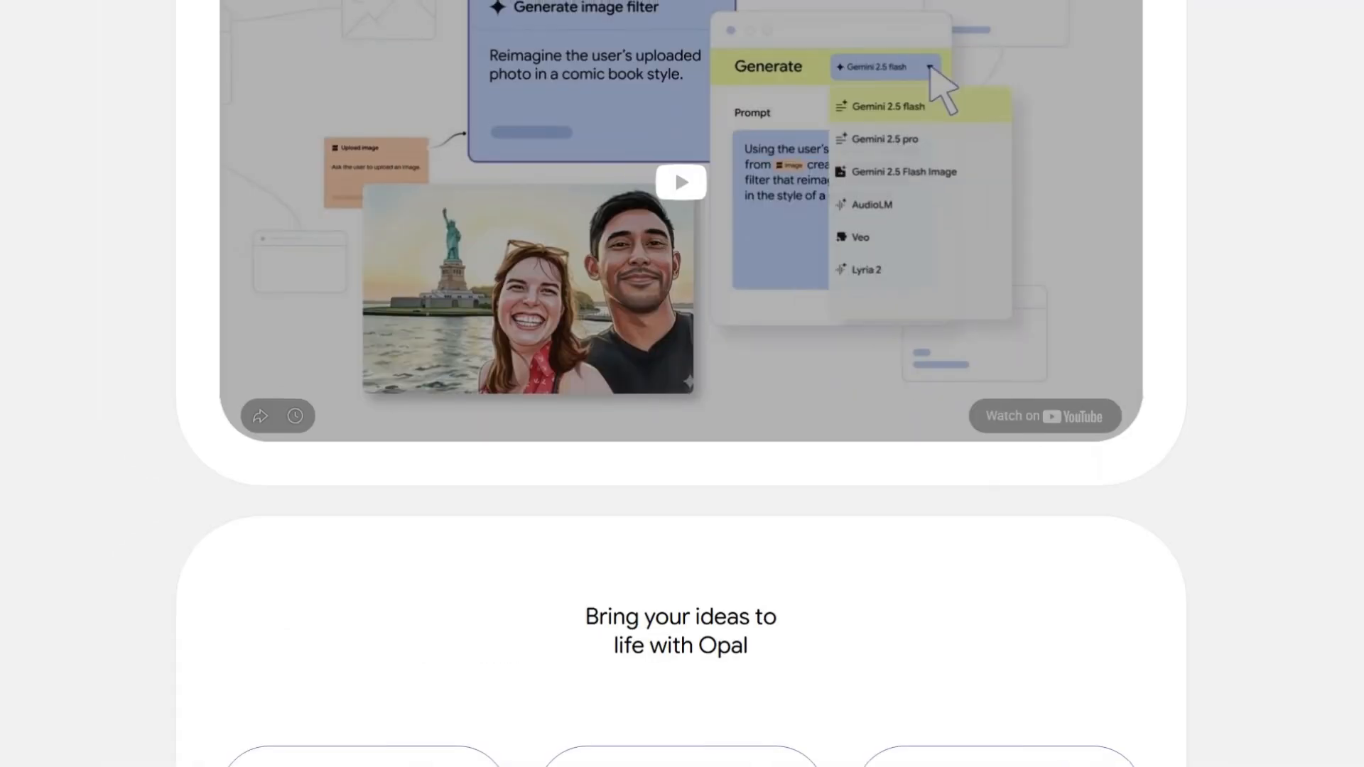